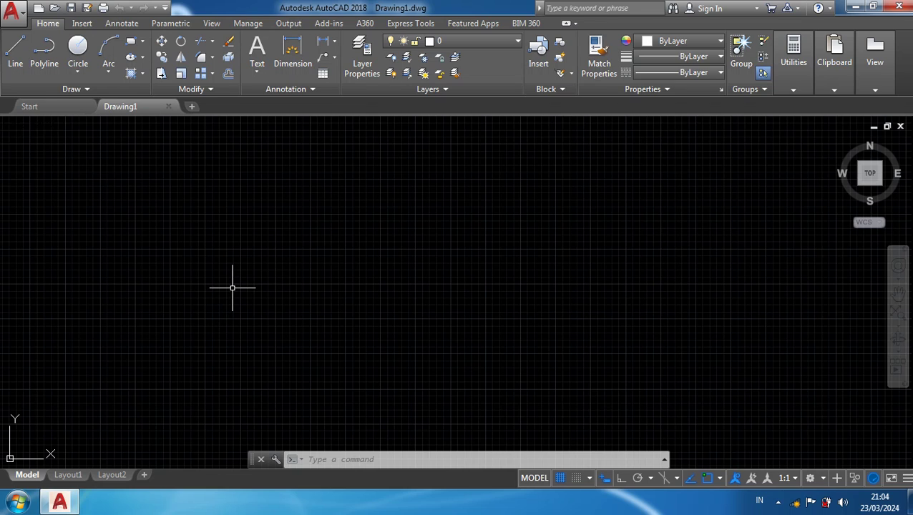
Turn Ortho on and draw a stepped path with the Line command: horizontal, vertically down, then two consecutive horizontal segments
click(233, 288)
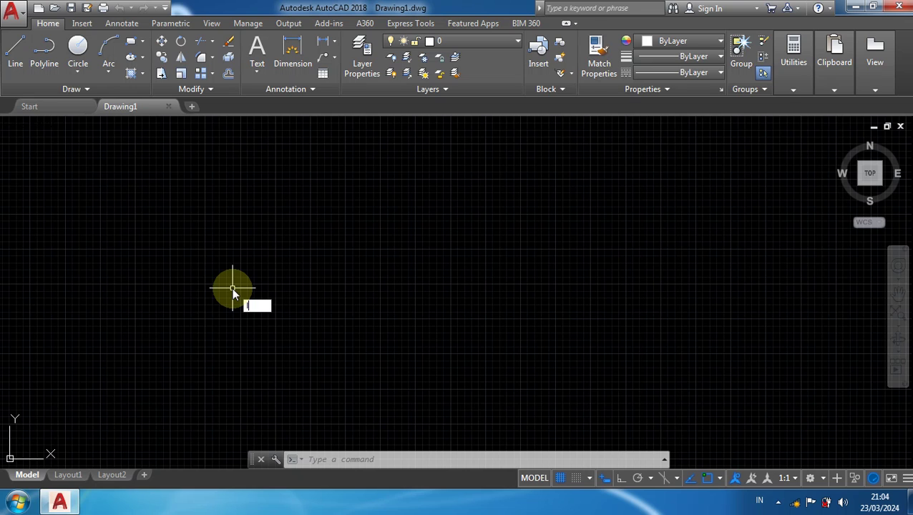
text(l)
key(Return)
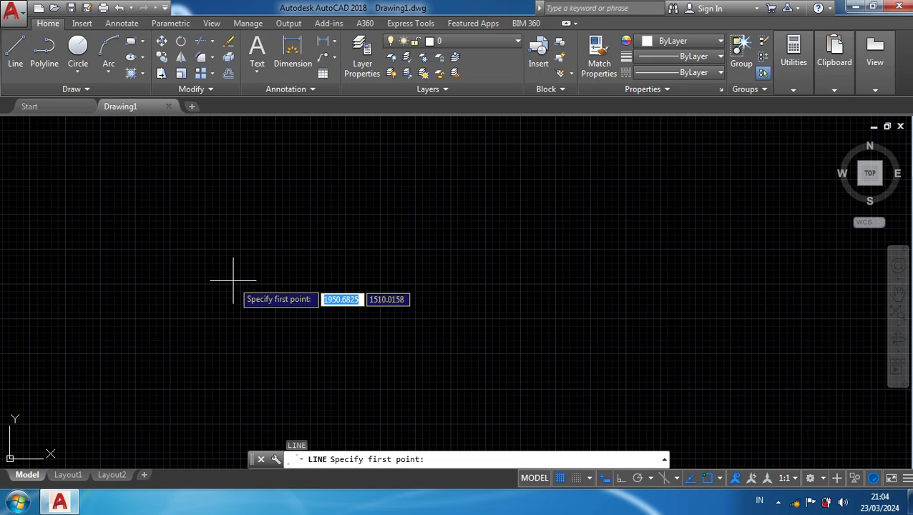
click(195, 208)
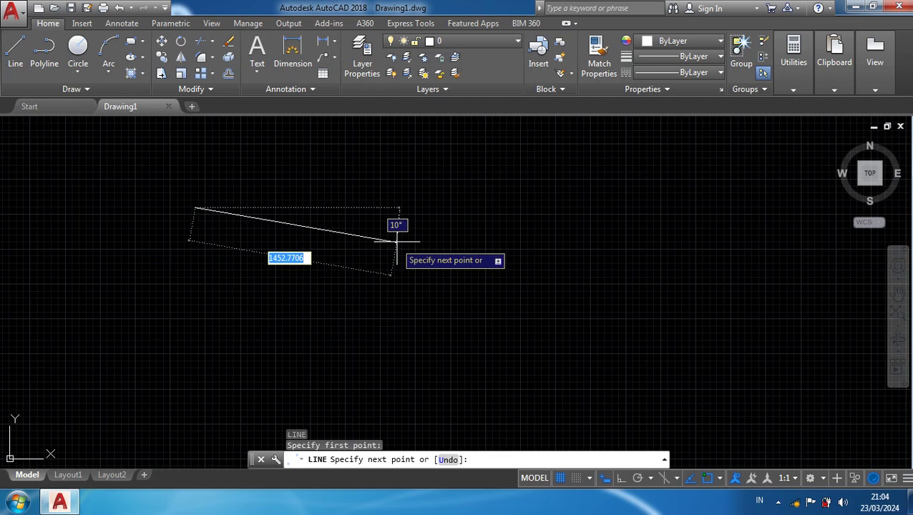
key(F8)
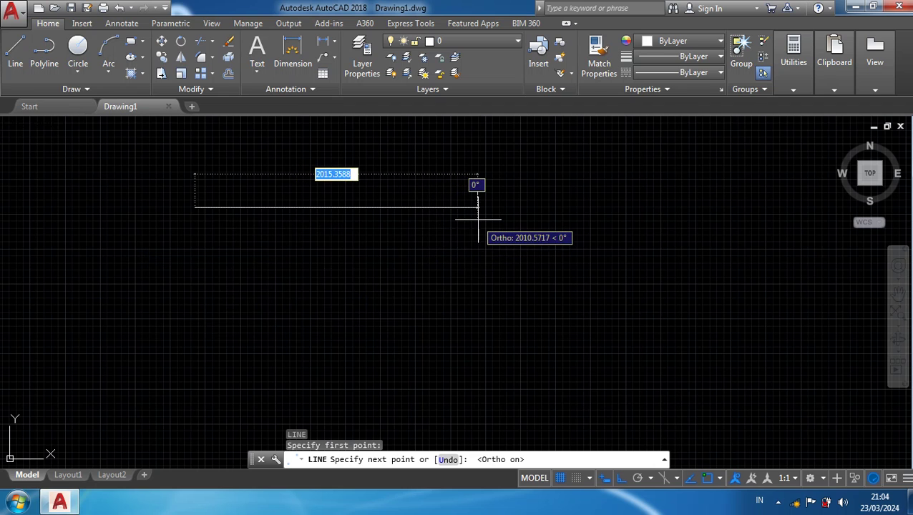
click(354, 221)
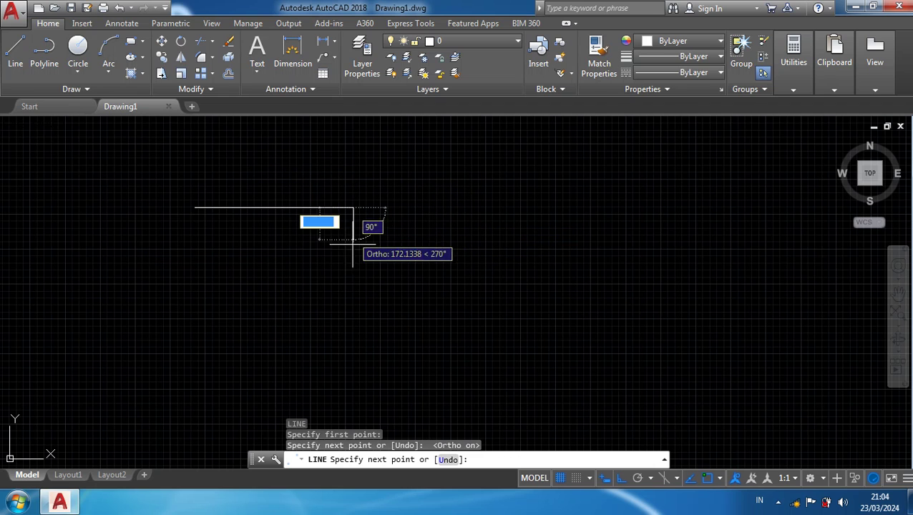
click(353, 277)
click(478, 276)
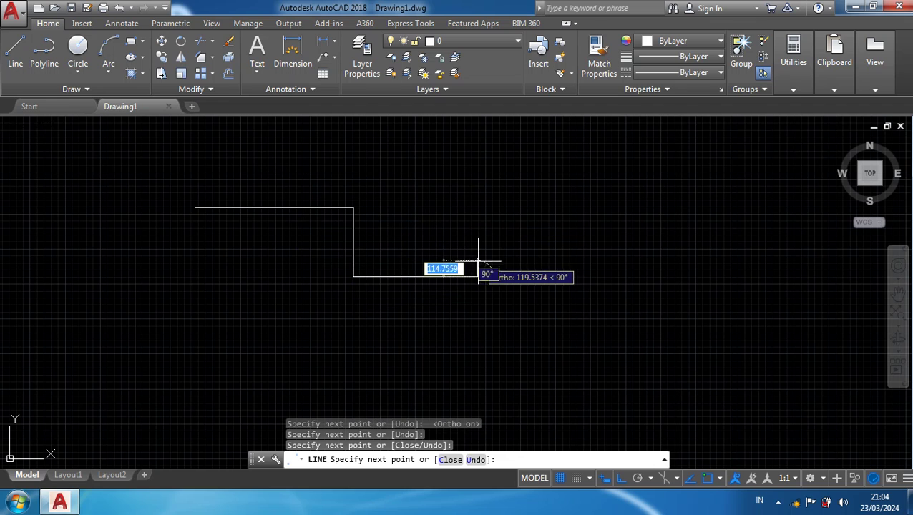
click(524, 277)
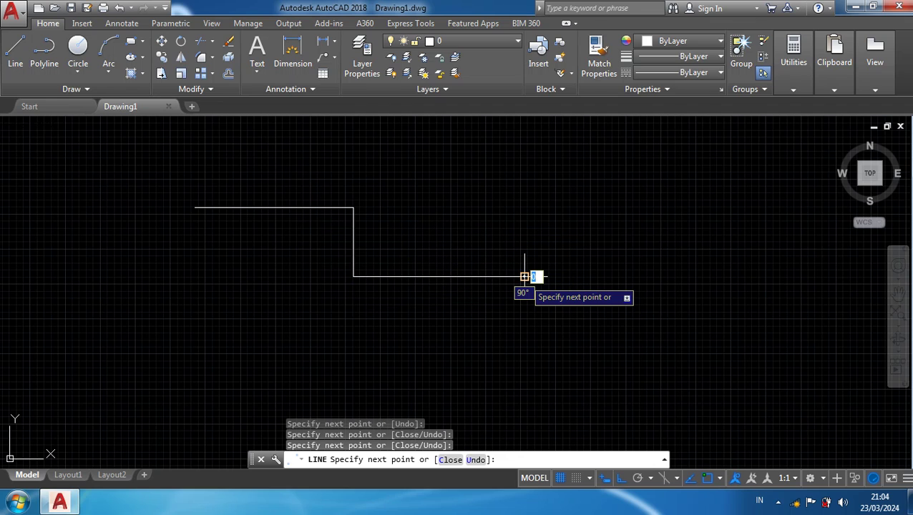
key(Return)
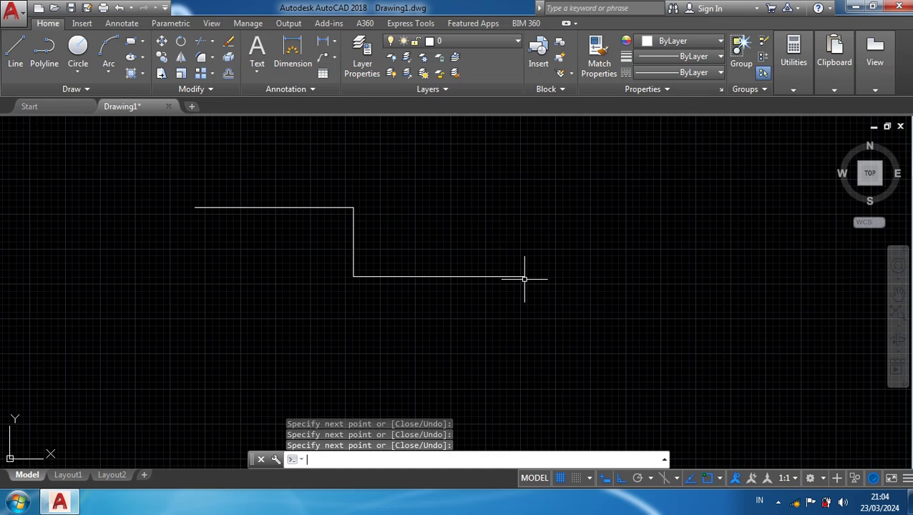
Draw a stepped multiline beside the single-line path, running horizontally, down and horizontally again
mouse_move(499, 206)
middle_down()
mouse_move(412, 223)
mouse_move(358, 213)
middle_up()
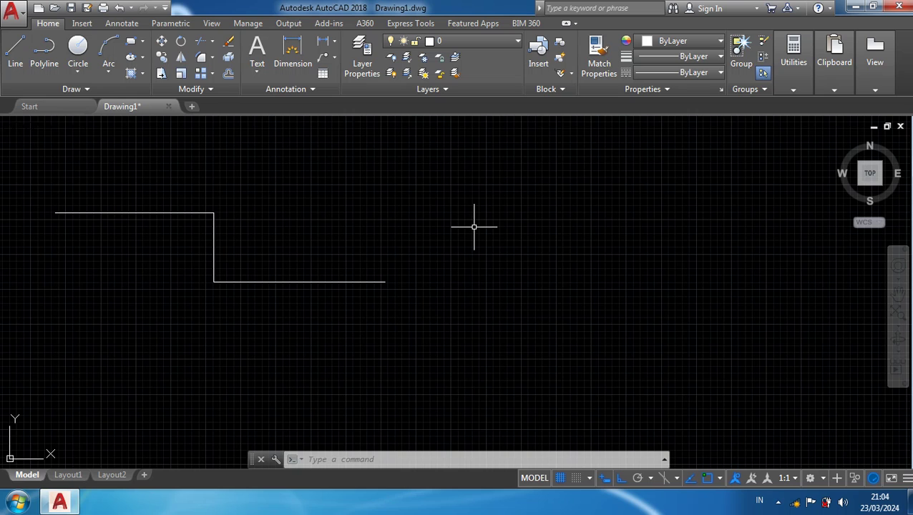
text(ML)
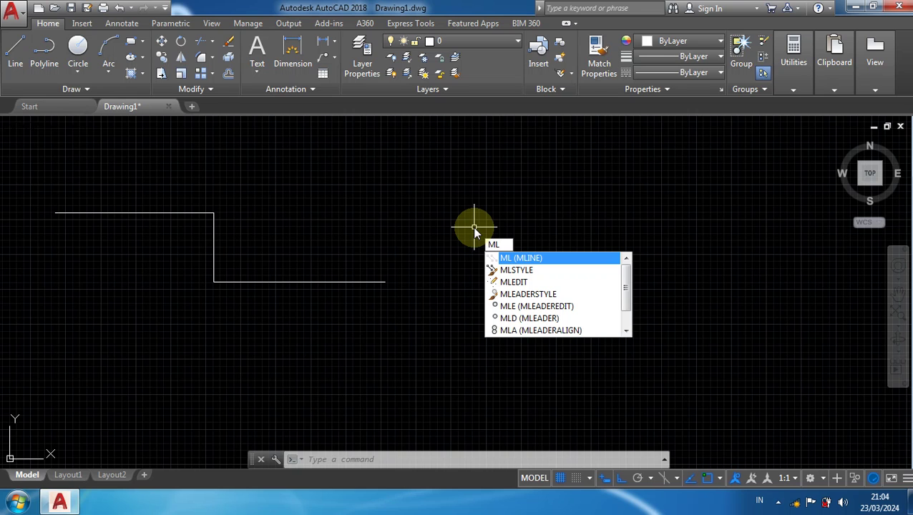
key(Return)
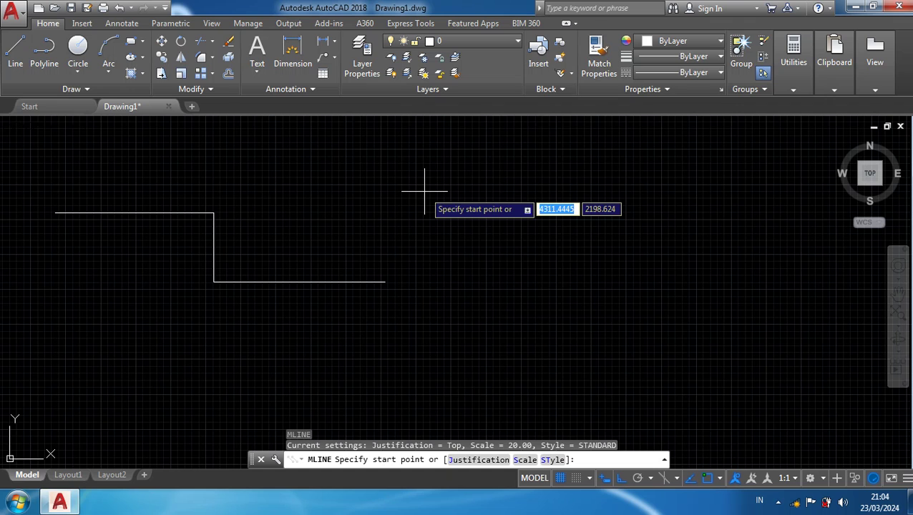
click(424, 191)
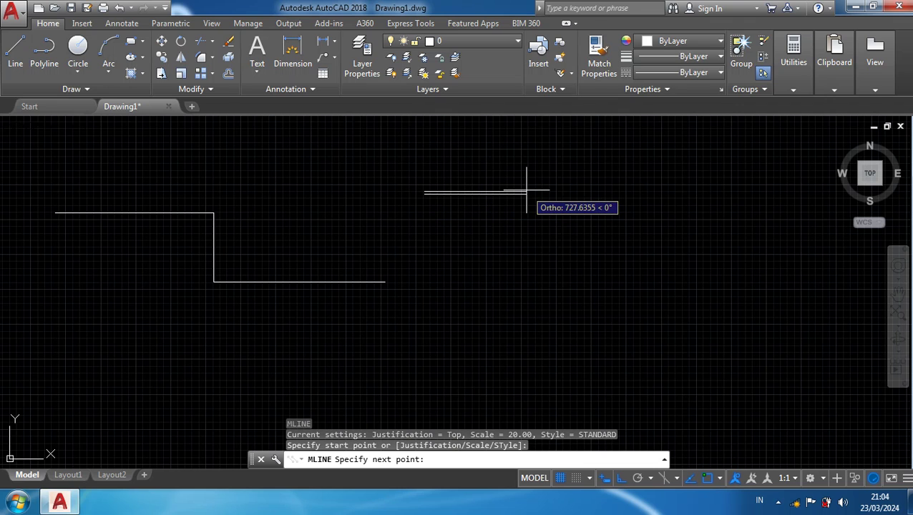
click(568, 192)
click(581, 279)
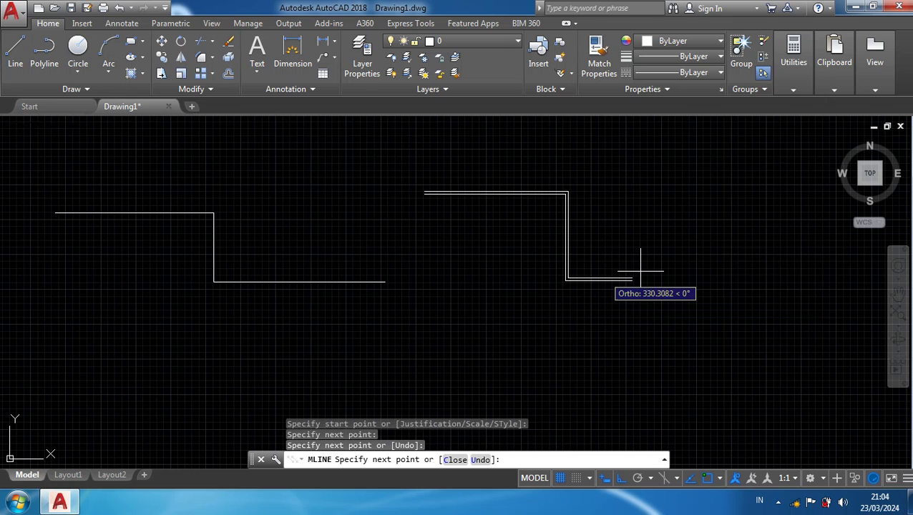
click(765, 263)
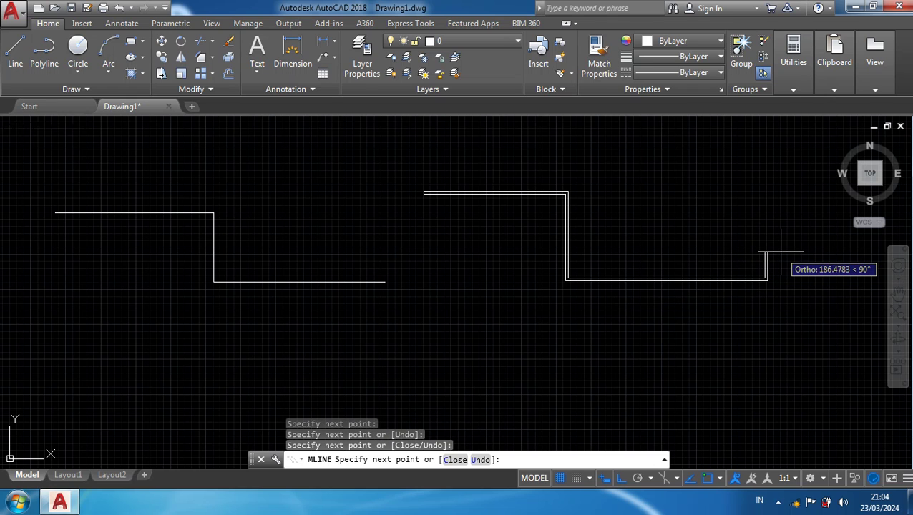
key(Return)
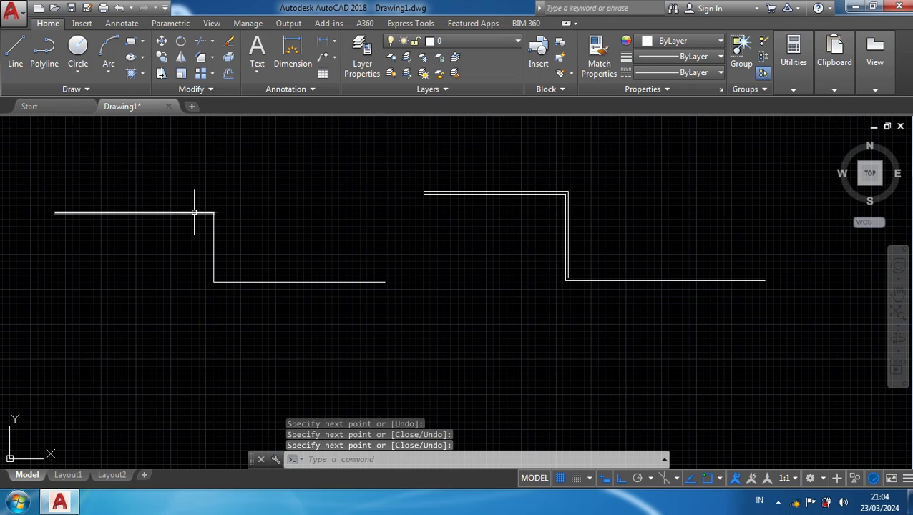
Examine the multiline's parallel lines and corners up close and compare it with the single-line path
scroll(190, 213, up, 2)
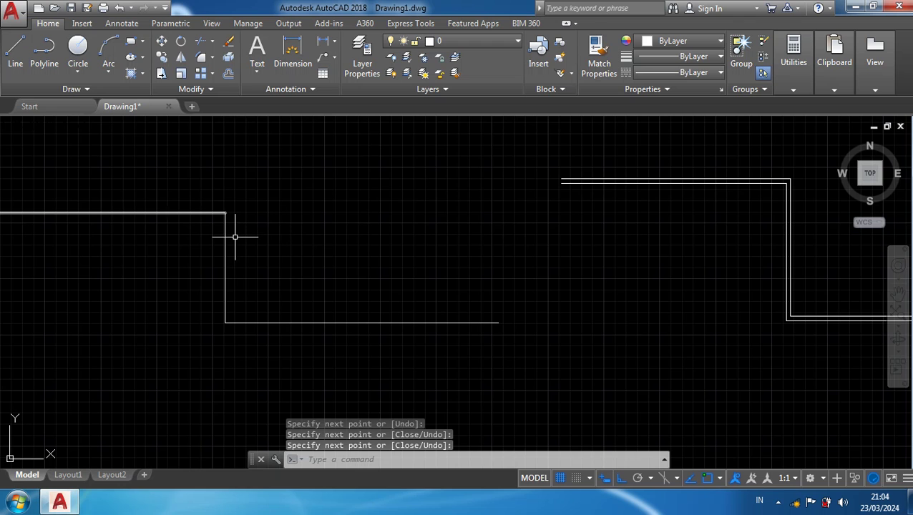
scroll(258, 240, up, 4)
scroll(215, 239, down, 4)
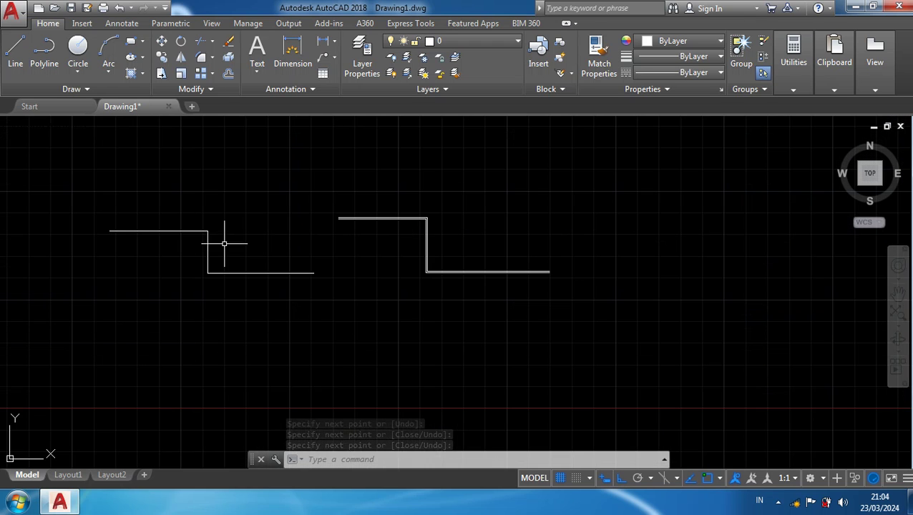
scroll(379, 208, up, 4)
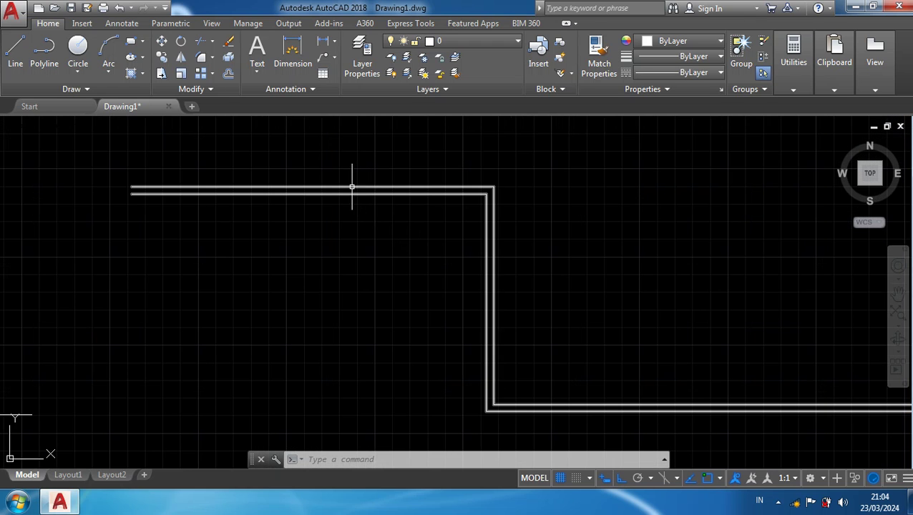
mouse_move(333, 213)
middle_down()
mouse_move(242, 206)
mouse_move(239, 190)
middle_up()
scroll(239, 171, up, 2)
scroll(286, 164, up, 1)
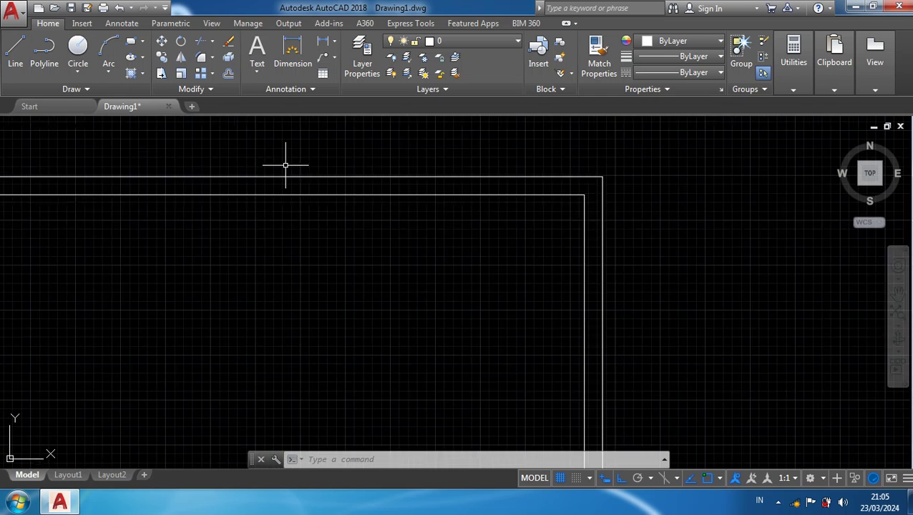
scroll(286, 165, down, 2)
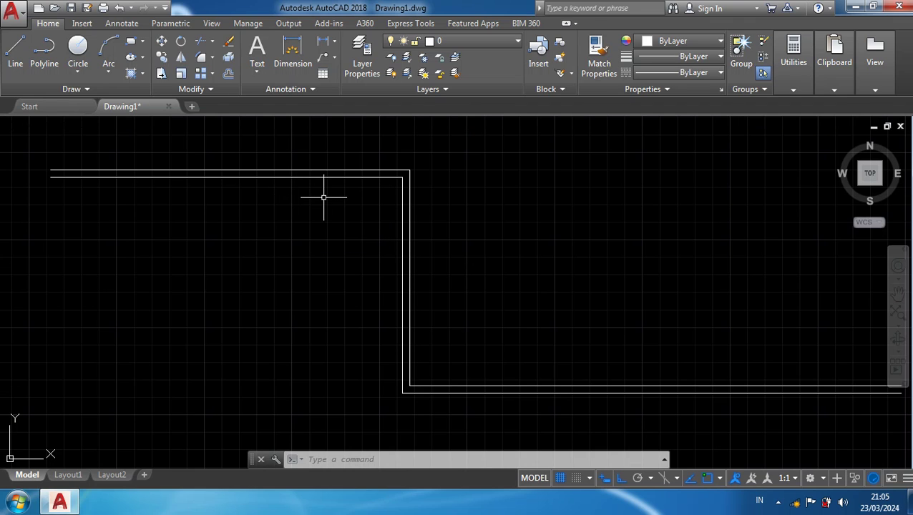
scroll(312, 172, up, 2)
scroll(312, 175, down, 2)
scroll(312, 175, down, 2)
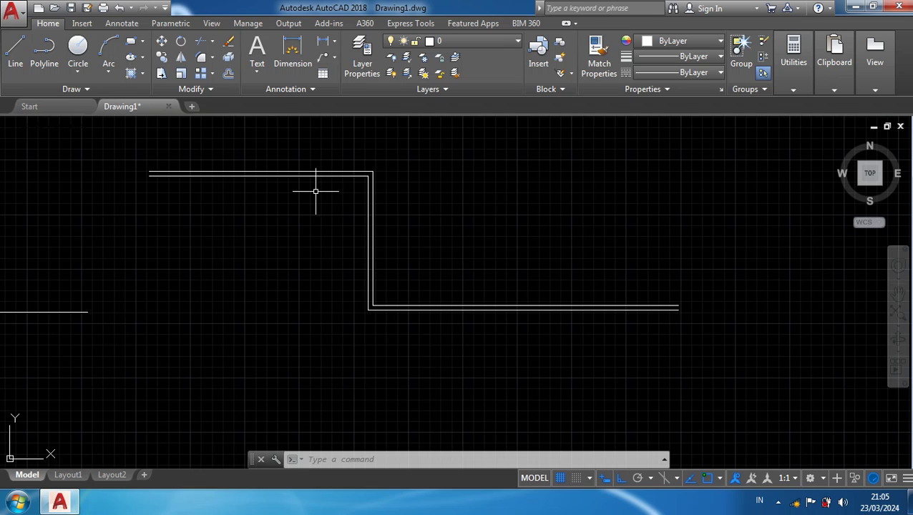
scroll(316, 191, up, 2)
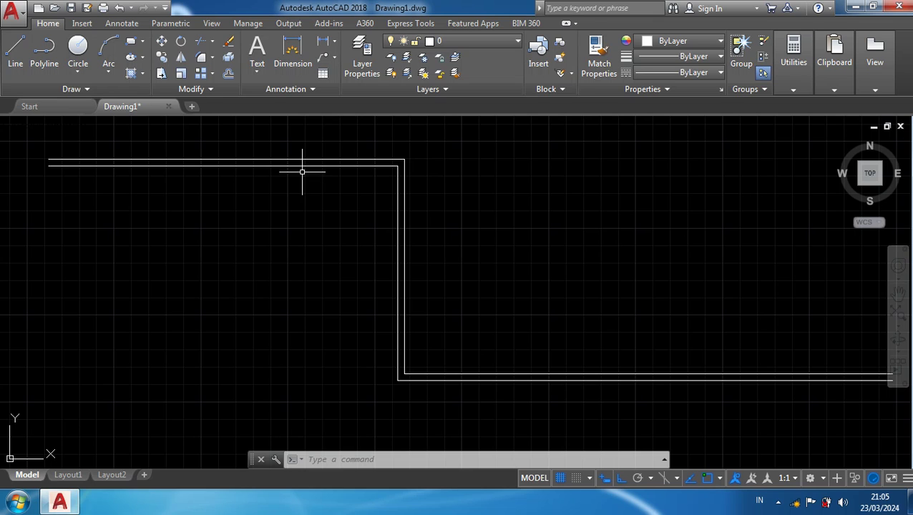
scroll(326, 202, down, 5)
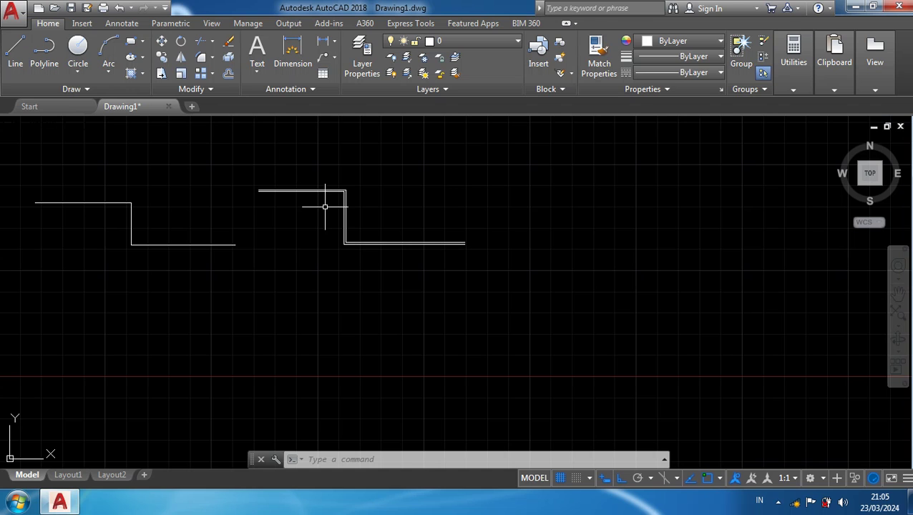
scroll(309, 199, up, 2)
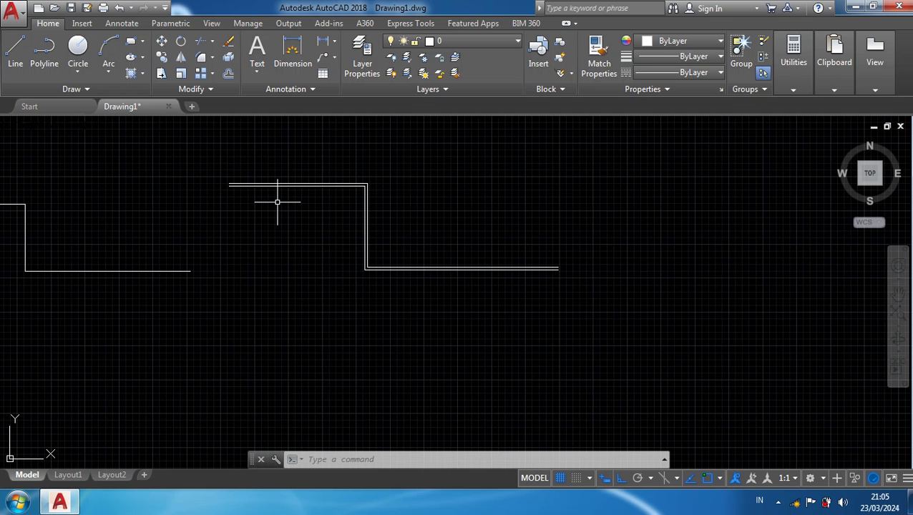
middle_drag(277, 202, 418, 228)
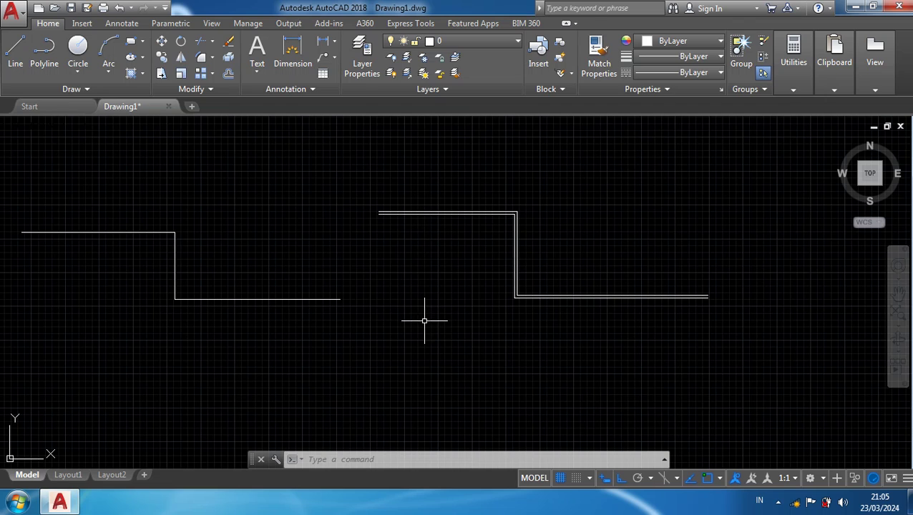
Set the multiline justification to Zero and the multiline scale to 1, leaving the command without drawing
text(ML)
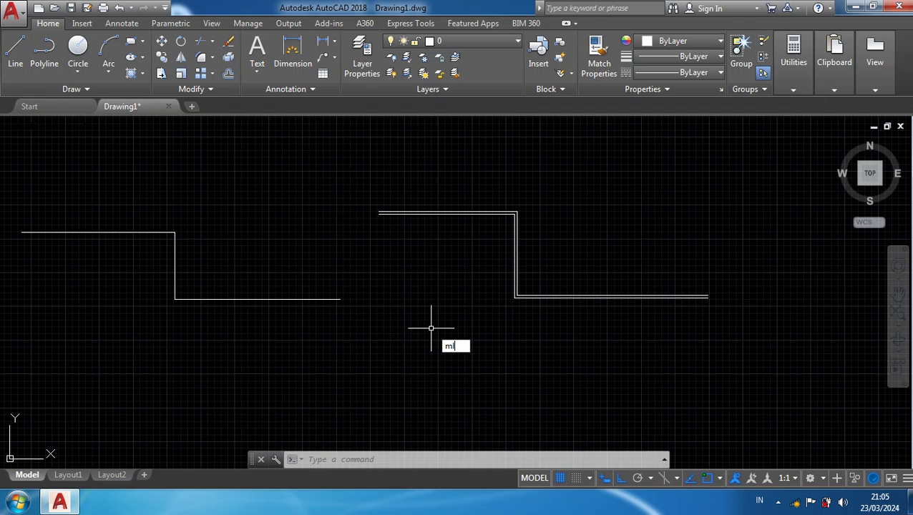
key(Return)
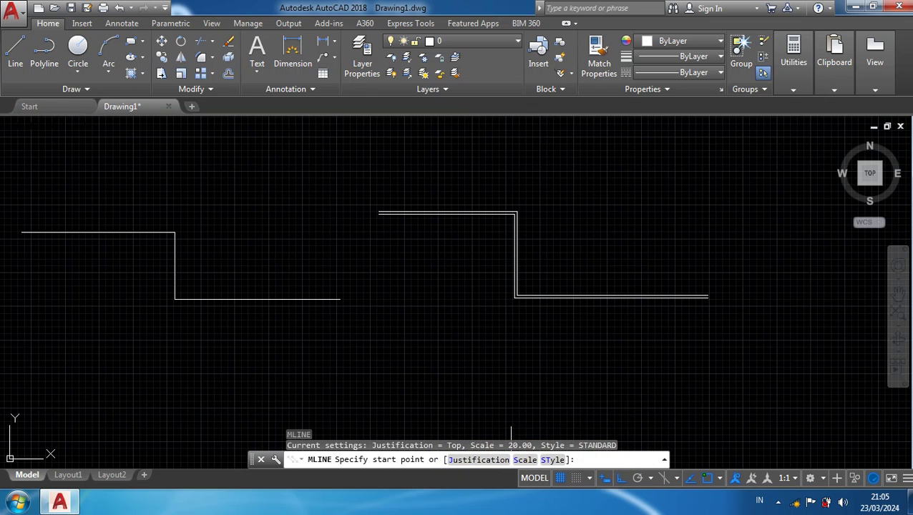
click(463, 461)
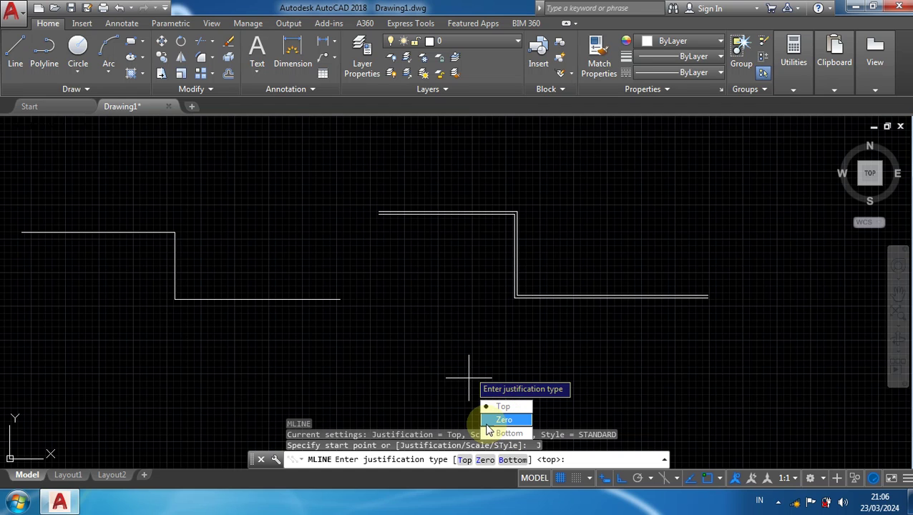
click(504, 420)
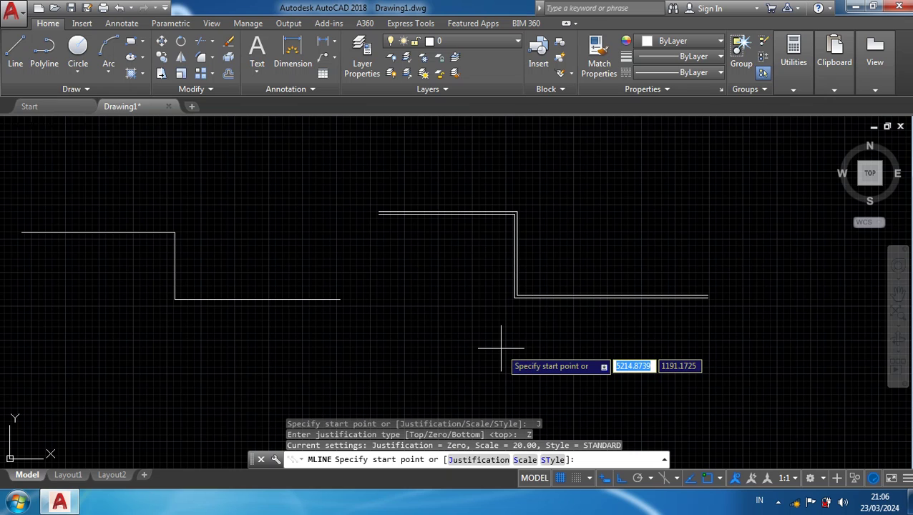
click(525, 459)
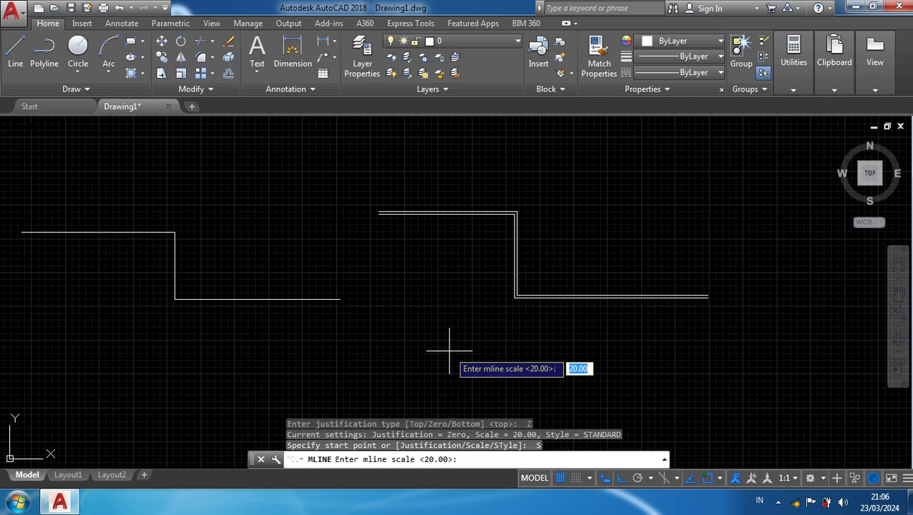
text(1)
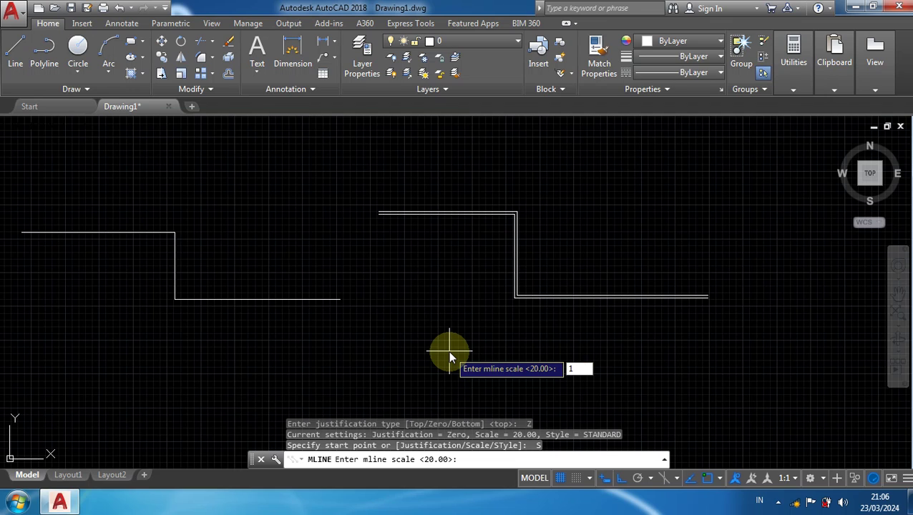
key(Return)
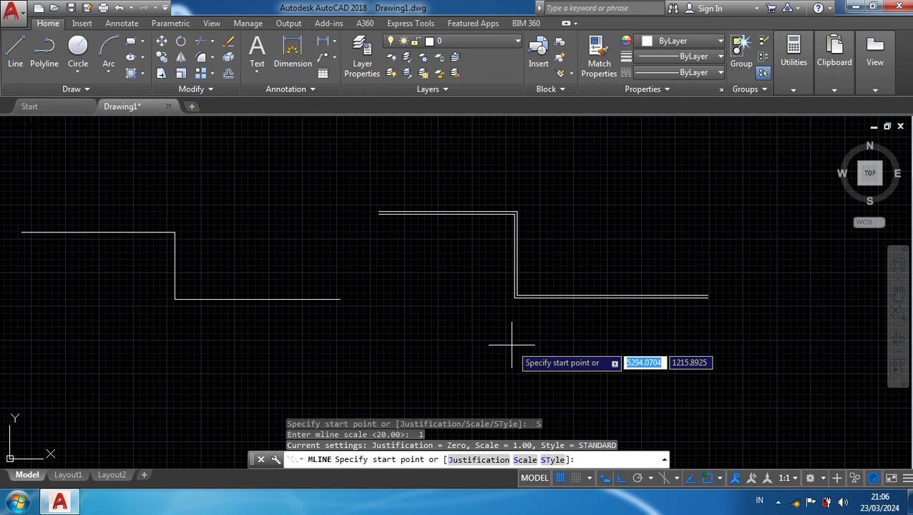
key(Escape)
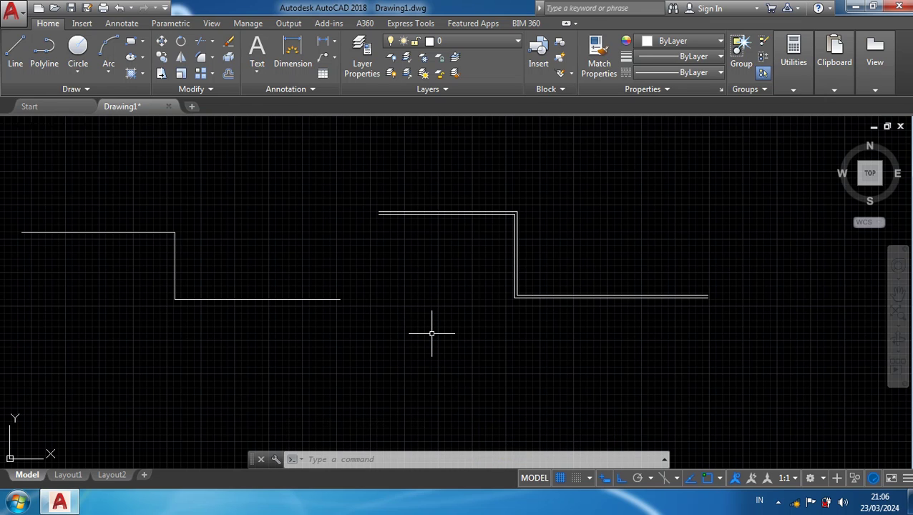
Erase both the single-line path and the multiline from the drawing
click(543, 375)
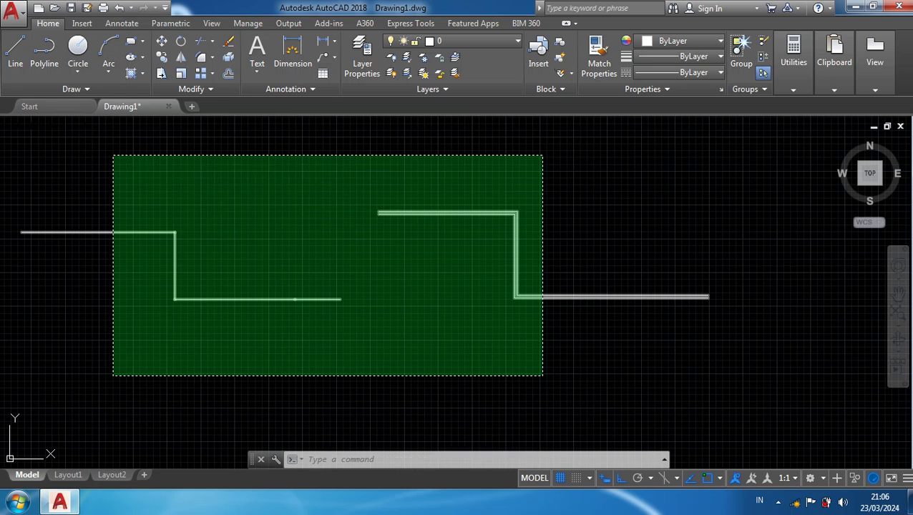
click(114, 155)
key(Delete)
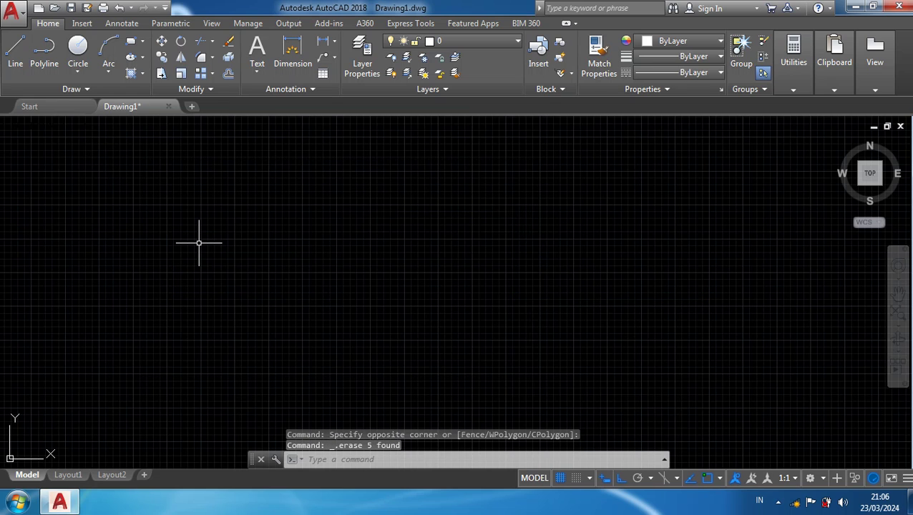
Create a new multiline style named A based on STANDARD
text(mlstyl)
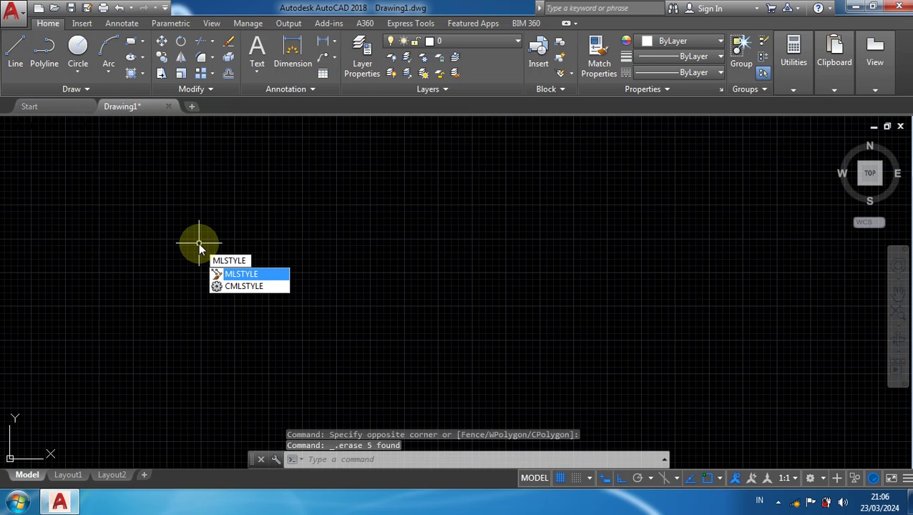
click(243, 274)
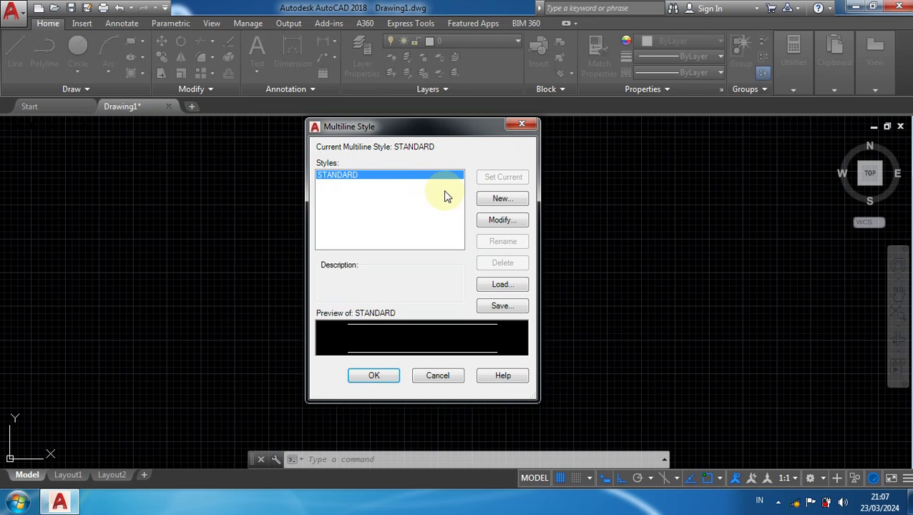
click(493, 203)
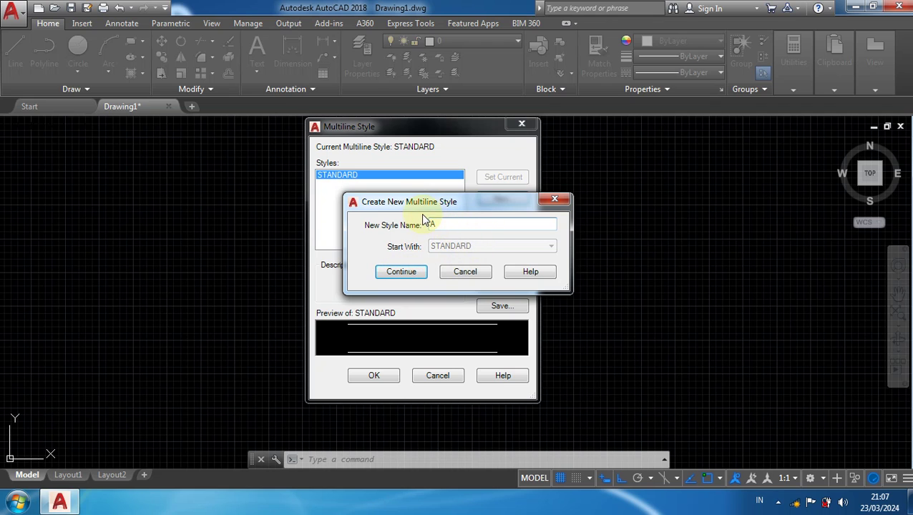
click(391, 272)
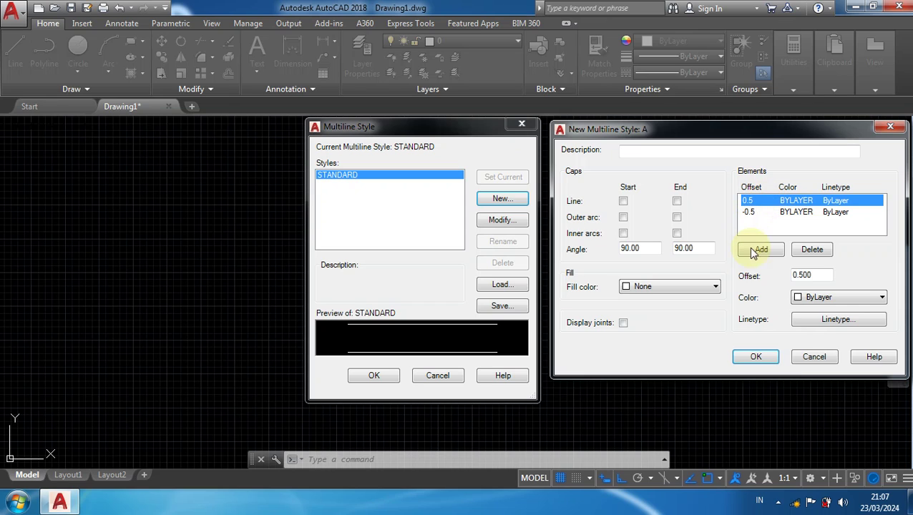
Set the first element of multiline style A to an offset of 7.5 and the colour Yellow
click(798, 275)
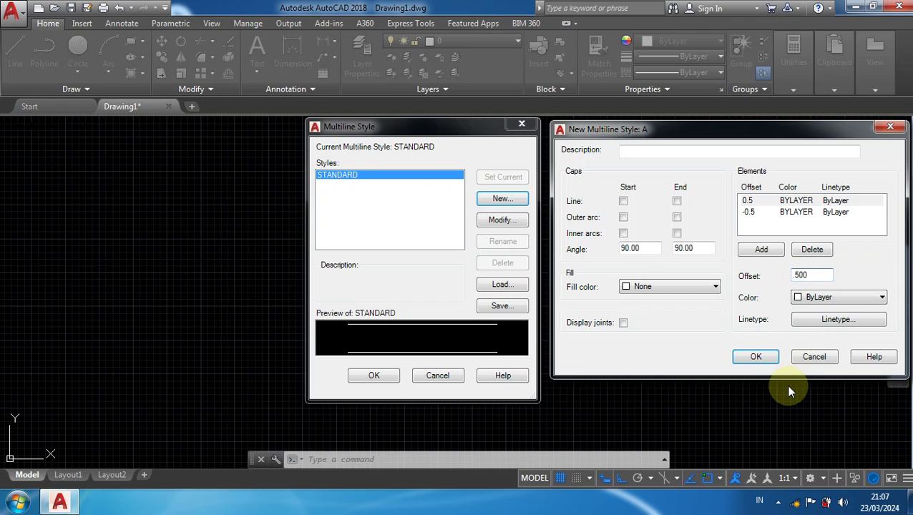
text(7)
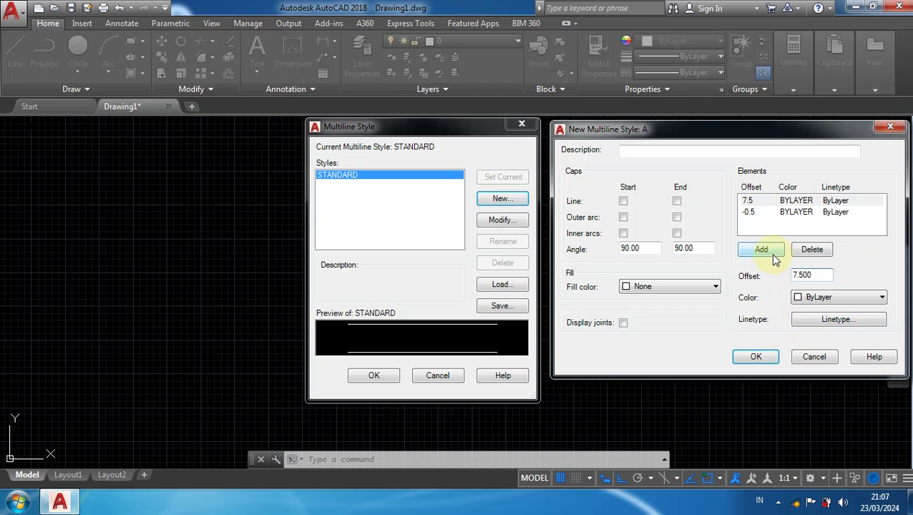
click(812, 298)
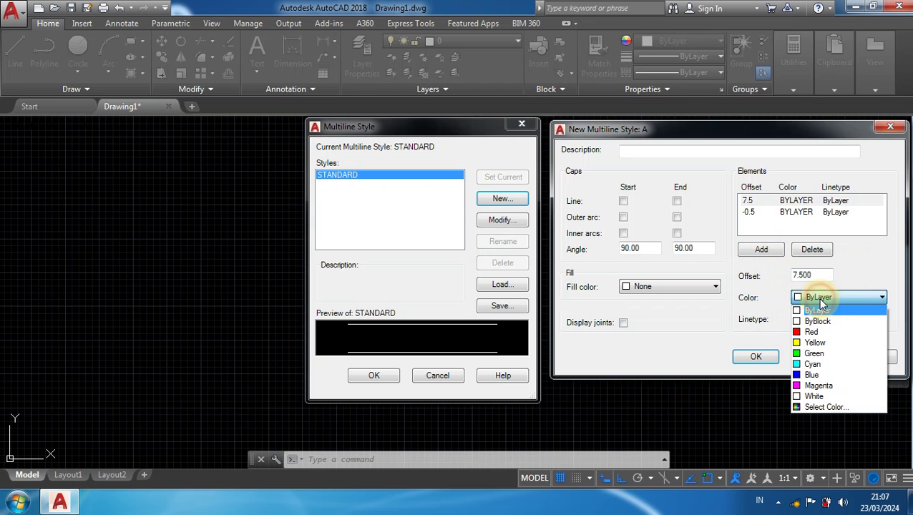
click(813, 342)
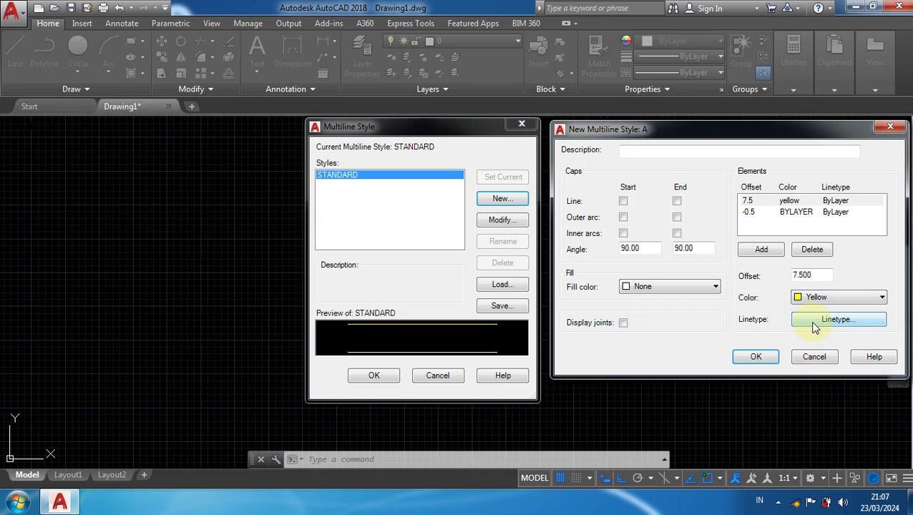
Look through the linetypes available to load for the first element, leaving its linetype as it is
click(828, 324)
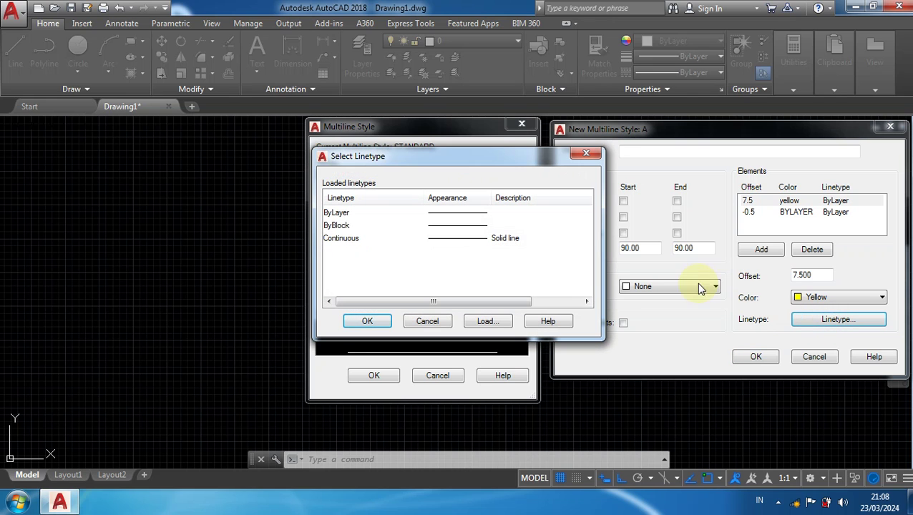
click(504, 323)
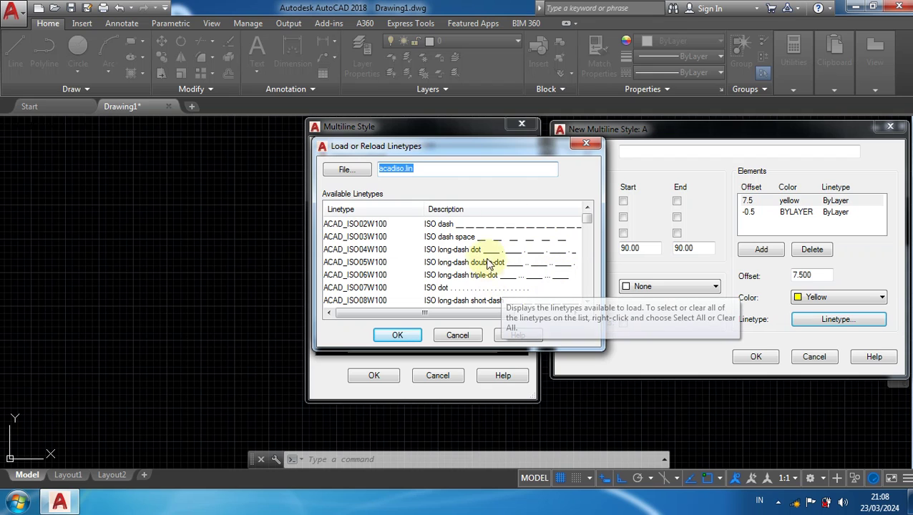
mouse_move(591, 215)
mouse_down()
mouse_move(591, 238)
mouse_move(589, 210)
mouse_up()
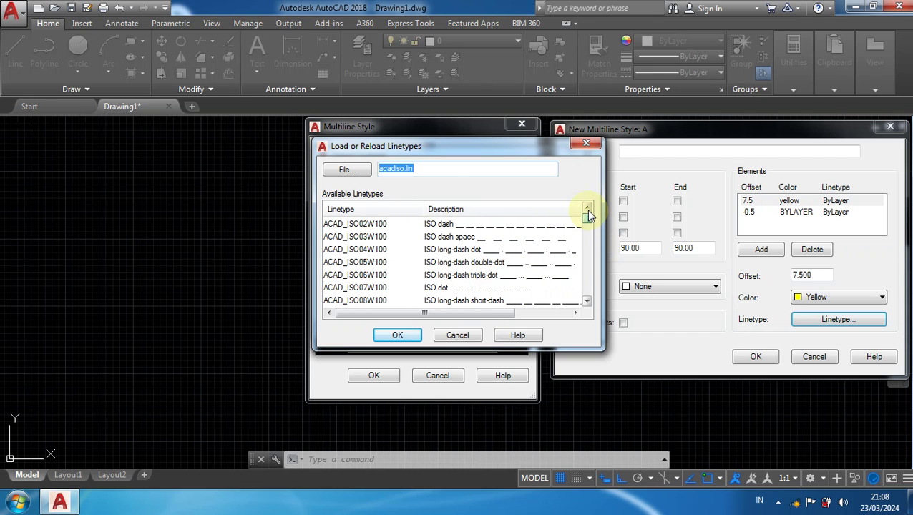
click(469, 336)
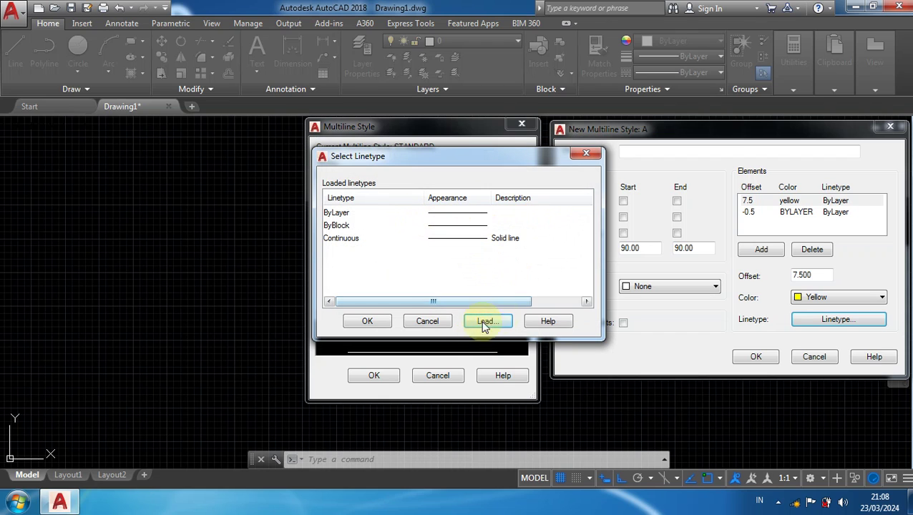
click(424, 322)
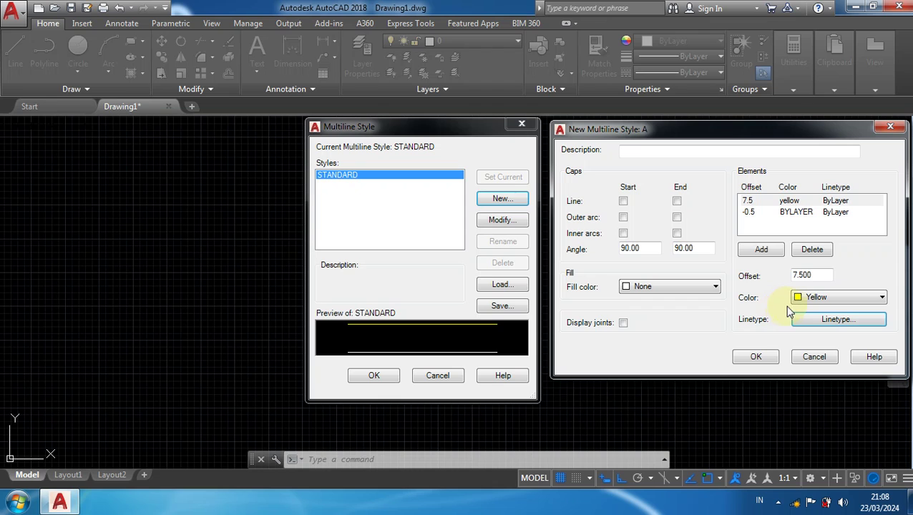
Set the second element of style A to an offset of -7.5 and the colour Yellow, and save the style
click(752, 213)
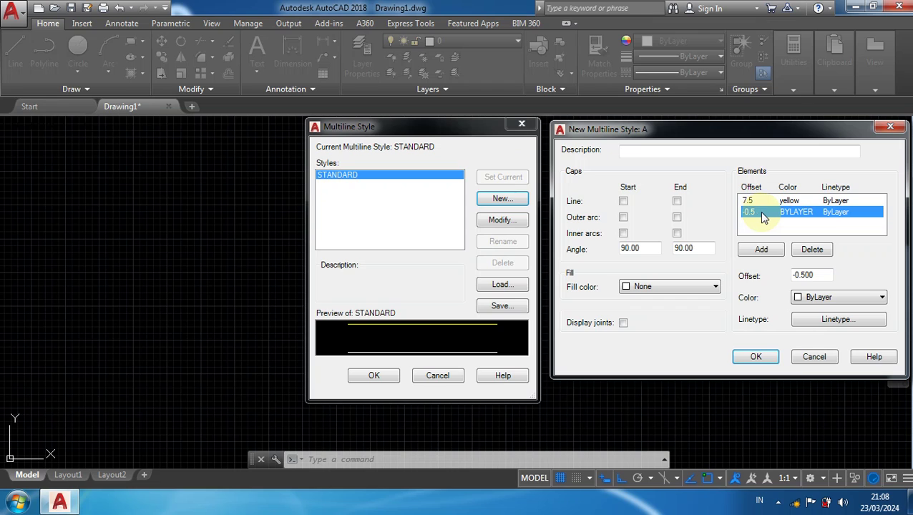
click(800, 276)
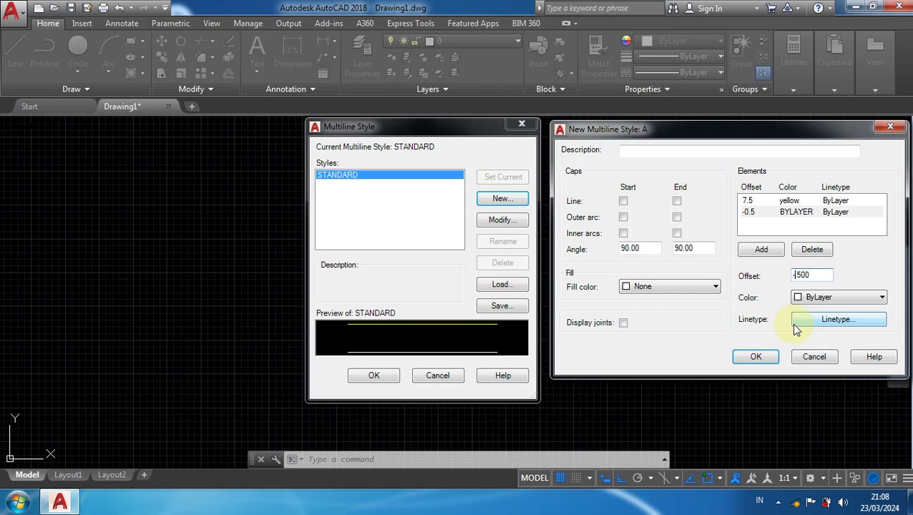
text(-7)
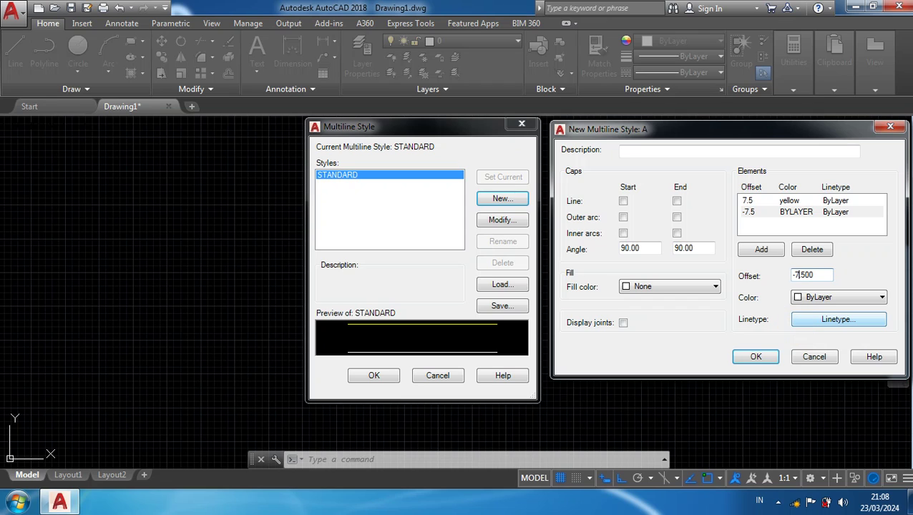
click(809, 298)
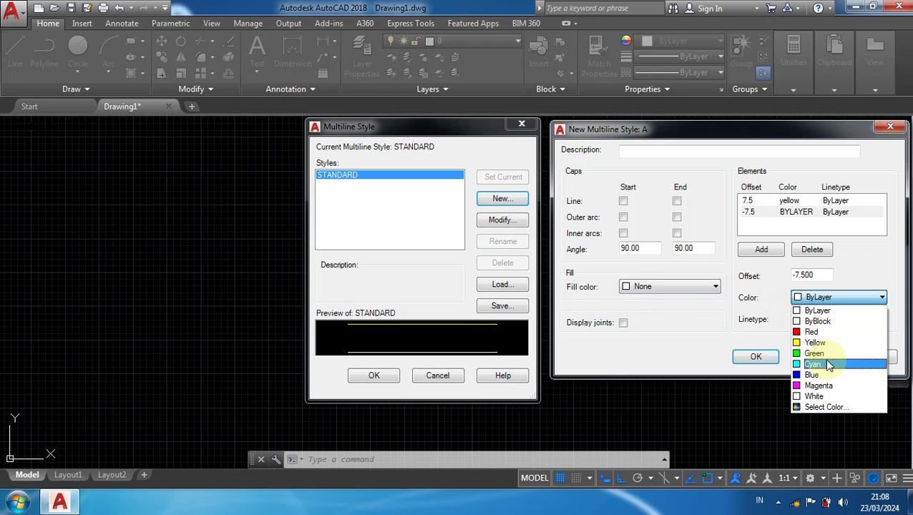
click(815, 343)
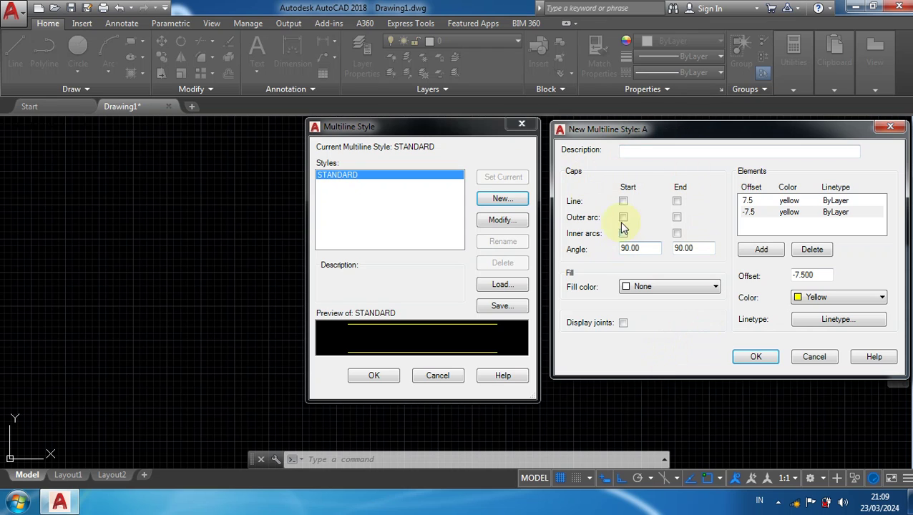
click(756, 357)
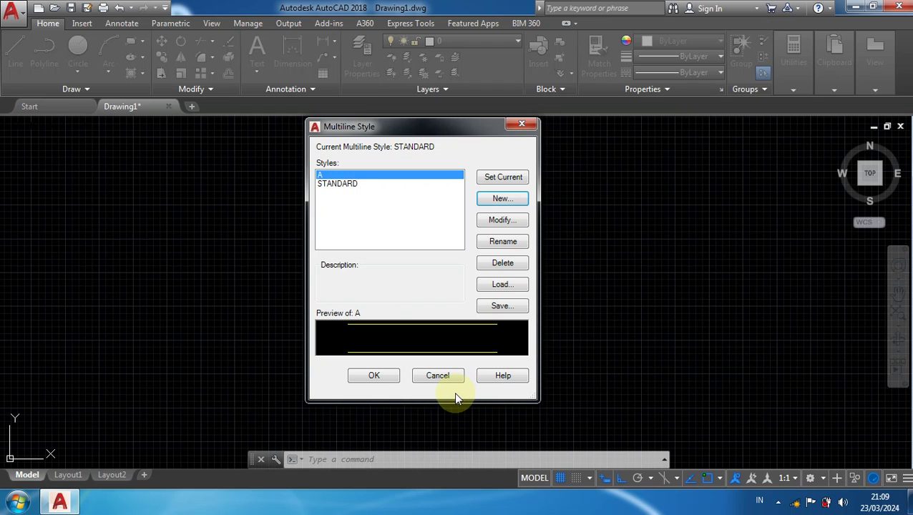
click(373, 376)
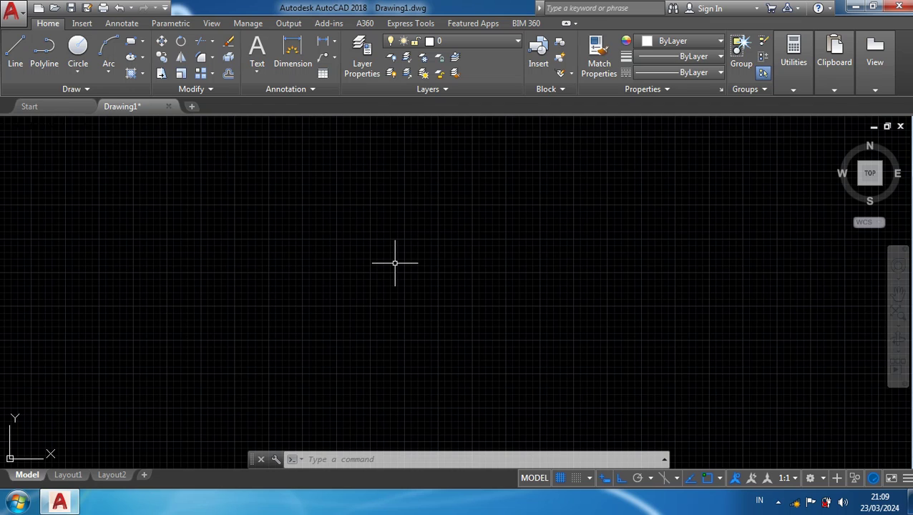
text(ML)
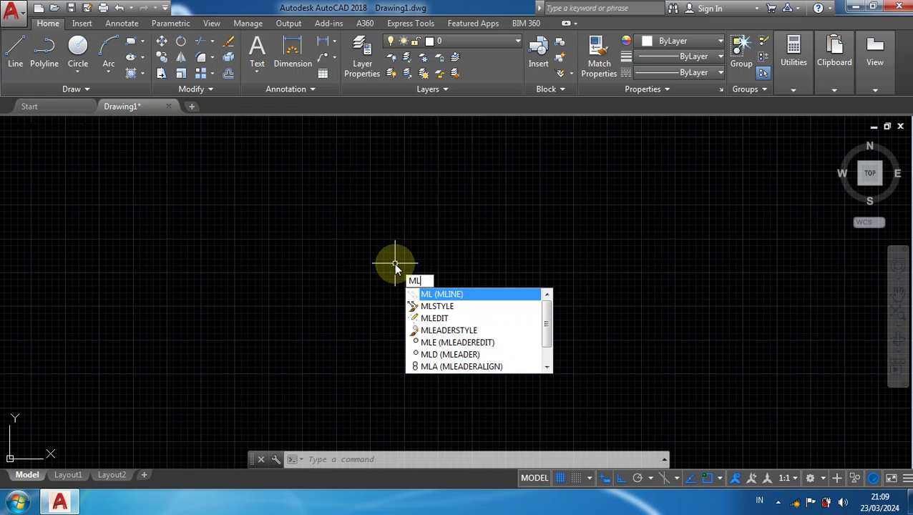
key(Return)
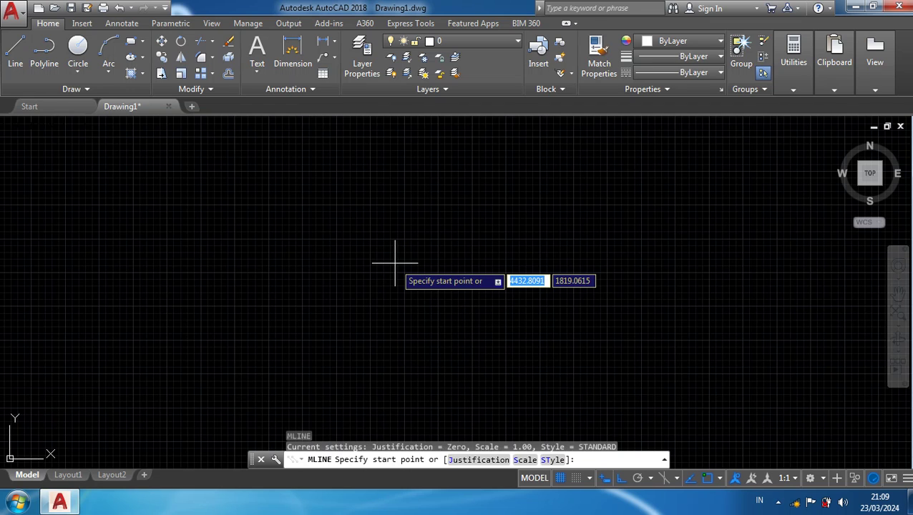
click(326, 223)
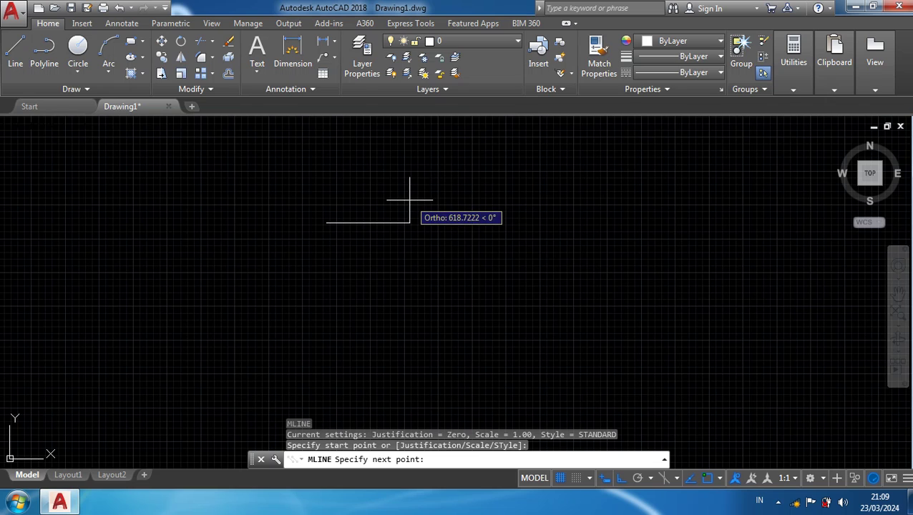
key(Escape)
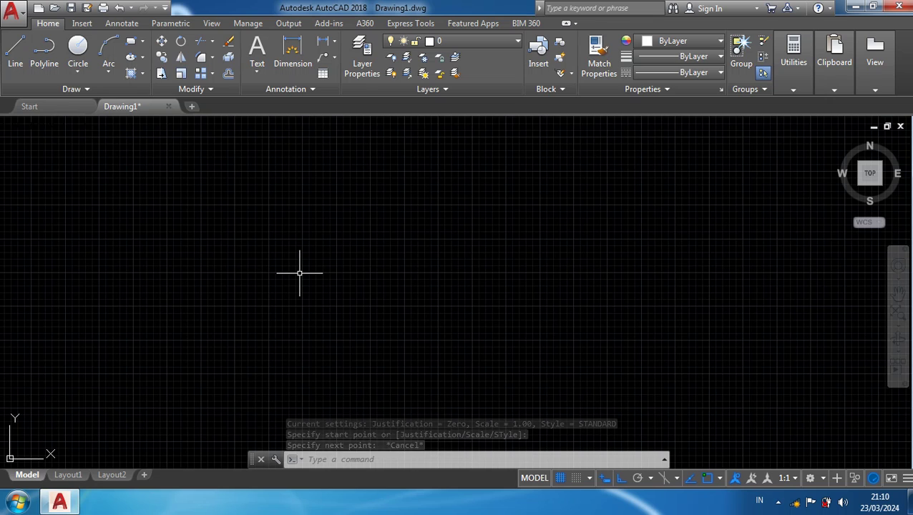
Start a multiline and set its style to A
text(ML)
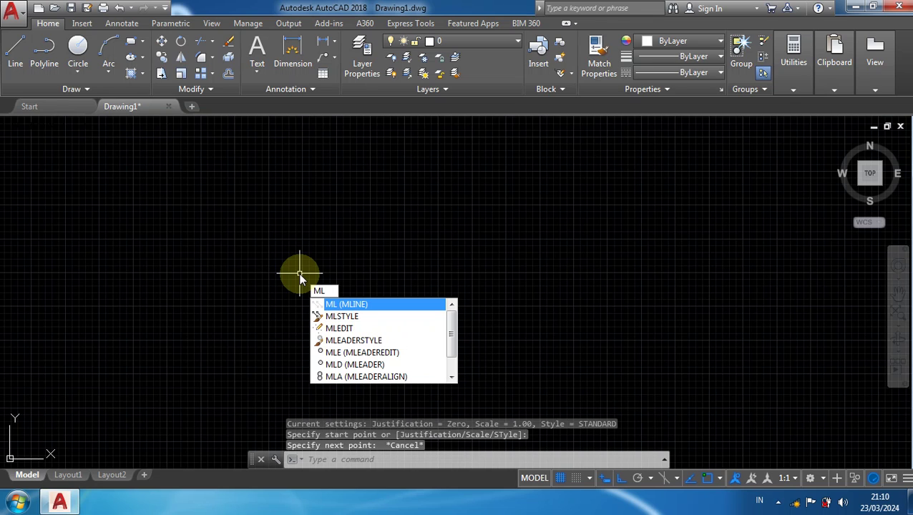
key(Return)
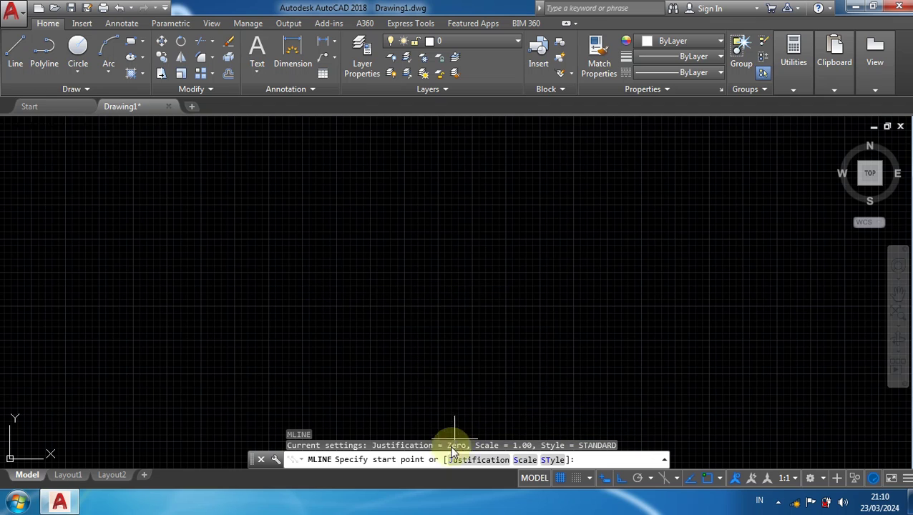
click(550, 460)
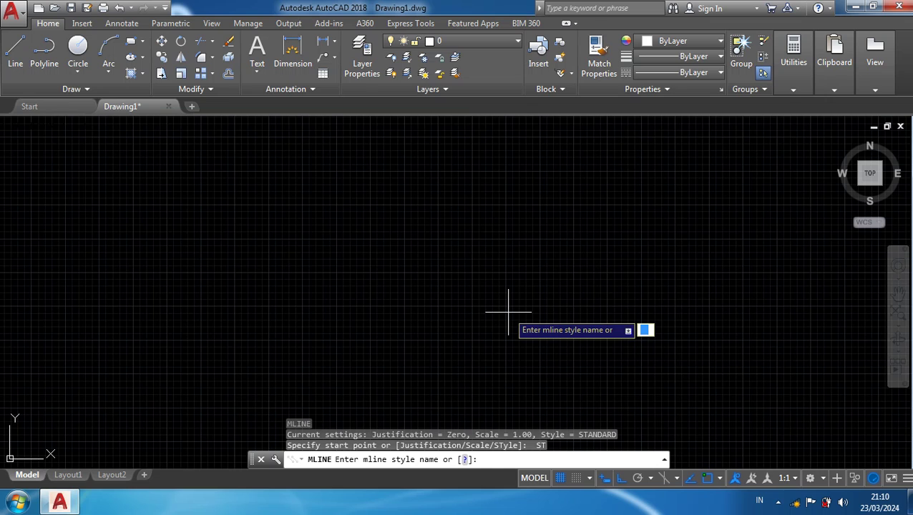
text(A)
key(Return)
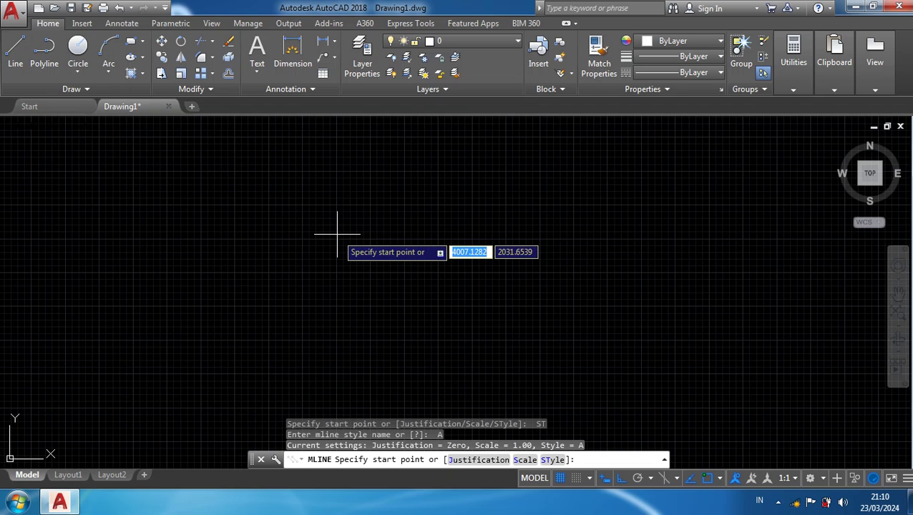
Draw a multiline with segments of 500 to the right, 250 down and 400 to the left, and finish it
click(297, 244)
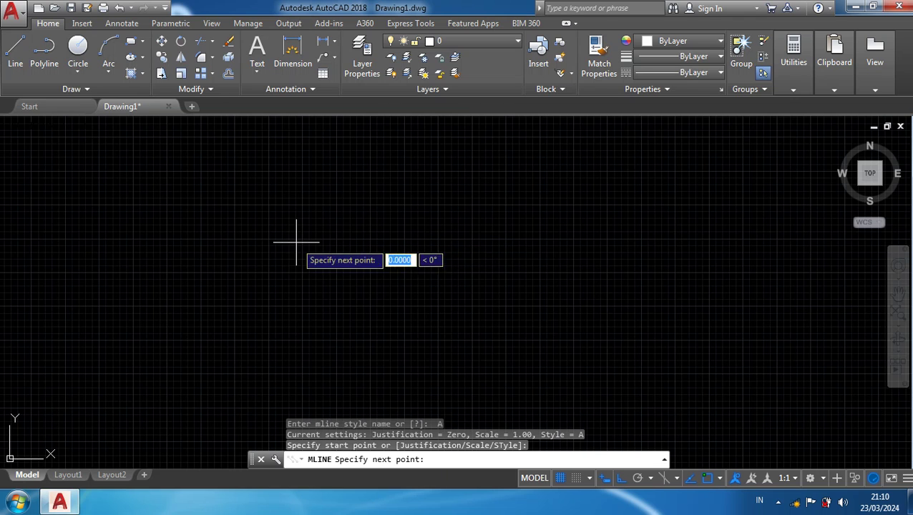
scroll(338, 245, up, 5)
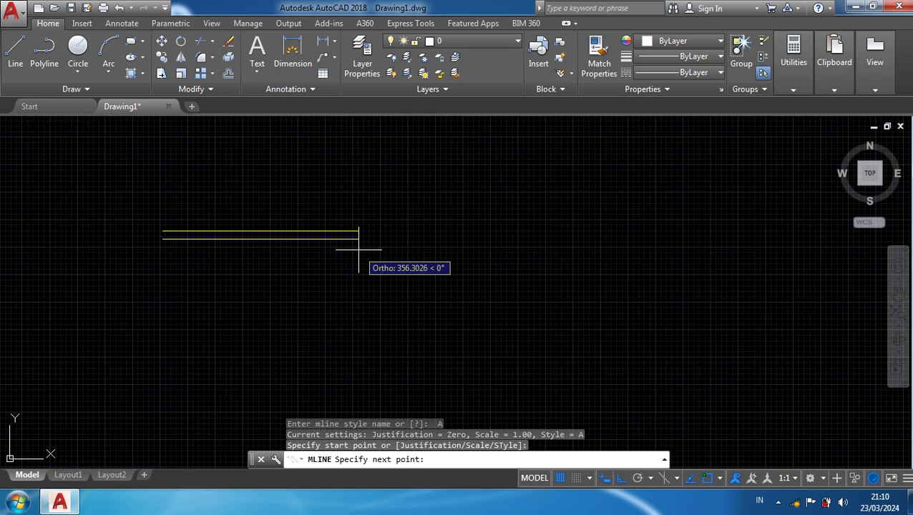
text(500)
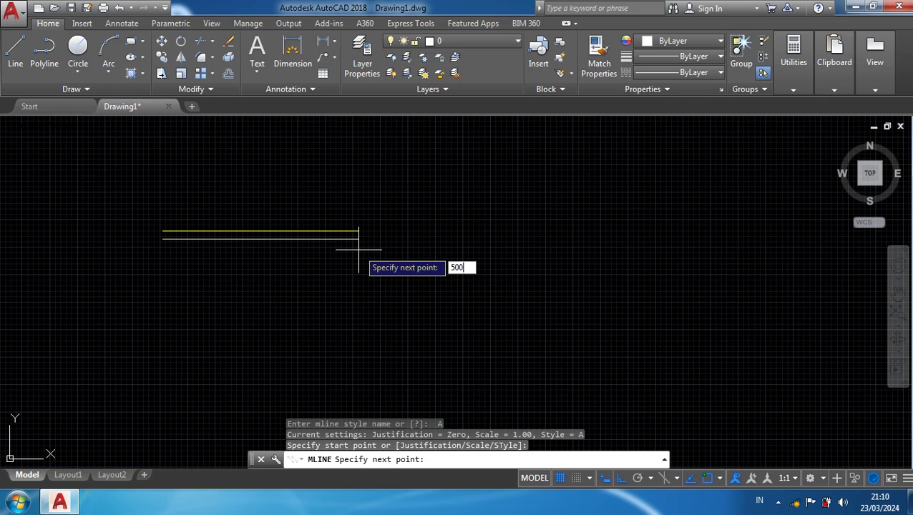
key(Return)
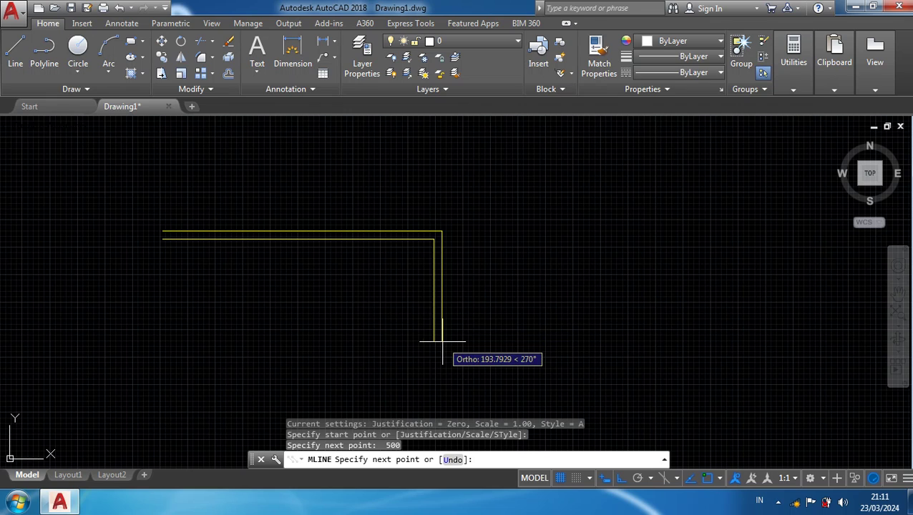
text(250)
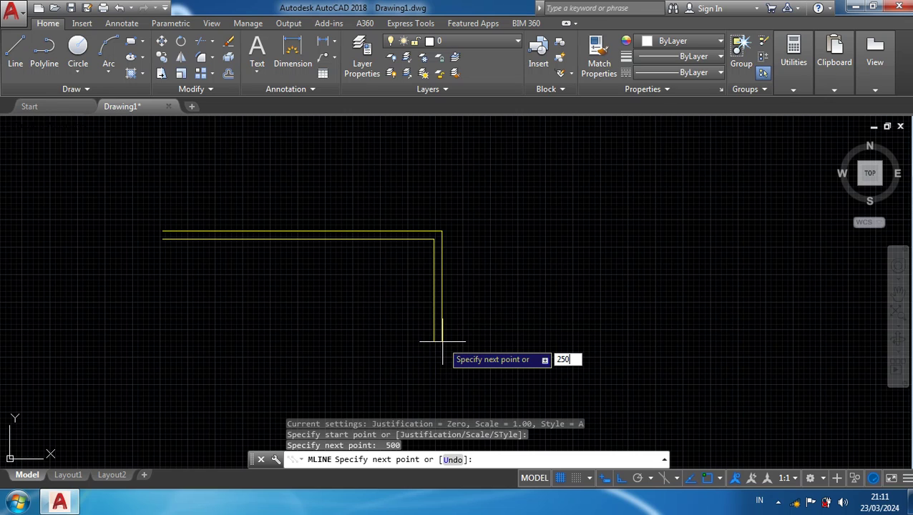
key(Return)
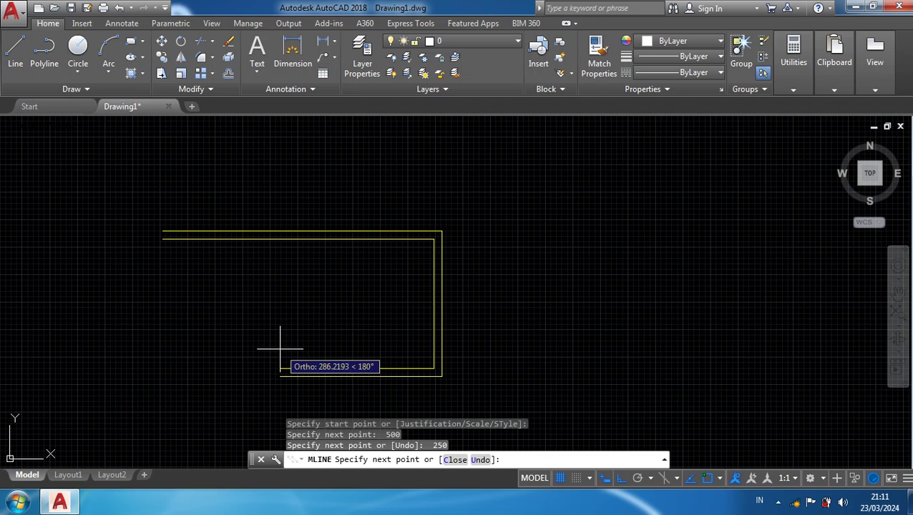
text(400)
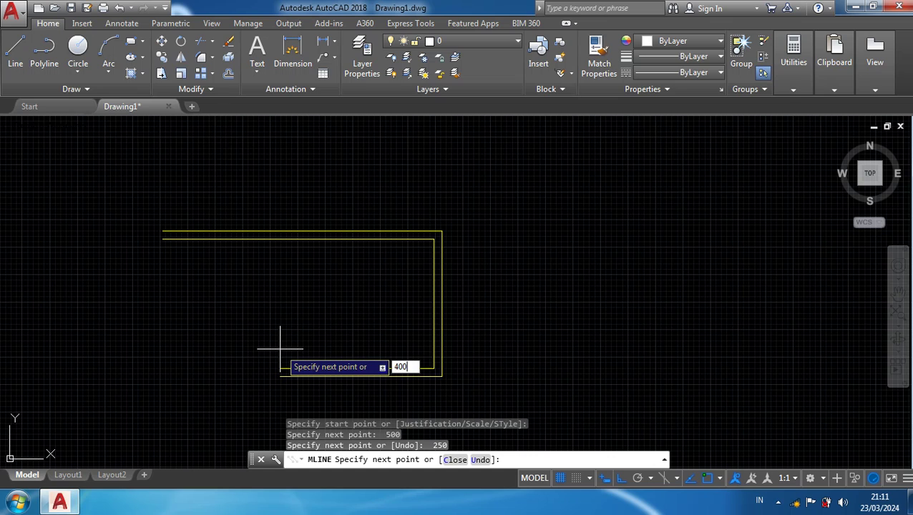
key(Return)
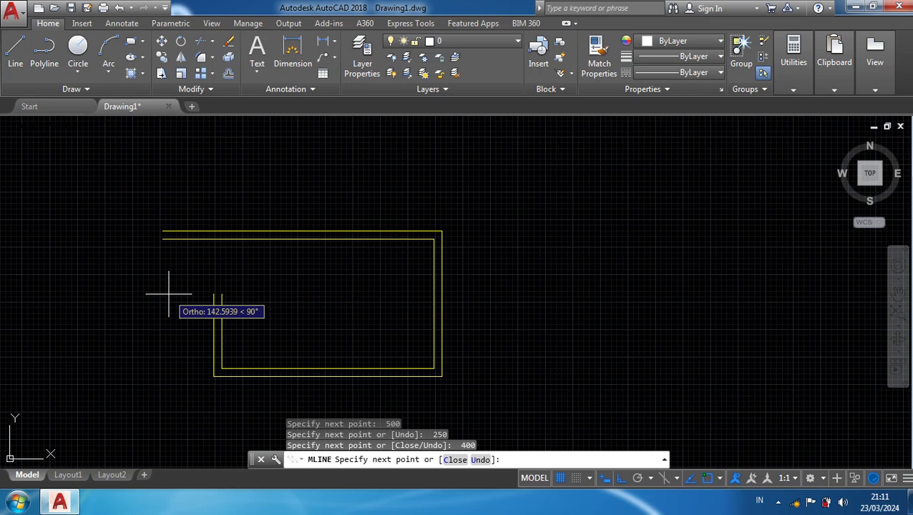
key(Return)
scroll(364, 233, up, 2)
scroll(344, 206, down, 2)
scroll(346, 208, up, 2)
scroll(346, 207, down, 1)
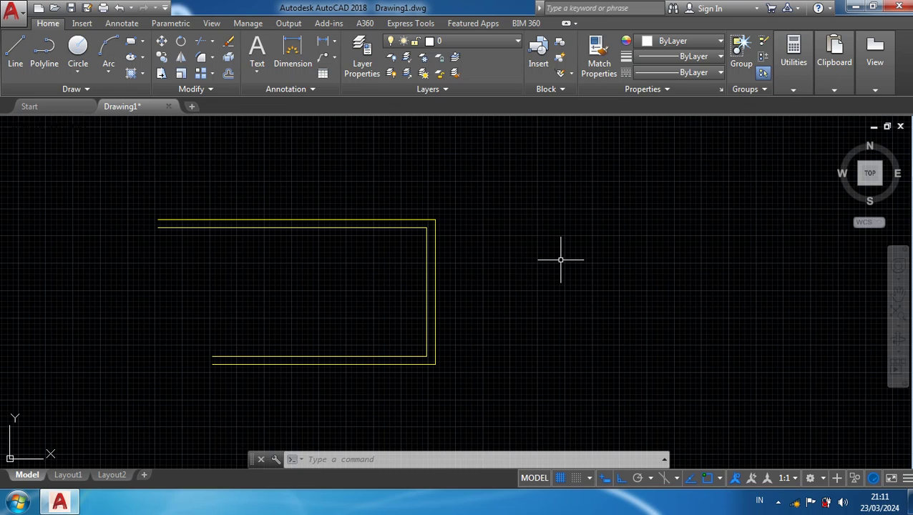
Start a second multiline beside the first, going down, about 610 to the right, up, left, and down across its own horizontal segment
text(ml)
key(Return)
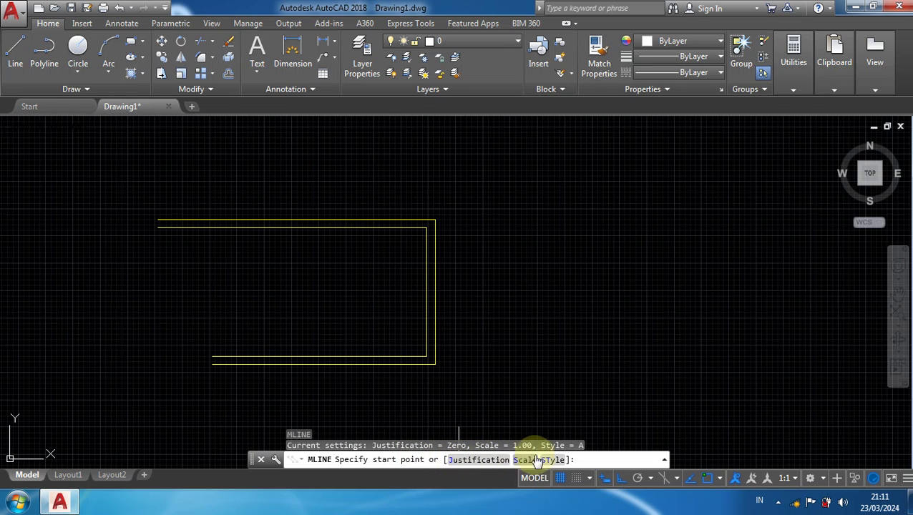
click(519, 224)
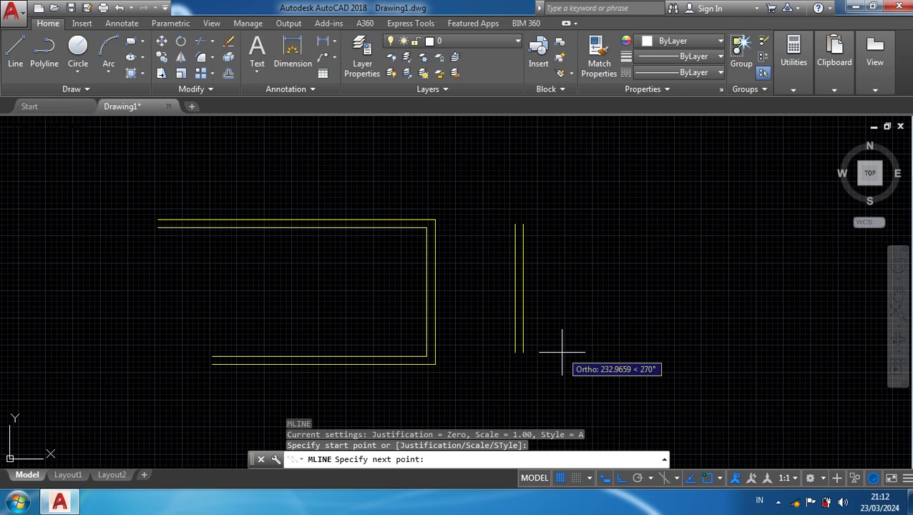
click(561, 402)
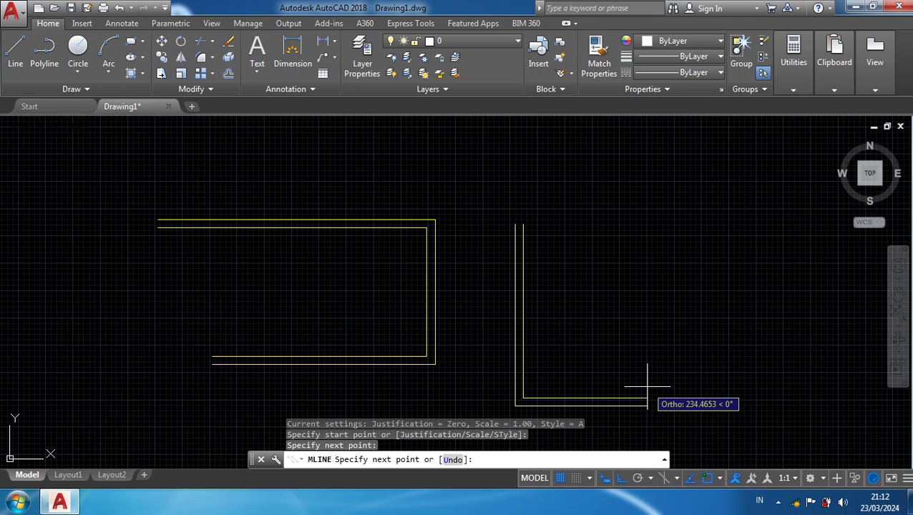
scroll(758, 373, down, 2)
middle_drag(749, 362, 720, 263)
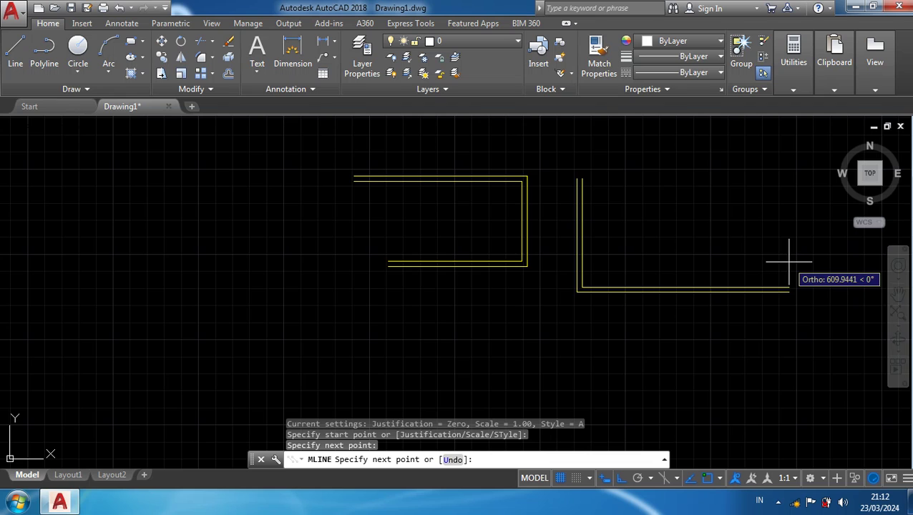
click(789, 262)
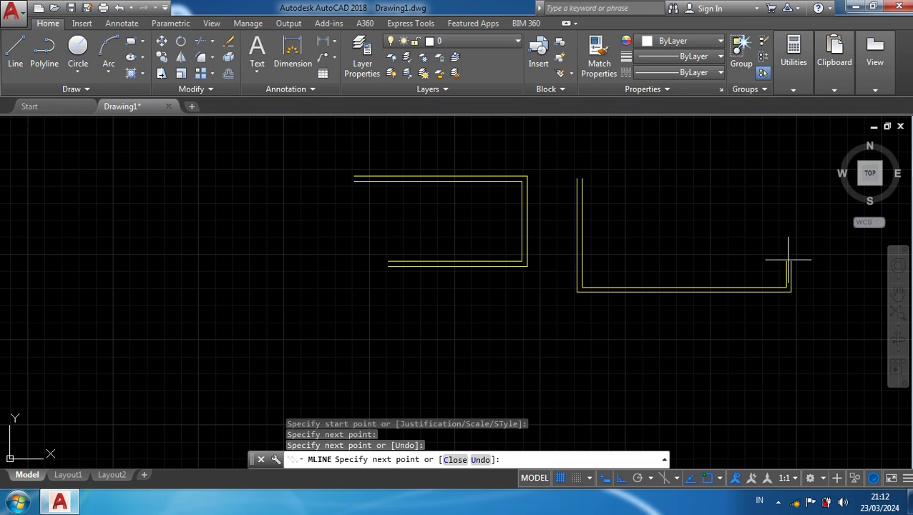
click(769, 206)
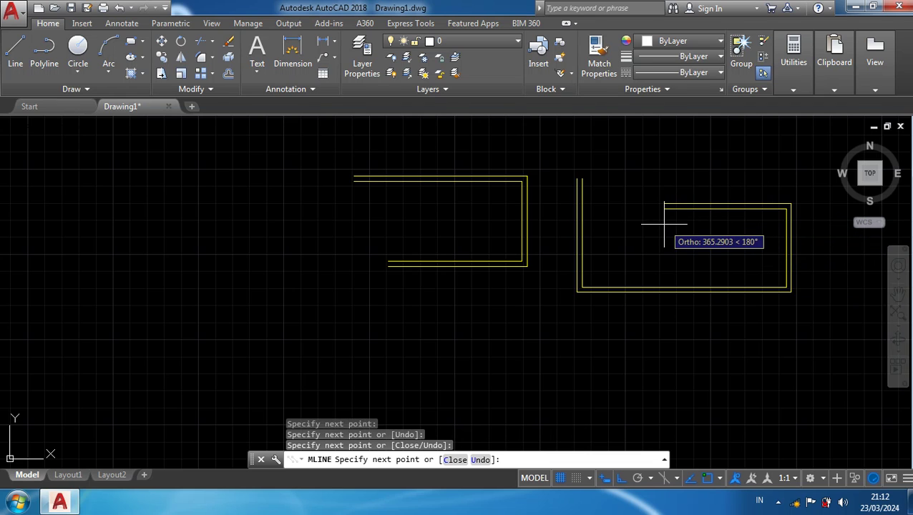
click(673, 214)
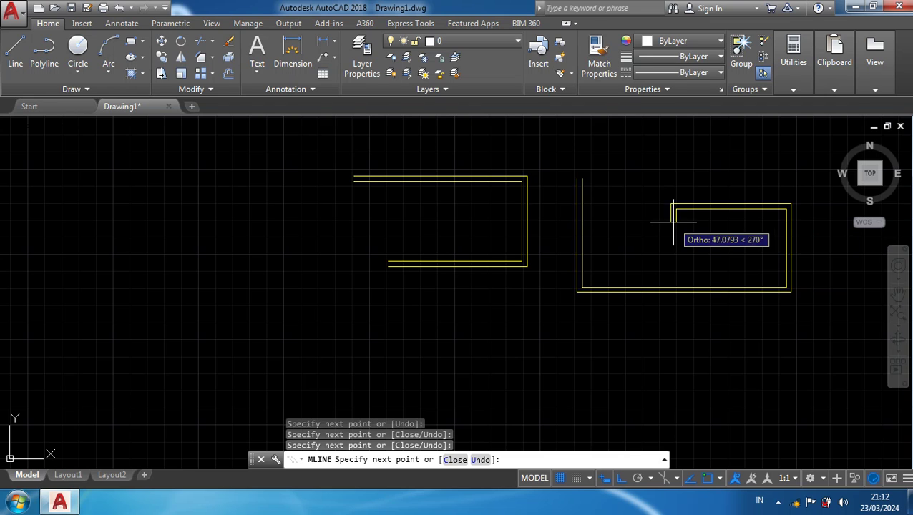
click(679, 354)
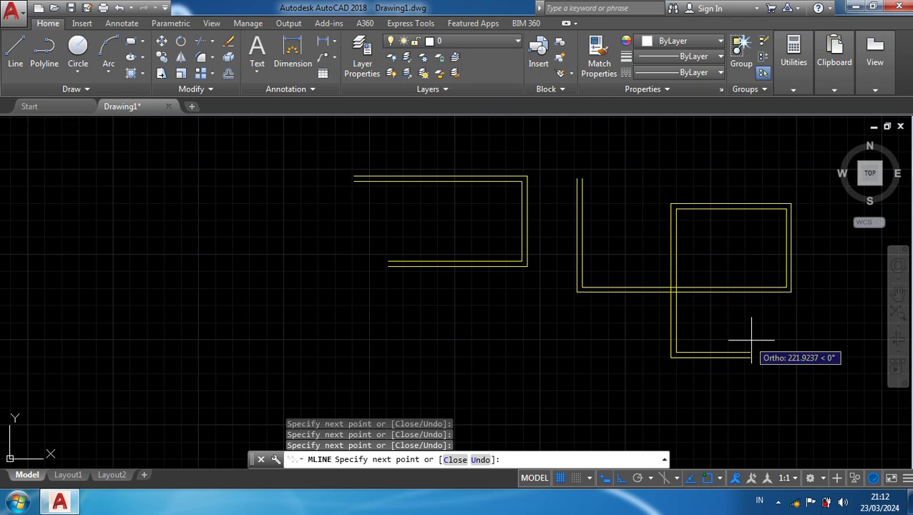
scroll(752, 341, up, 2)
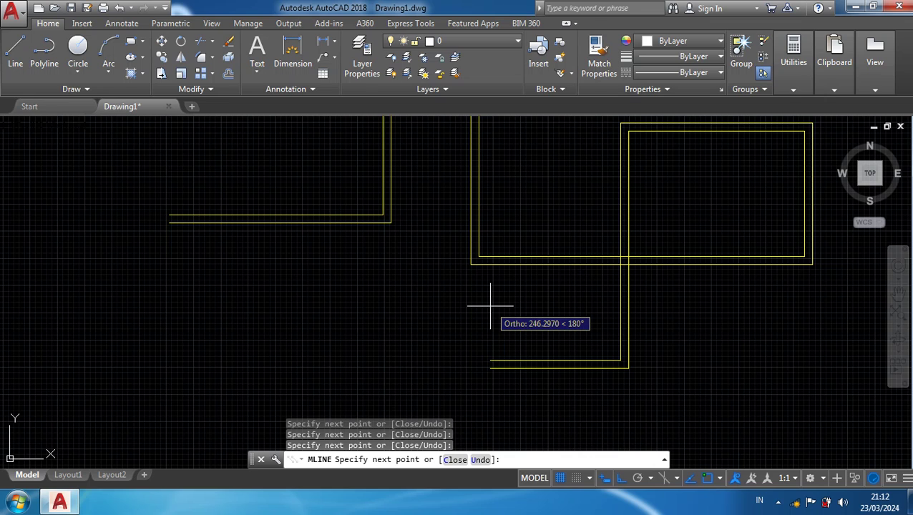
click(393, 299)
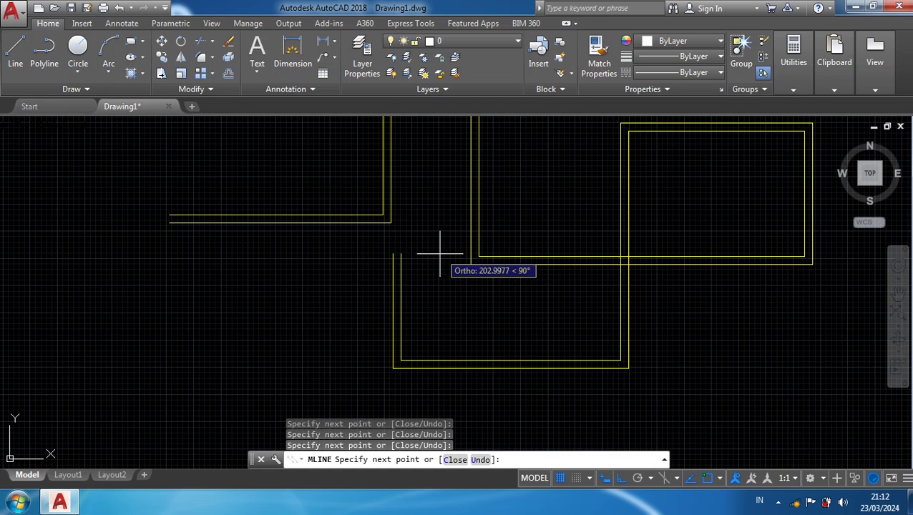
key(ctrl+z)
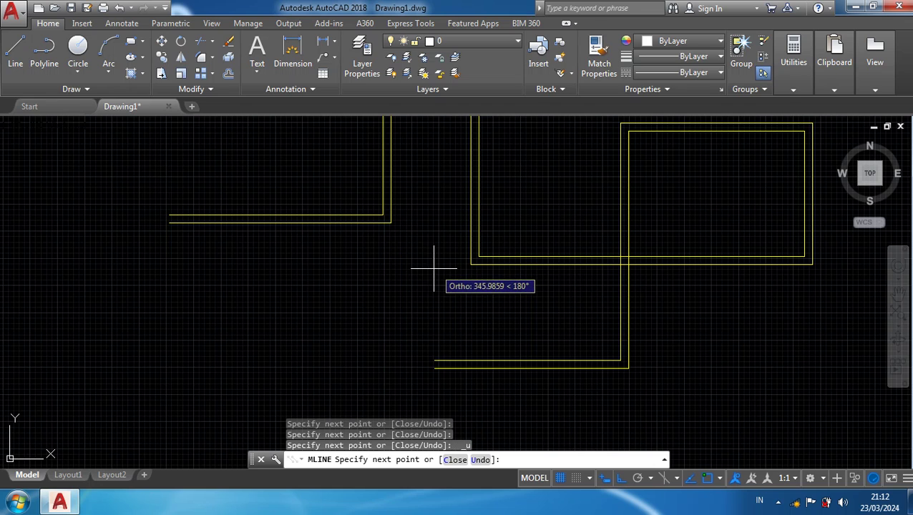
Continue the multiline left, up and right to end between the lines of its first vertical segment, and finish it
click(426, 269)
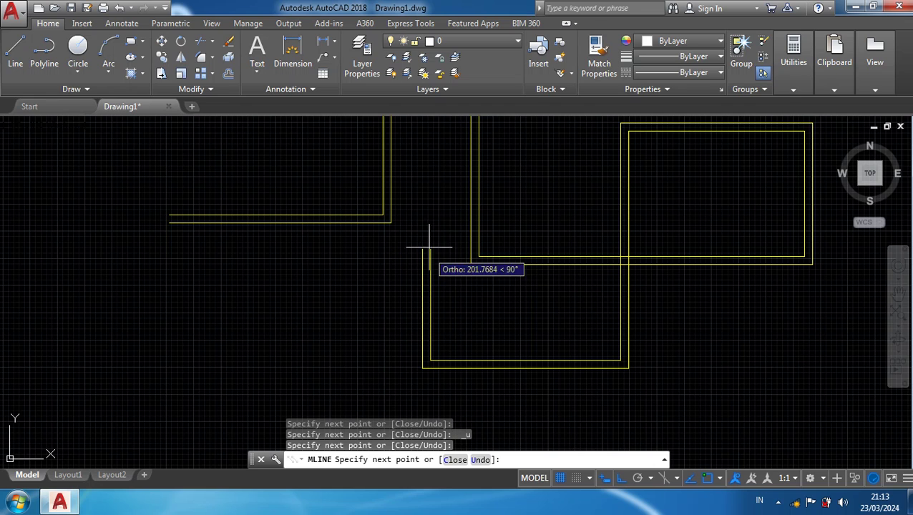
click(428, 182)
scroll(458, 187, up, 5)
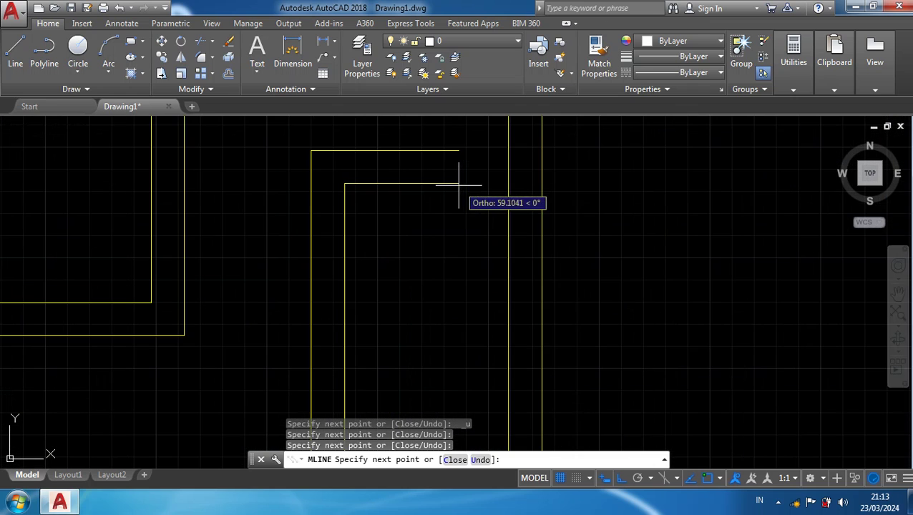
click(506, 190)
scroll(461, 219, down, 5)
click(437, 219)
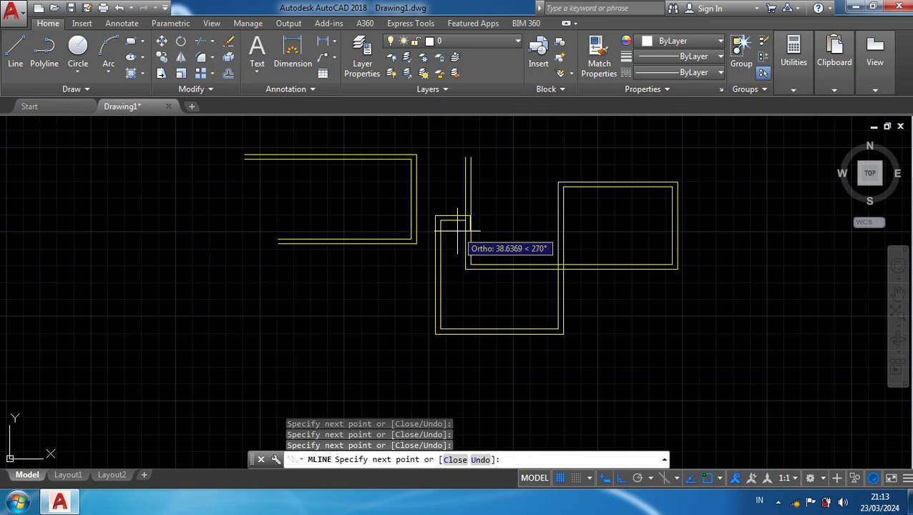
key(Return)
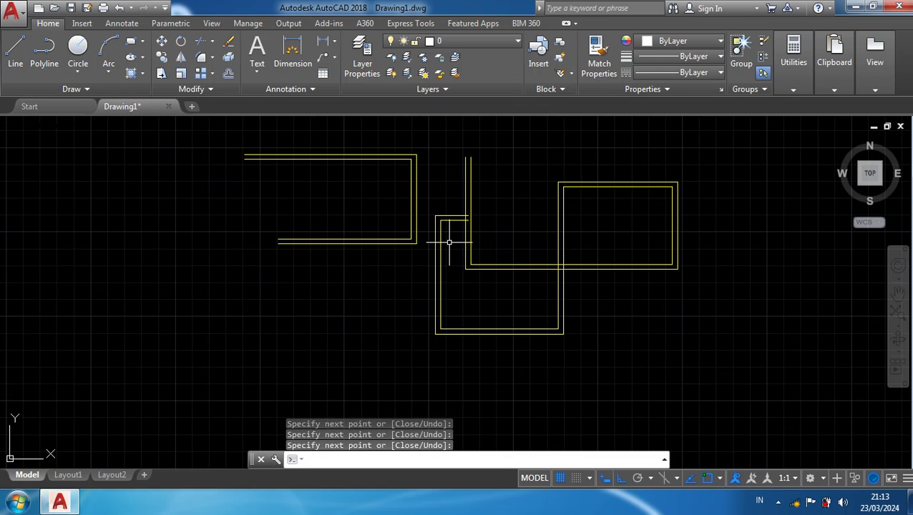
Erase the first, U-shaped multiline
click(423, 250)
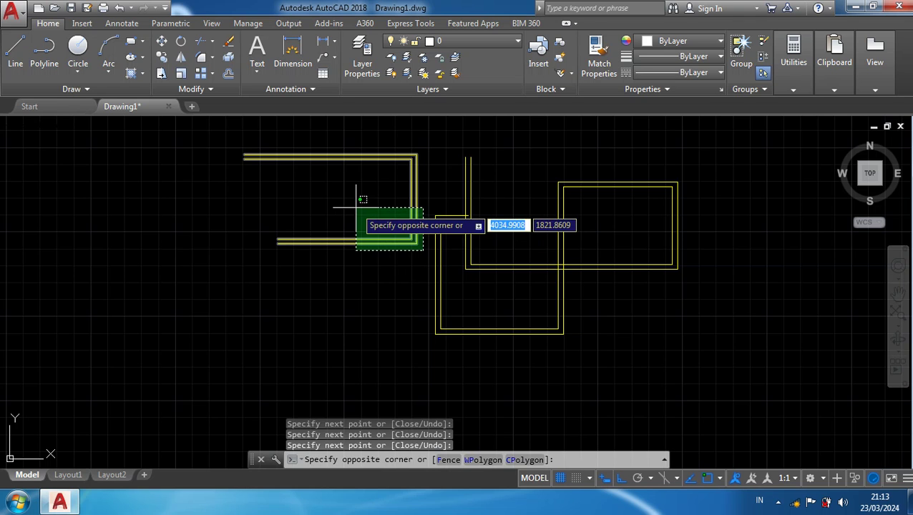
click(356, 207)
key(Delete)
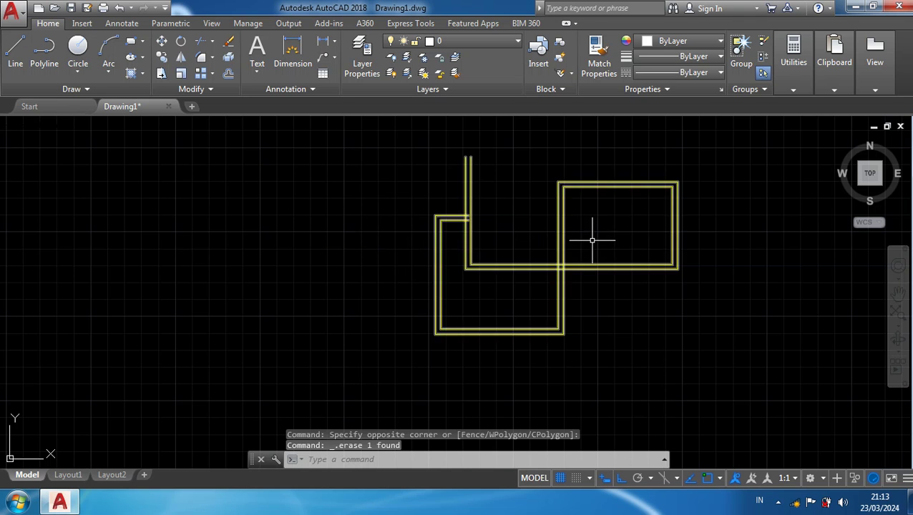
Examine the crossing where the multiline intersects itself and the tee where its end meets its first vertical segment
scroll(510, 203, up, 2)
scroll(504, 200, down, 2)
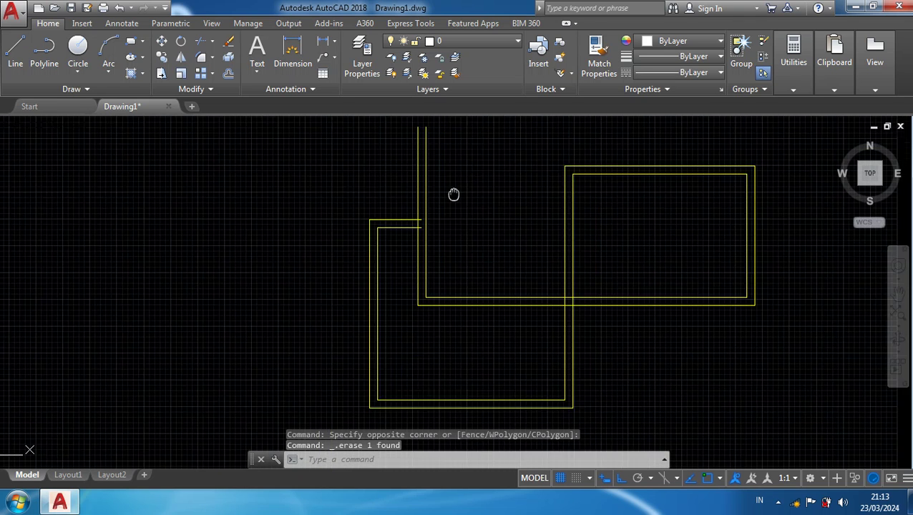
middle_drag(452, 195, 383, 187)
scroll(469, 282, up, 2)
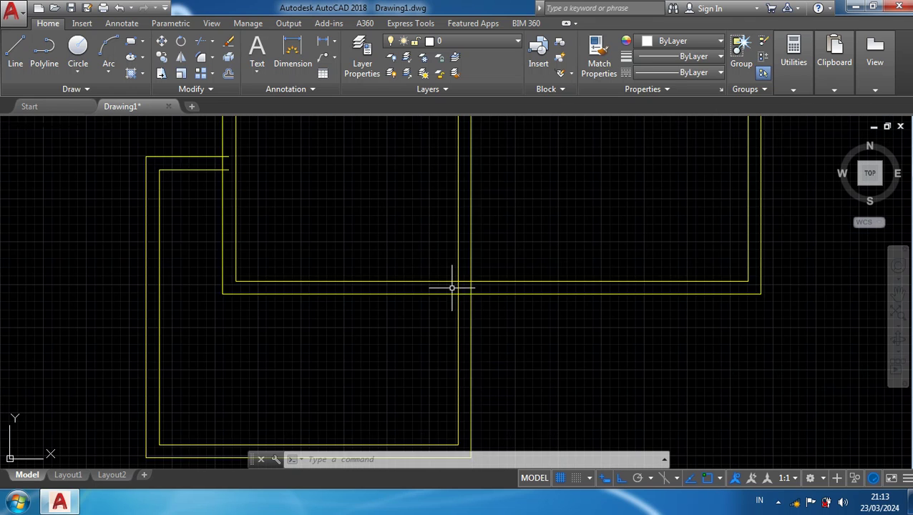
scroll(481, 281, up, 2)
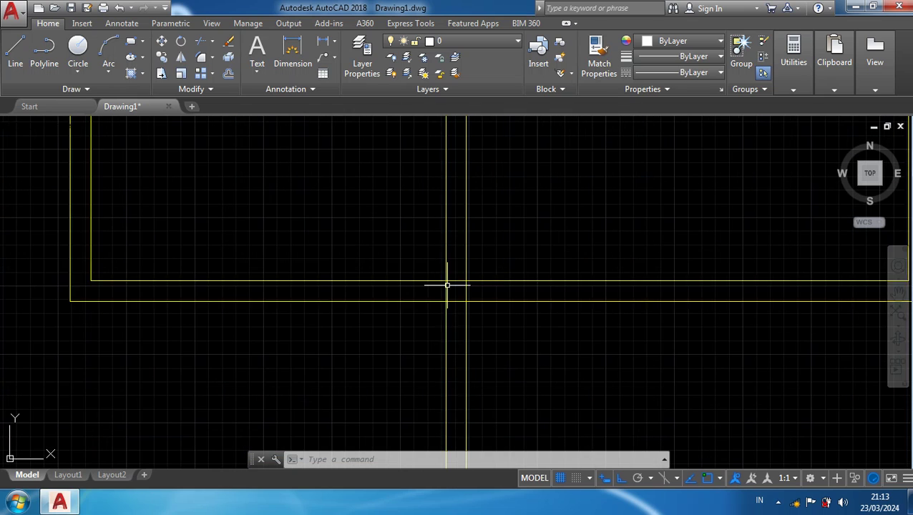
scroll(365, 204, down, 2)
mouse_move(365, 204)
middle_down()
mouse_move(428, 316)
mouse_move(429, 341)
middle_up()
scroll(222, 255, up, 2)
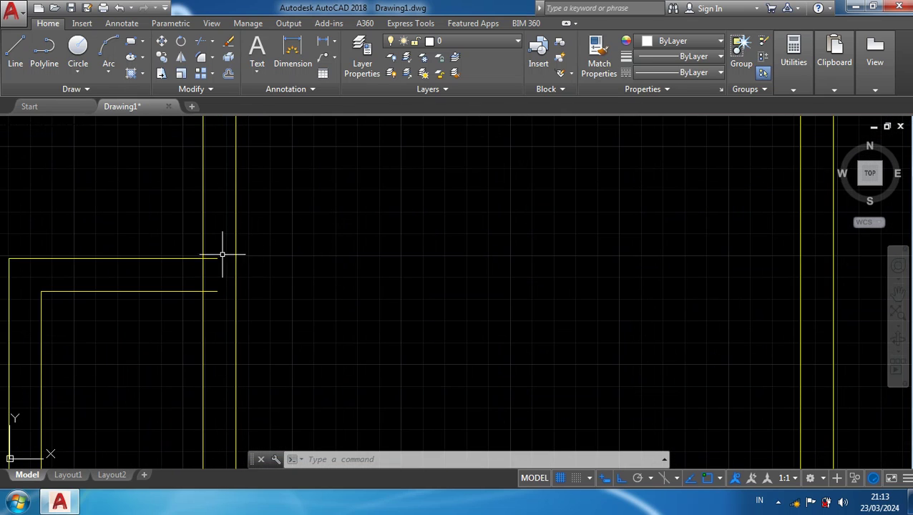
scroll(214, 265, down, 2)
scroll(320, 260, down, 2)
middle_drag(326, 264, 348, 224)
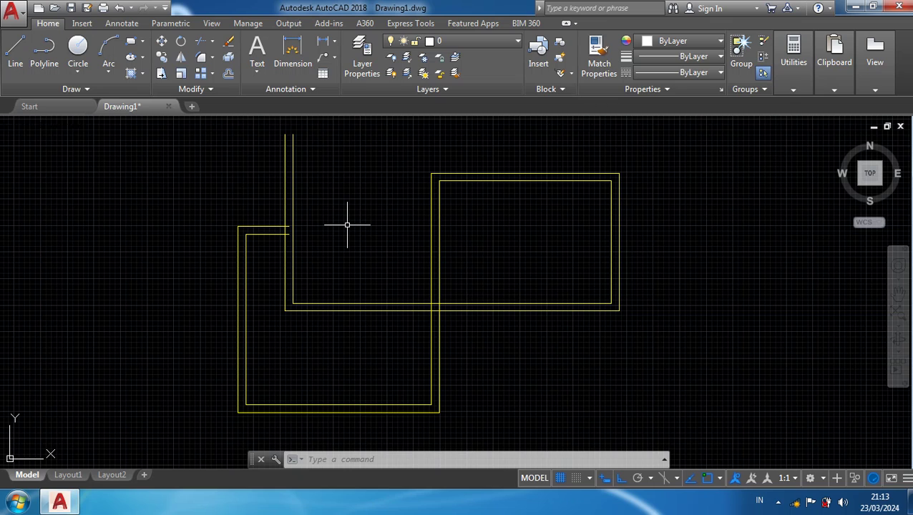
Apply the Closed Cross multiline edit where the multiline crosses itself, picking the vertical segment first and the horizontal one second
text(mledit)
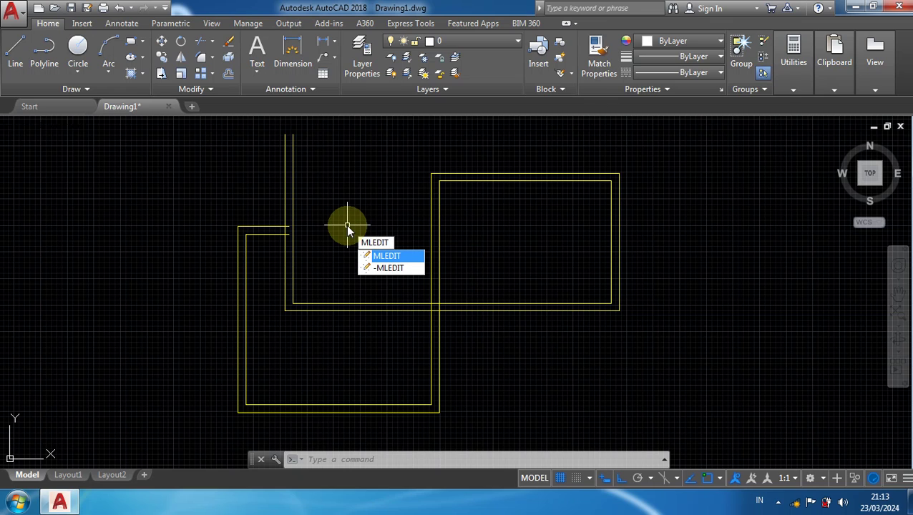
click(396, 259)
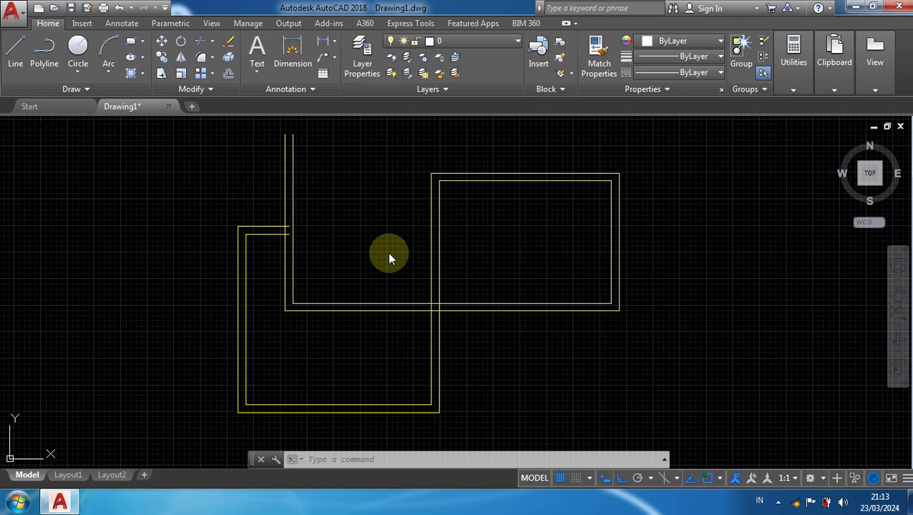
drag(607, 141, 735, 144)
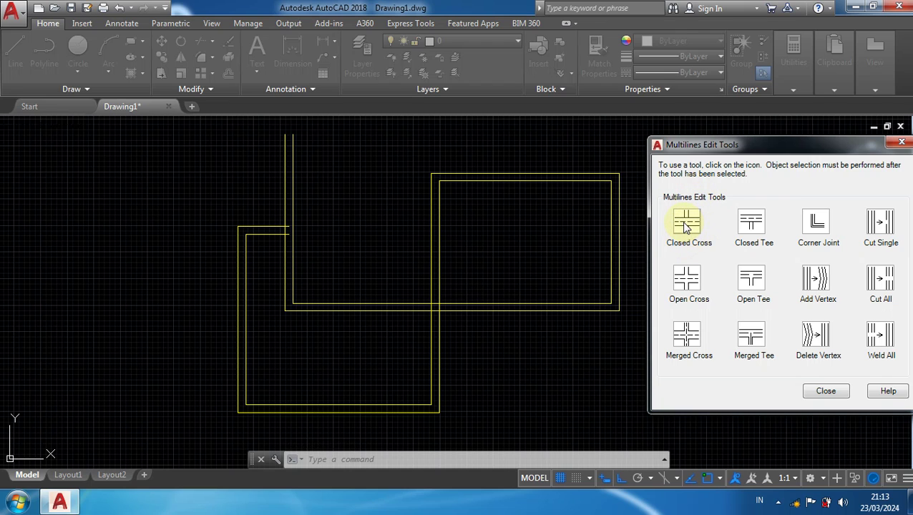
click(686, 226)
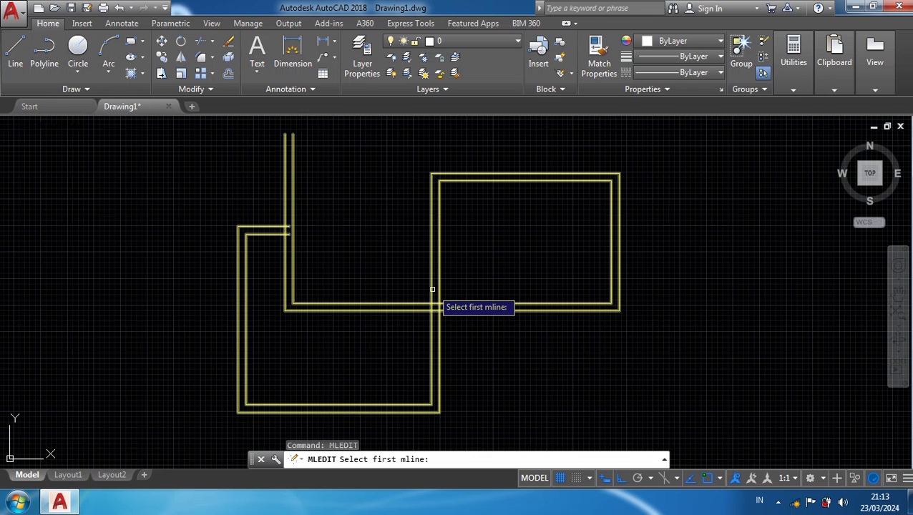
click(431, 289)
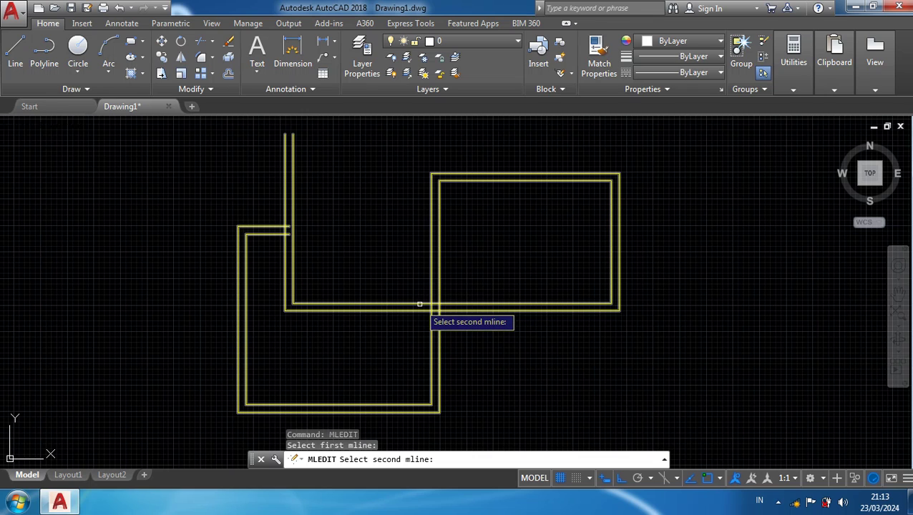
click(418, 303)
scroll(424, 301, up, 5)
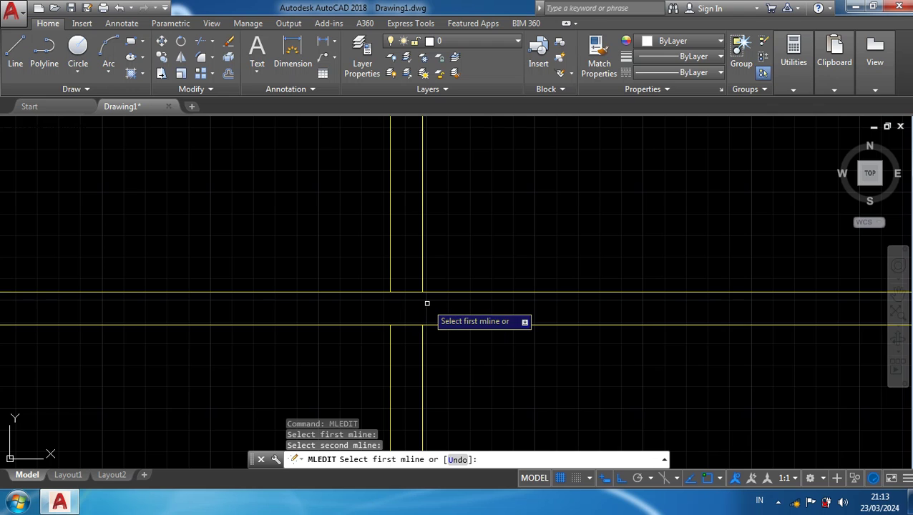
scroll(427, 304, down, 6)
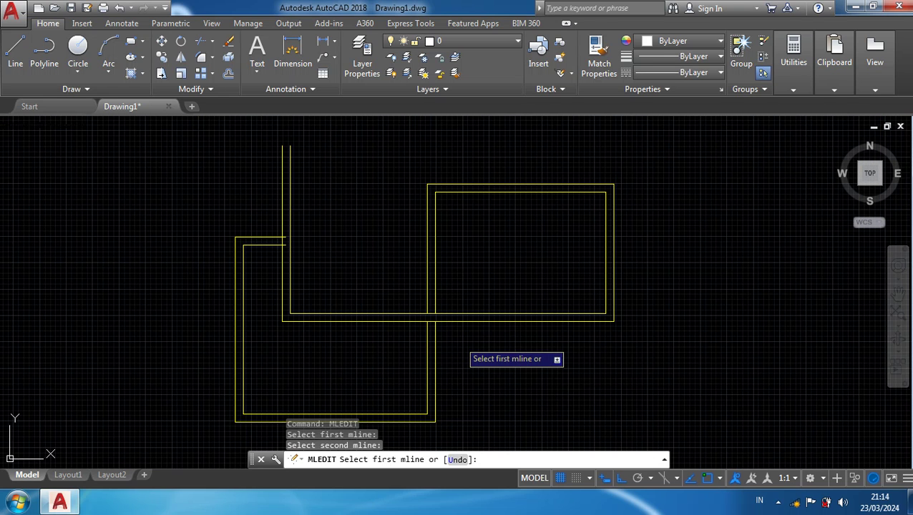
Undo the Closed Cross edit and leave multiline editing
key(ctrl+z)
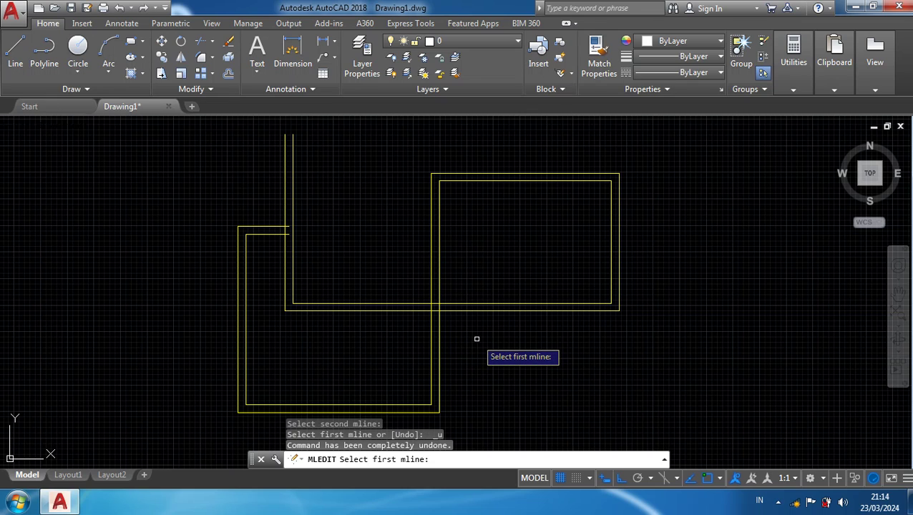
click(477, 339)
key(Escape)
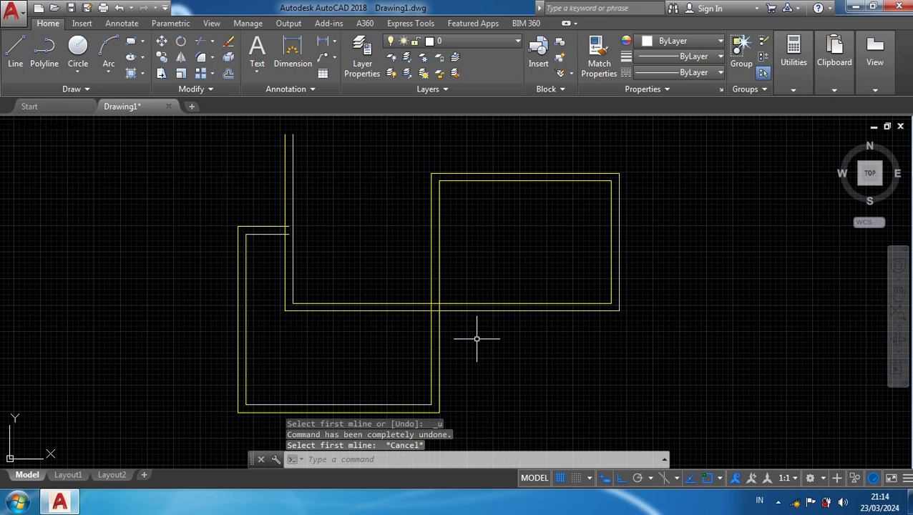
Apply the Open Cross multiline edit where the multiline crosses itself, picking the vertical segment and then the horizontal one
text(mledit)
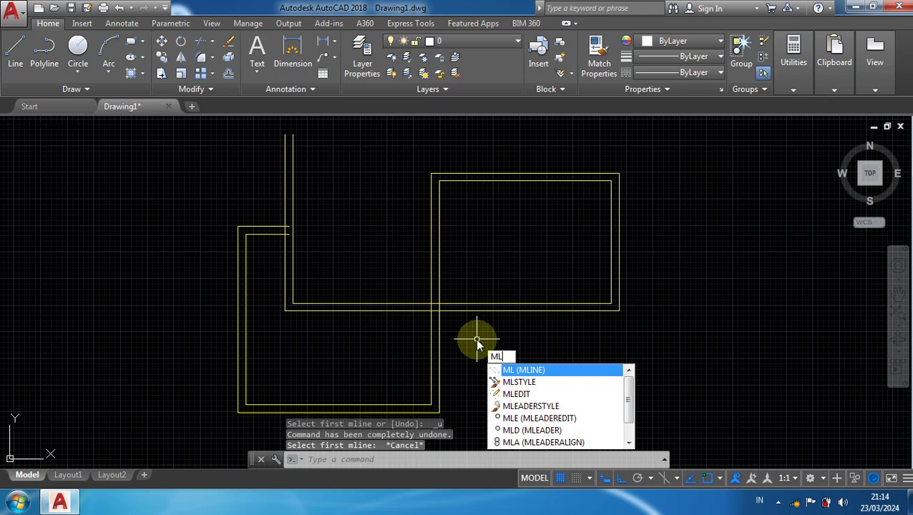
key(Return)
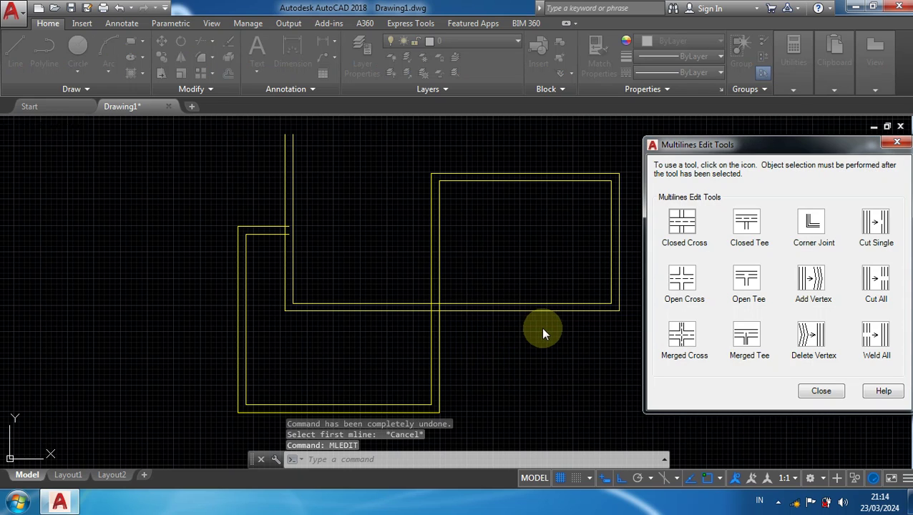
click(697, 288)
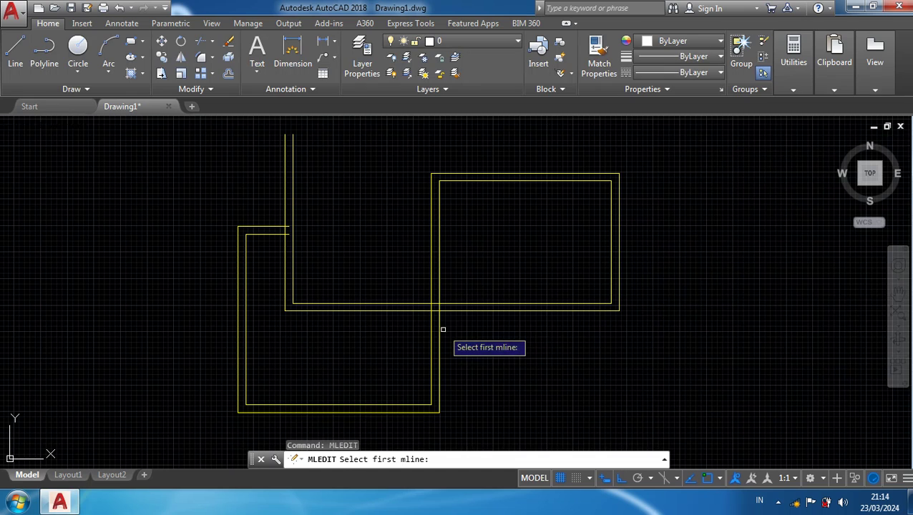
scroll(443, 329, up, 4)
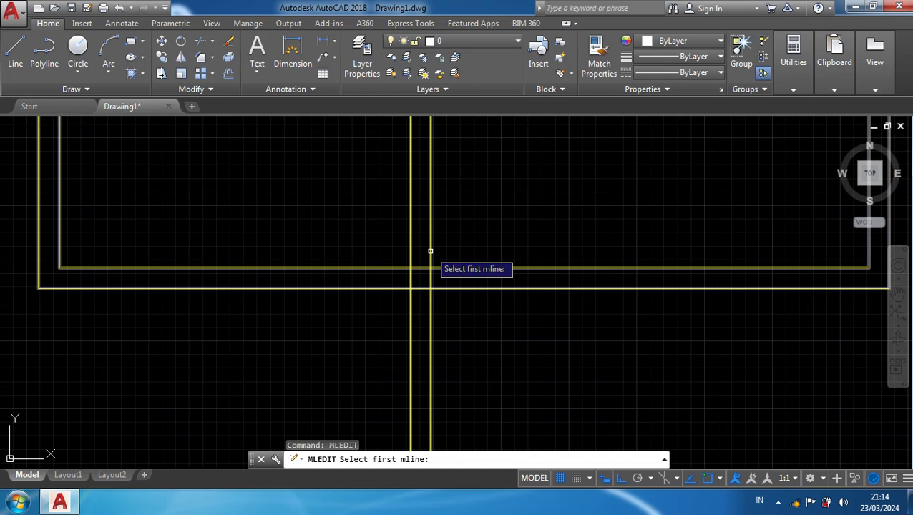
click(410, 258)
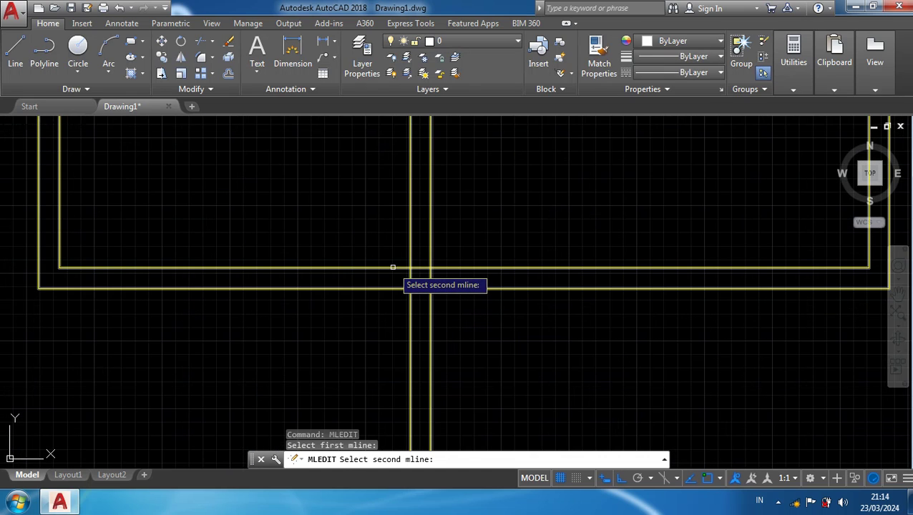
click(394, 268)
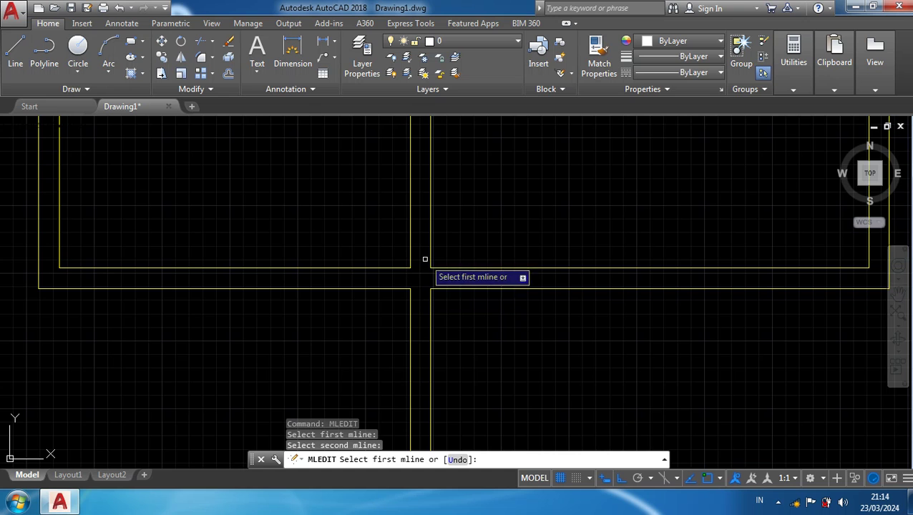
scroll(444, 293, down, 2)
scroll(430, 284, up, 2)
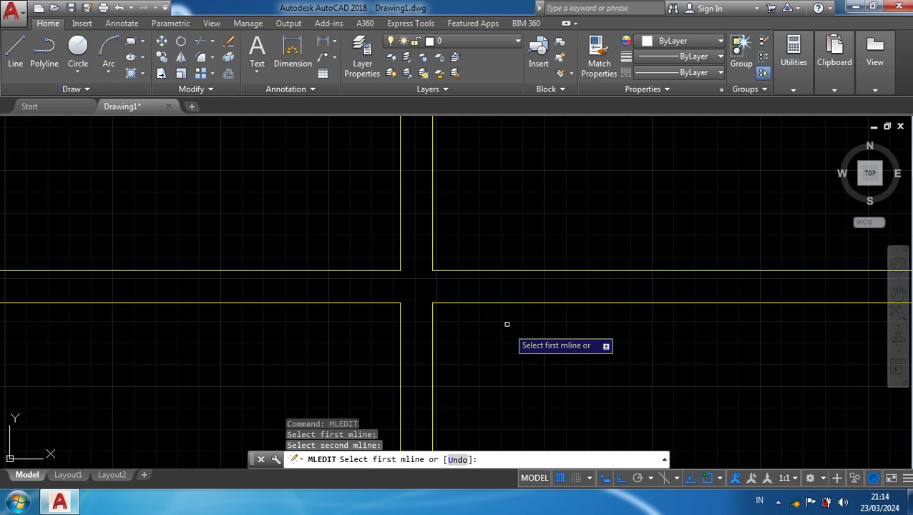
key(Return)
Try the Open Tee multiline edit at the tee, picking the long vertical segment before the short horizontal end
scroll(496, 320, down, 2)
mouse_move(301, 230)
middle_down()
mouse_move(495, 308)
mouse_move(483, 293)
middle_up()
scroll(439, 261, up, 2)
scroll(438, 260, up, 2)
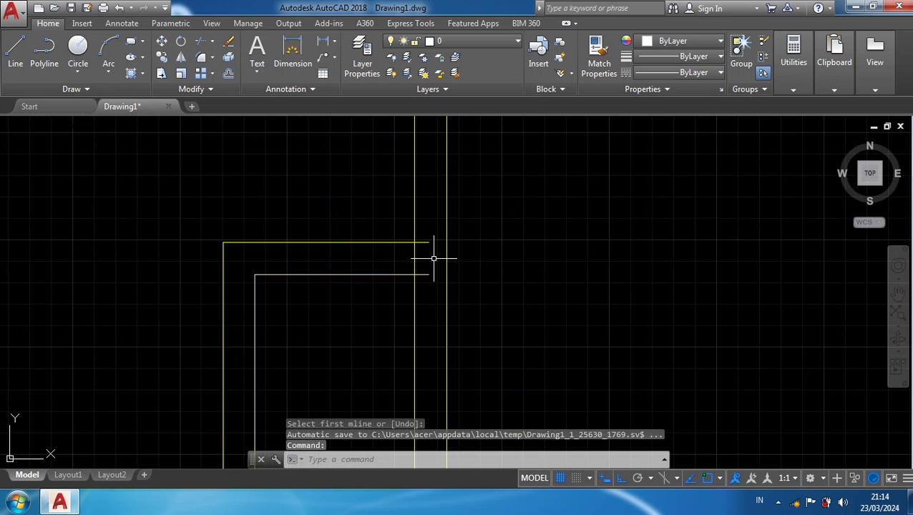
scroll(427, 256, down, 4)
scroll(423, 256, up, 4)
scroll(424, 257, down, 4)
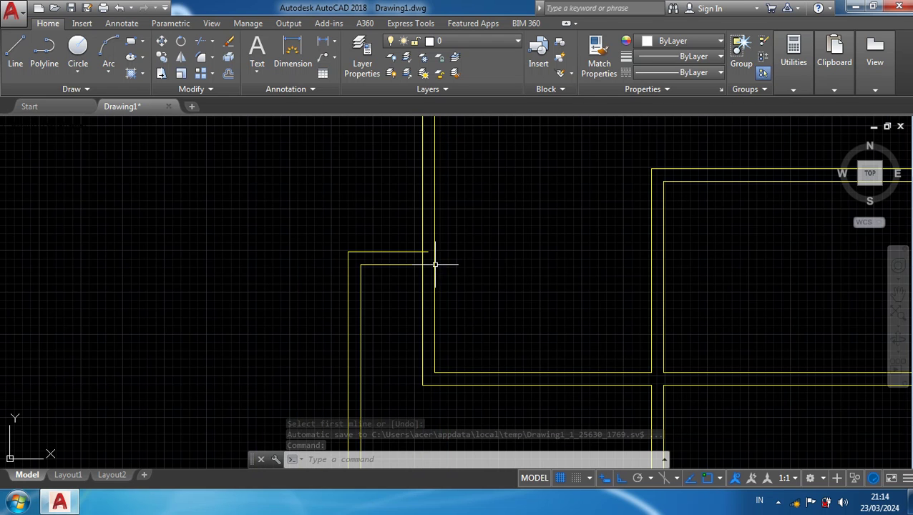
text(MLed)
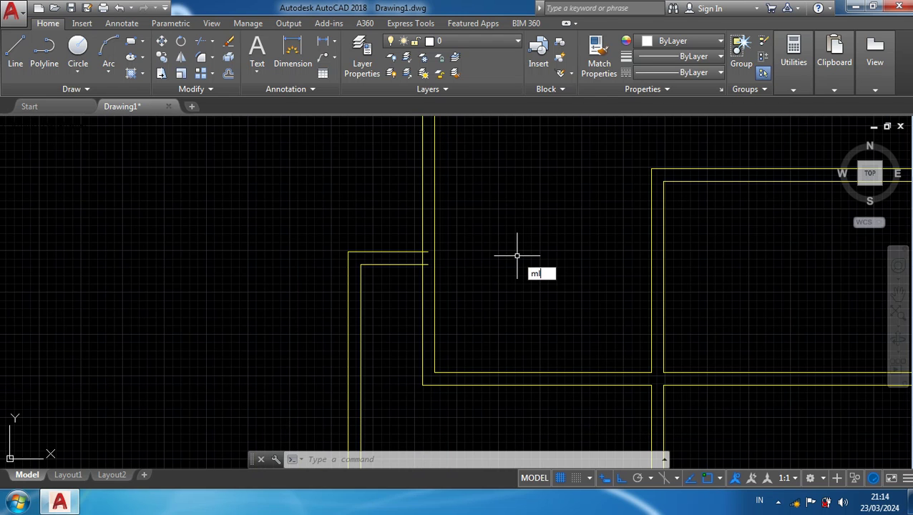
text(it)
key(Return)
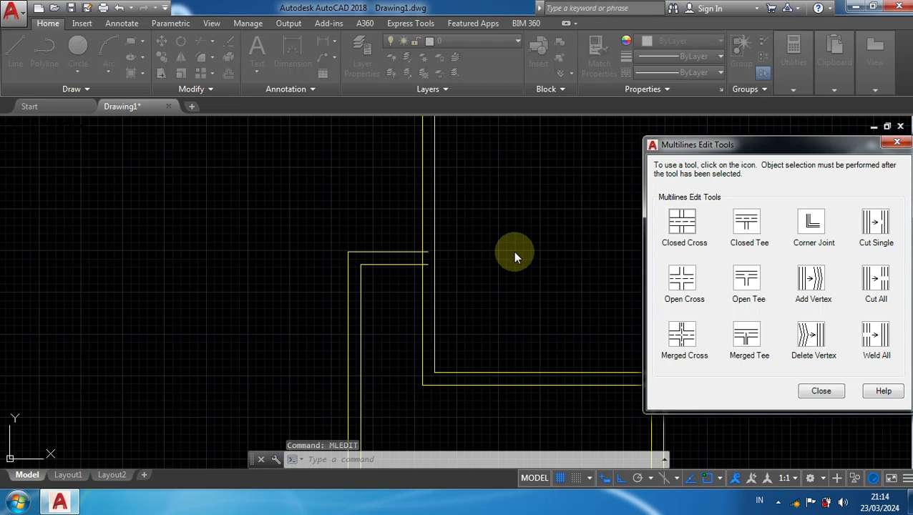
click(746, 281)
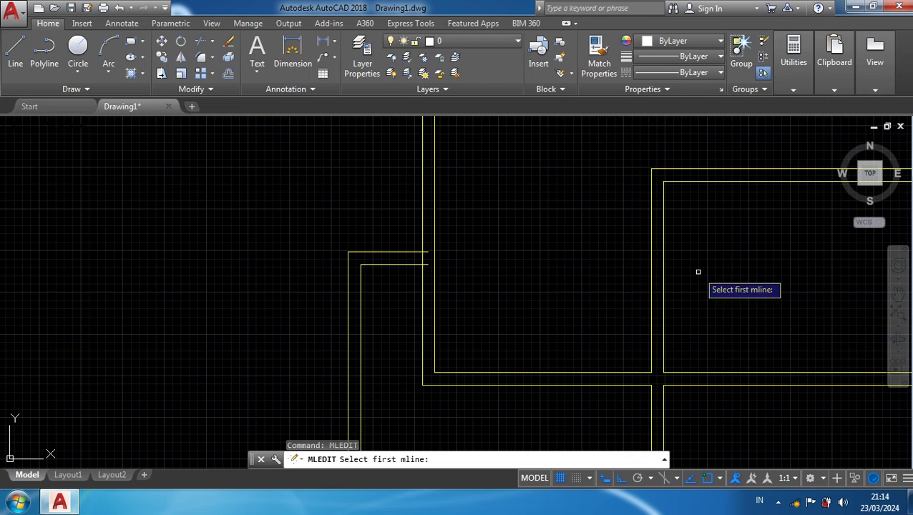
scroll(441, 270, up, 2)
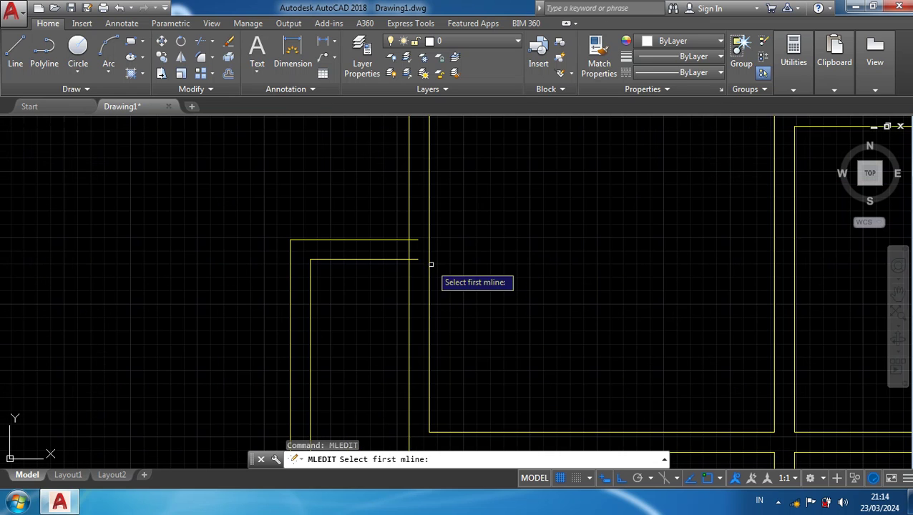
click(409, 222)
click(396, 238)
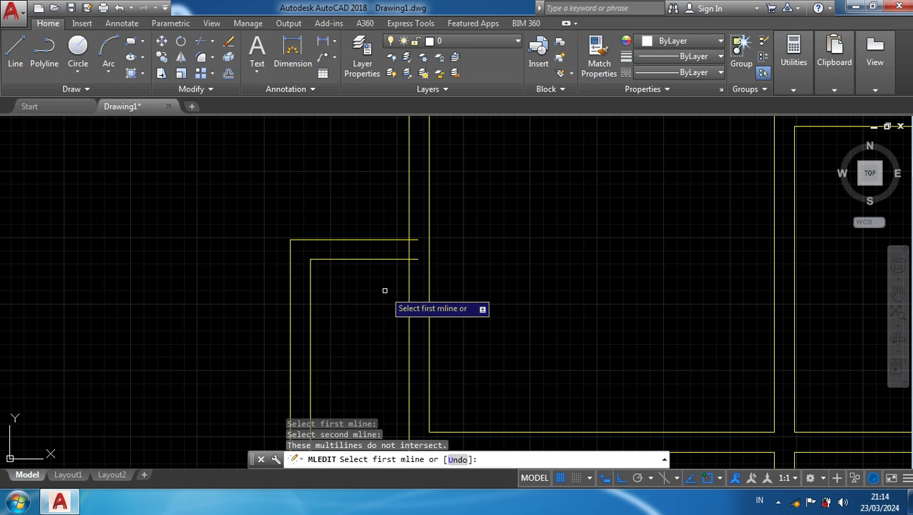
Open the tee by picking the short horizontal end first and the long vertical segment second, and end the edit
click(387, 240)
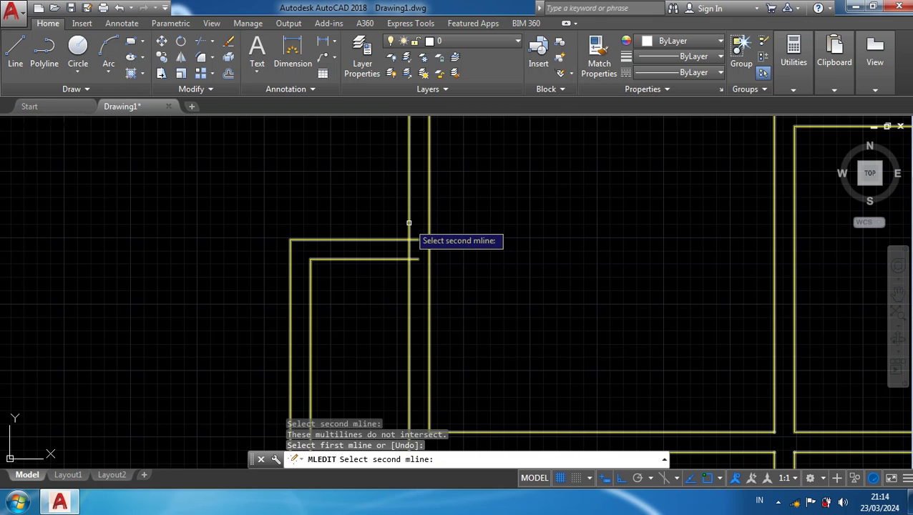
click(409, 222)
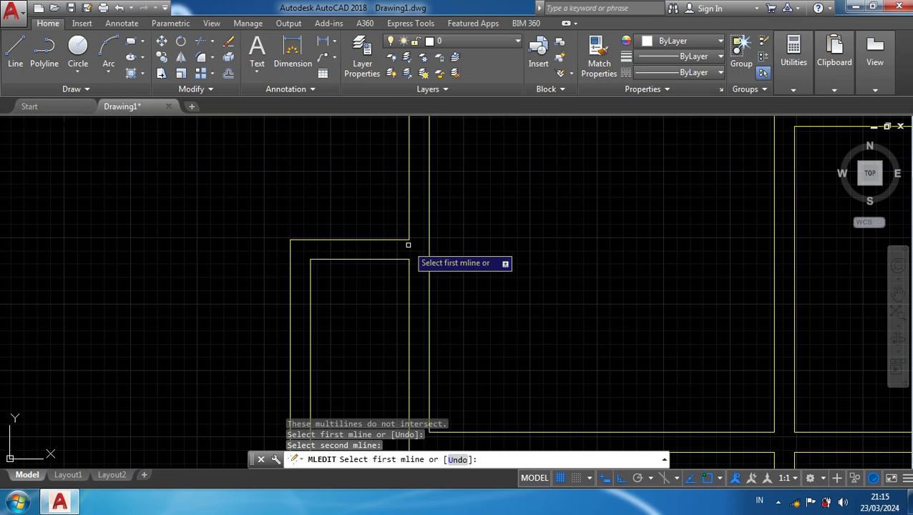
scroll(405, 266, down, 3)
scroll(407, 268, up, 1)
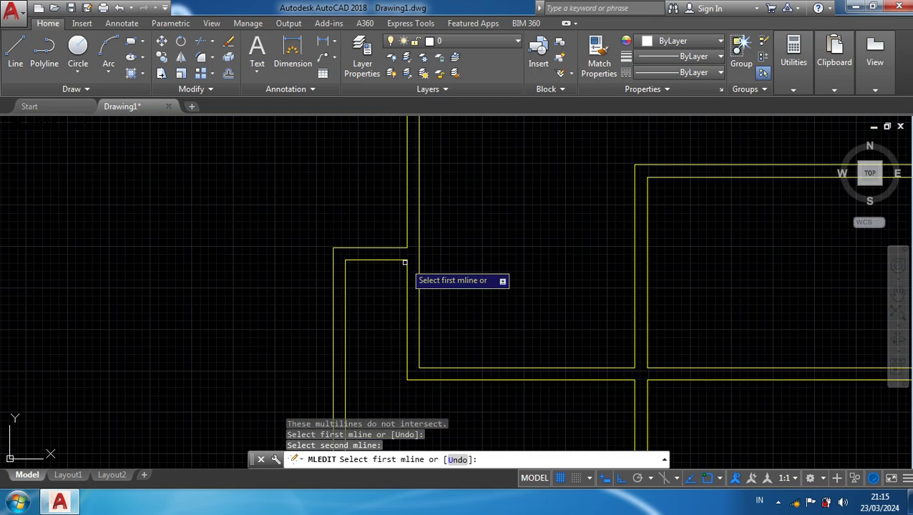
scroll(472, 241, down, 2)
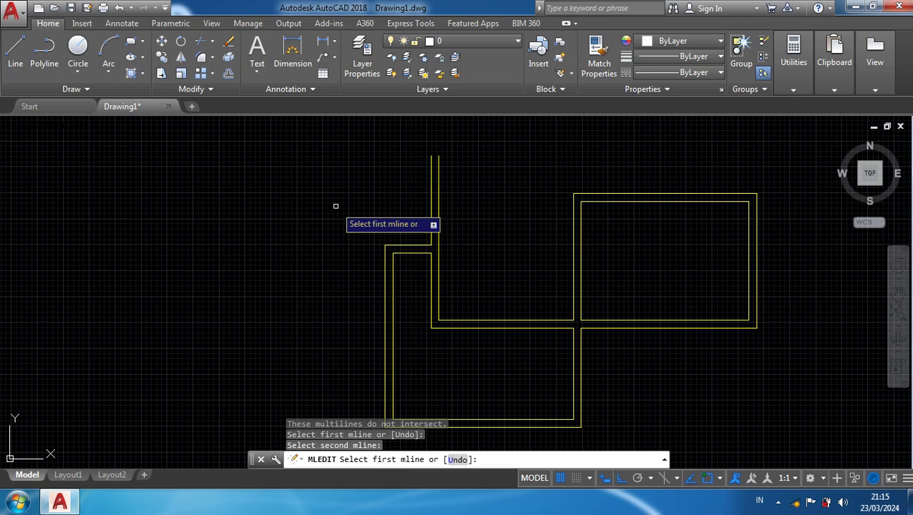
key(Escape)
Draw a rectangle 600 wide and 1000 high in the empty area beside the existing multilines
scroll(341, 204, down, 4)
middle_drag(336, 214, 489, 204)
scroll(361, 193, up, 2)
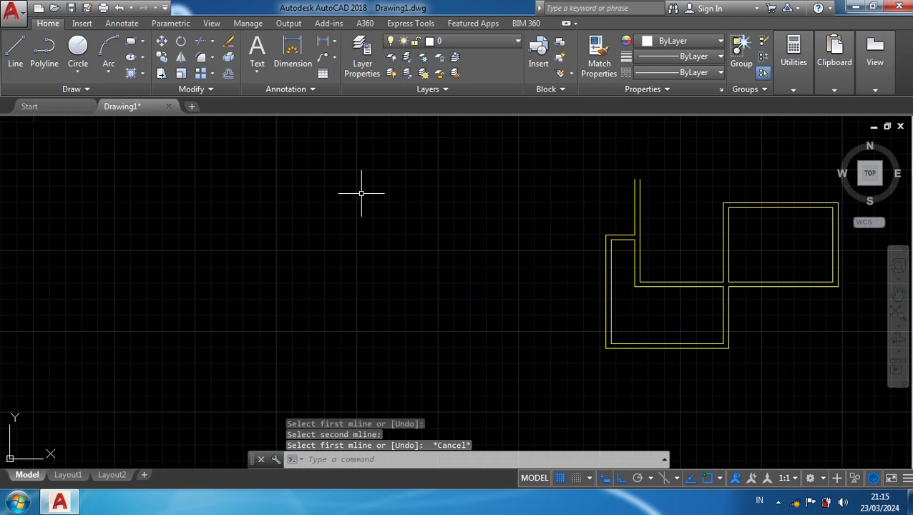
middle_drag(405, 195, 354, 243)
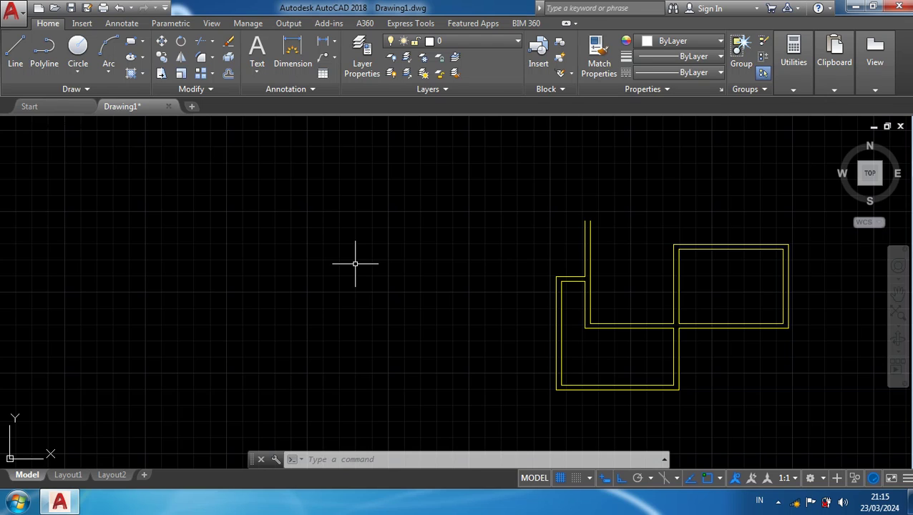
text(rec)
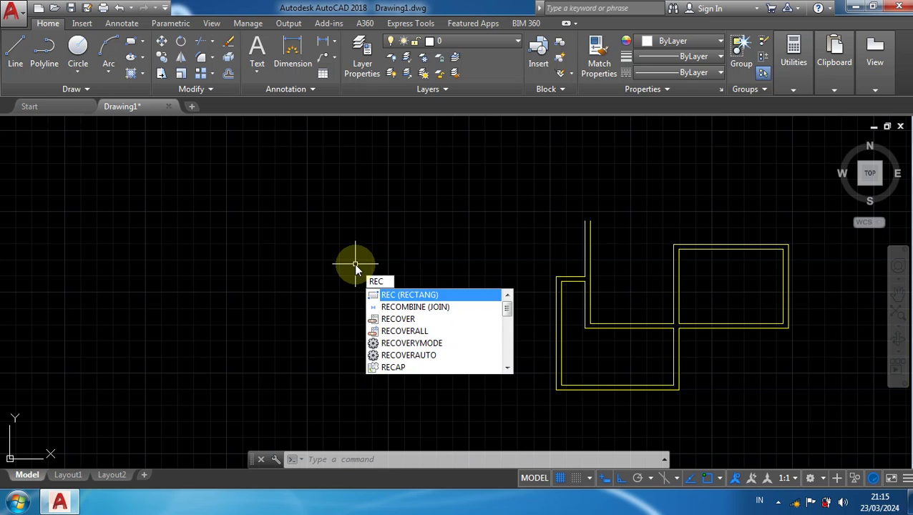
key(Return)
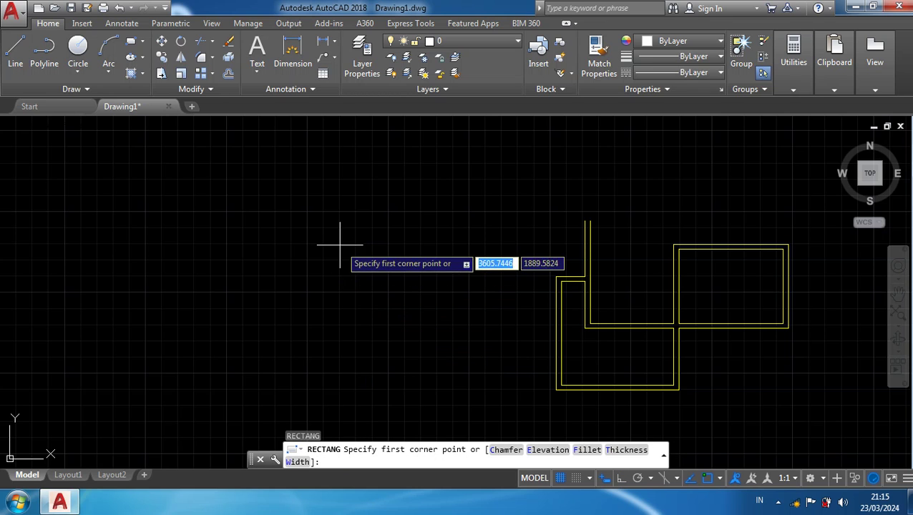
click(270, 229)
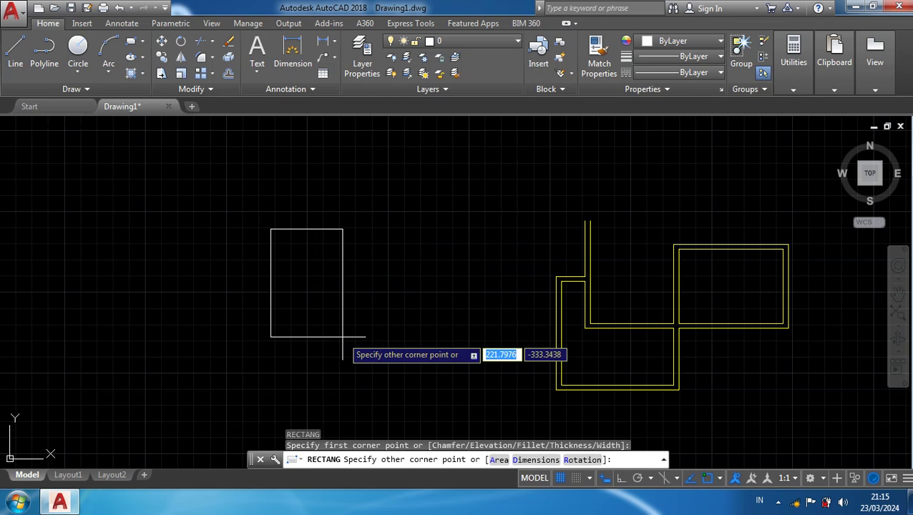
text(600)
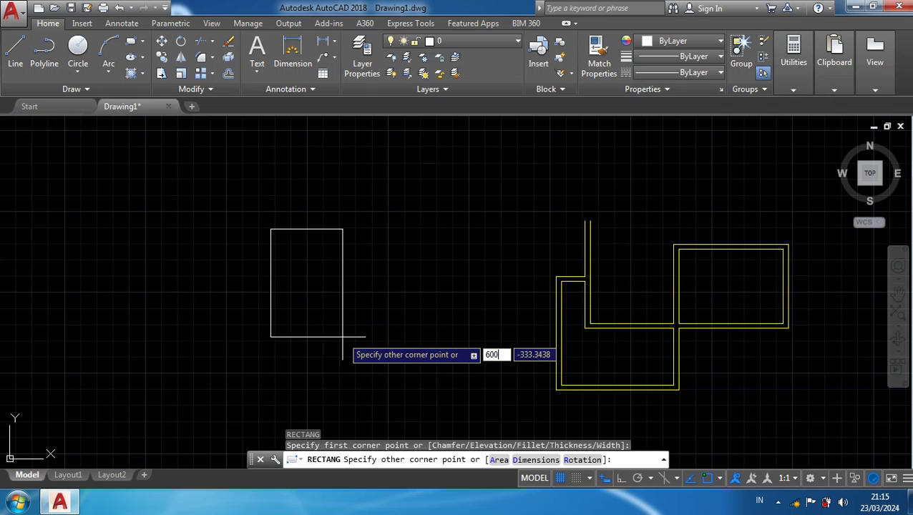
key(Tab)
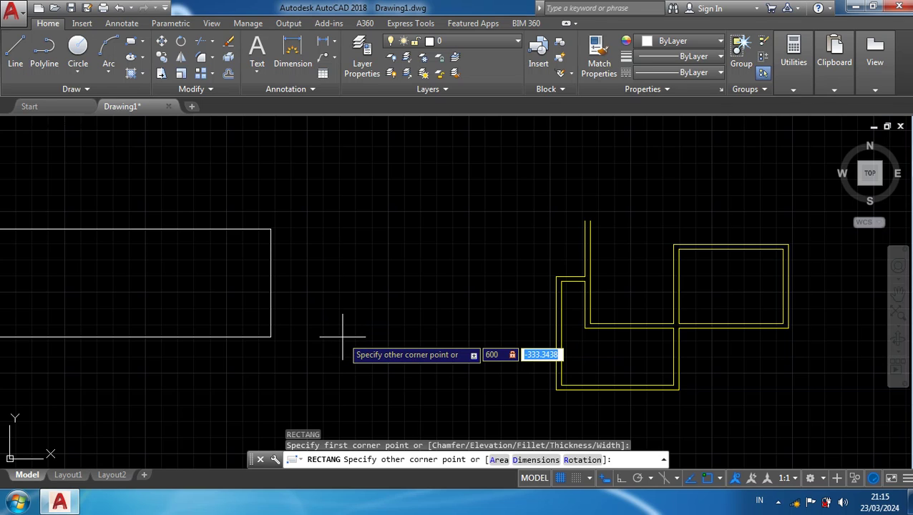
text(1000)
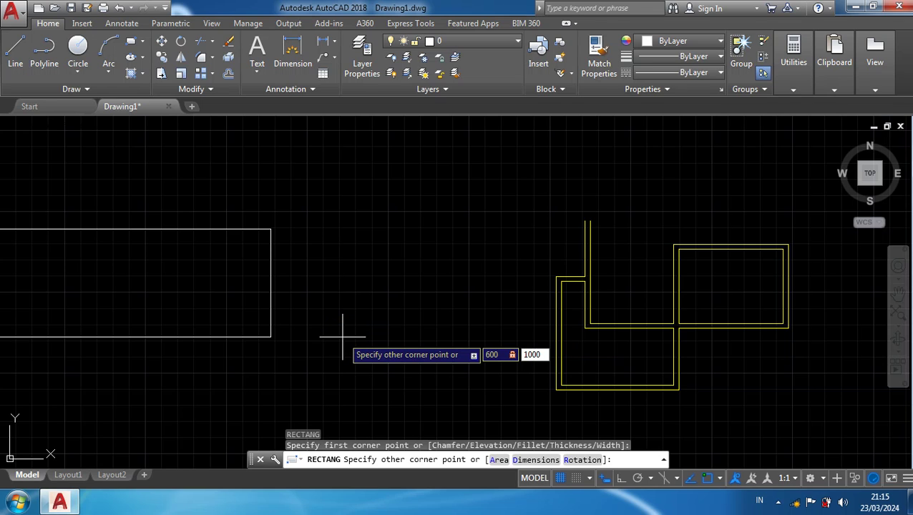
key(Return)
scroll(379, 270, down, 2)
middle_drag(383, 300, 405, 391)
middle_drag(481, 257, 505, 198)
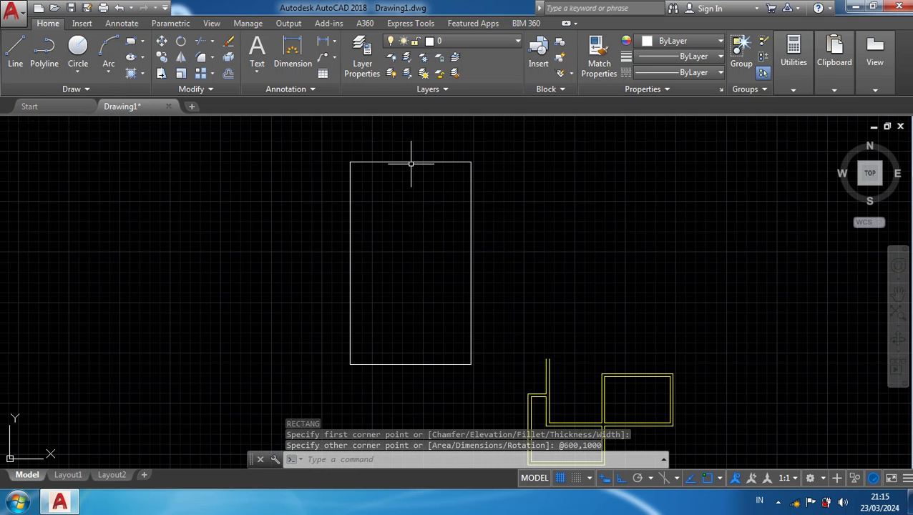
Start a multiline at the rectangle's upper-left corner and trace its upper edge and right edge, snapping to the corners
middle_drag(414, 184, 418, 216)
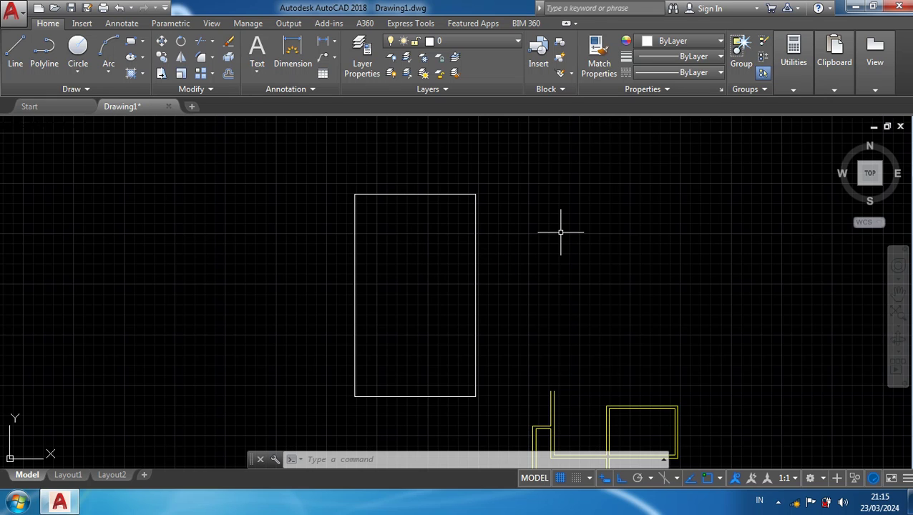
text(ml)
key(Return)
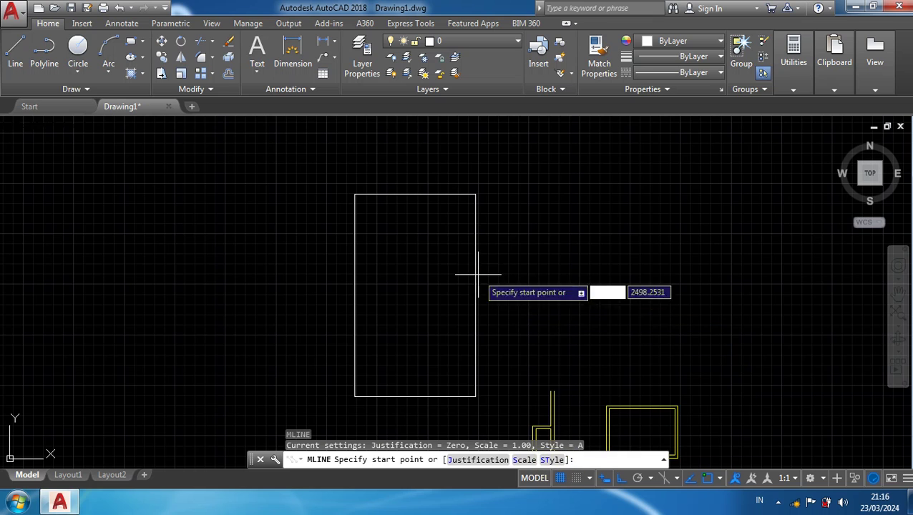
click(353, 194)
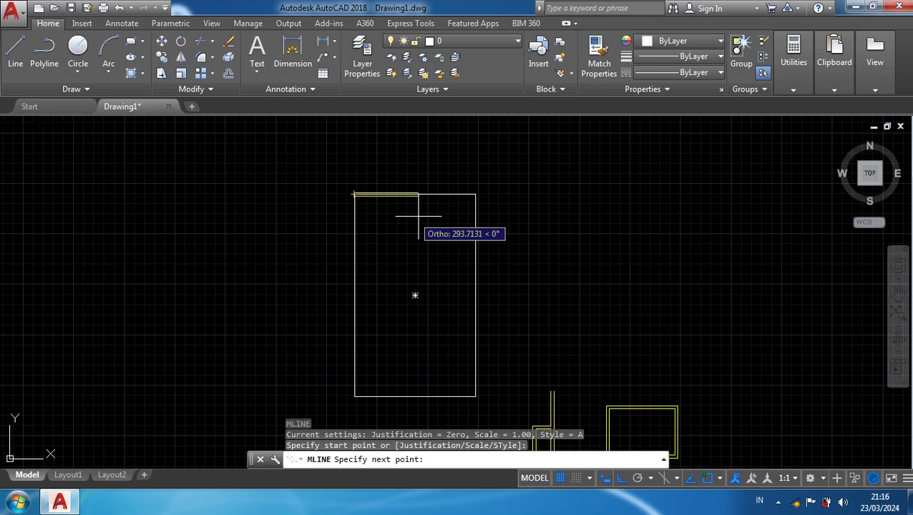
scroll(465, 192, up, 2)
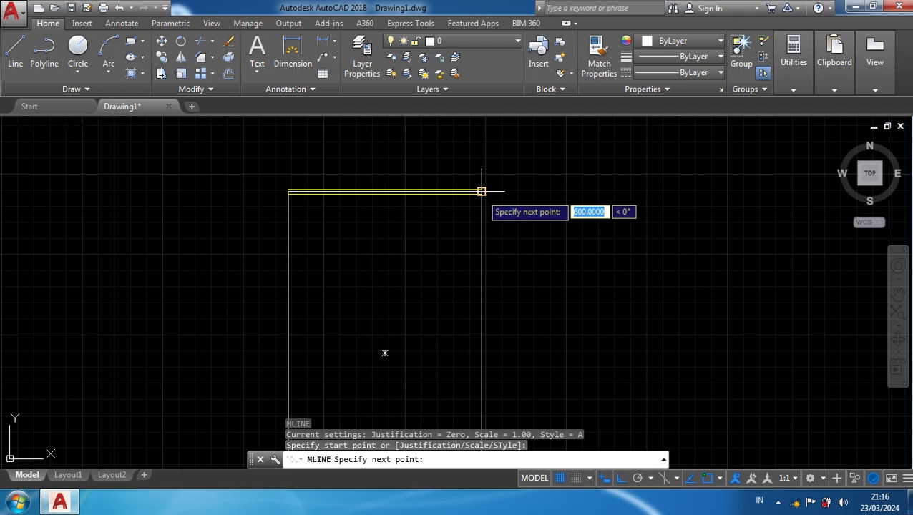
click(481, 191)
scroll(461, 357, down, 3)
middle_drag(461, 360, 501, 154)
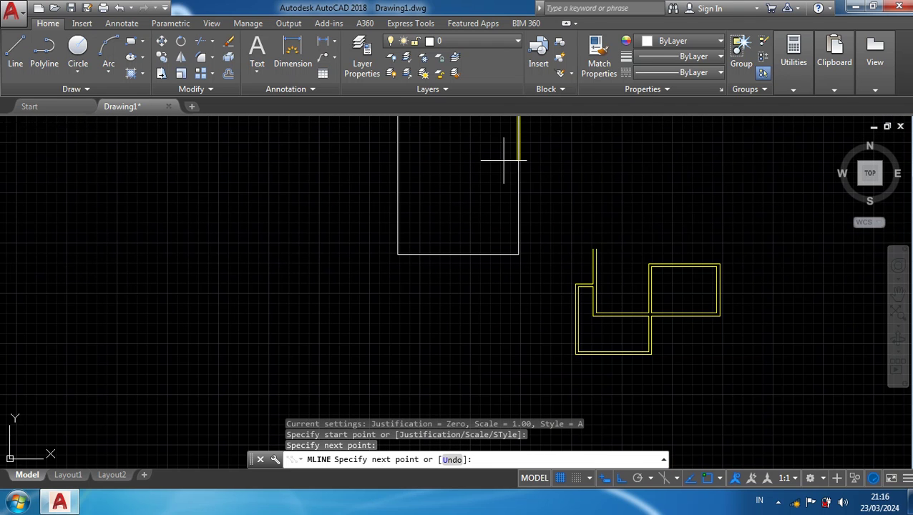
scroll(528, 245, up, 5)
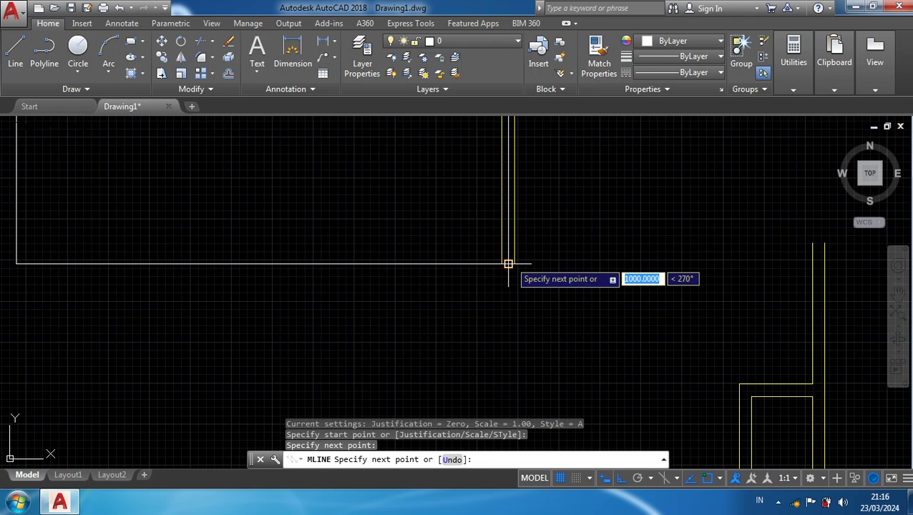
click(508, 264)
Continue the multiline along the rectangle's lower and left edges back to its start point, without the Close option, and end it
scroll(398, 360, down, 3)
scroll(296, 372, up, 4)
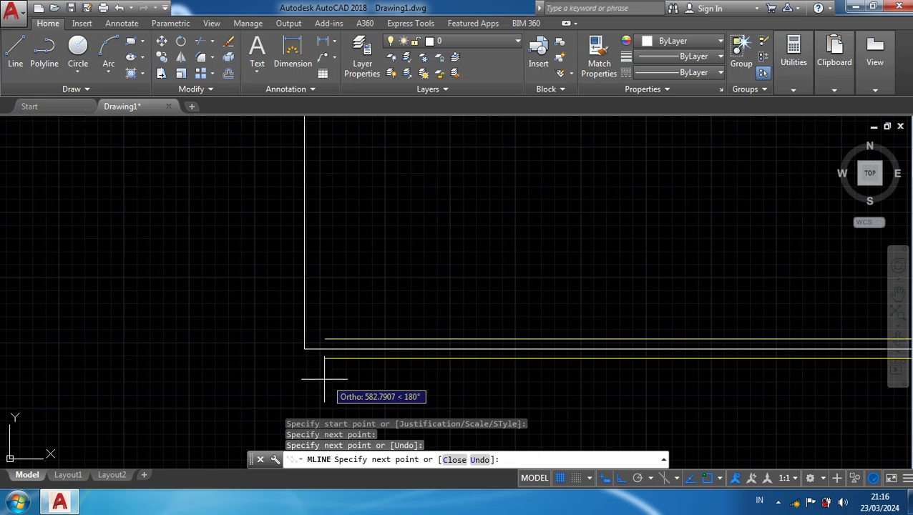
click(302, 349)
scroll(332, 255, down, 3)
scroll(349, 369, up, 5)
middle_drag(343, 362, 349, 370)
scroll(349, 370, down, 3)
scroll(333, 173, up, 5)
middle_drag(334, 173, 362, 342)
scroll(331, 263, up, 3)
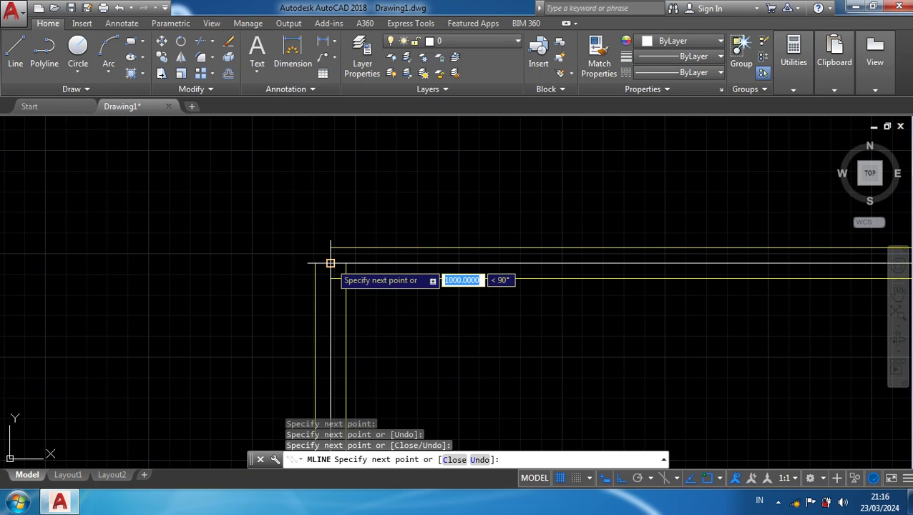
scroll(248, 228, down, 3)
scroll(239, 230, down, 2)
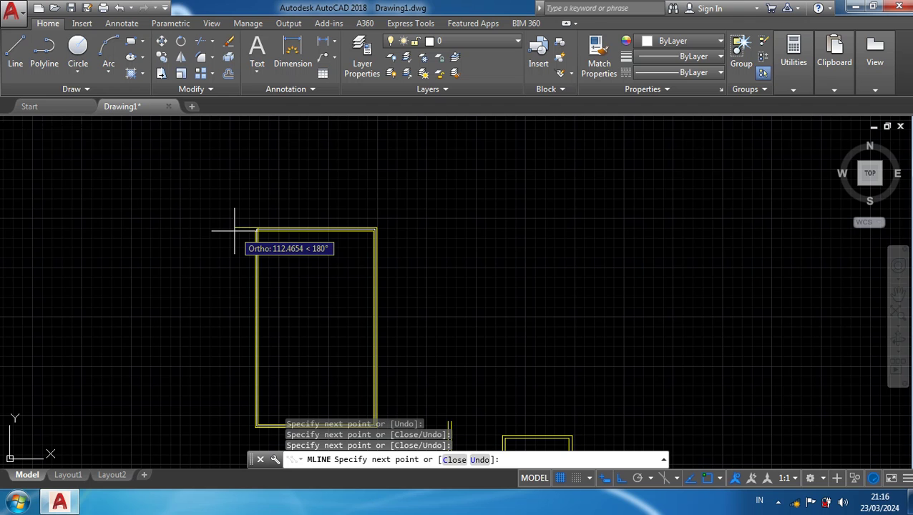
key(Return)
Examine the corners of the multiline traced around the rectangle, including where its start and end meet
middle_drag(287, 295, 362, 257)
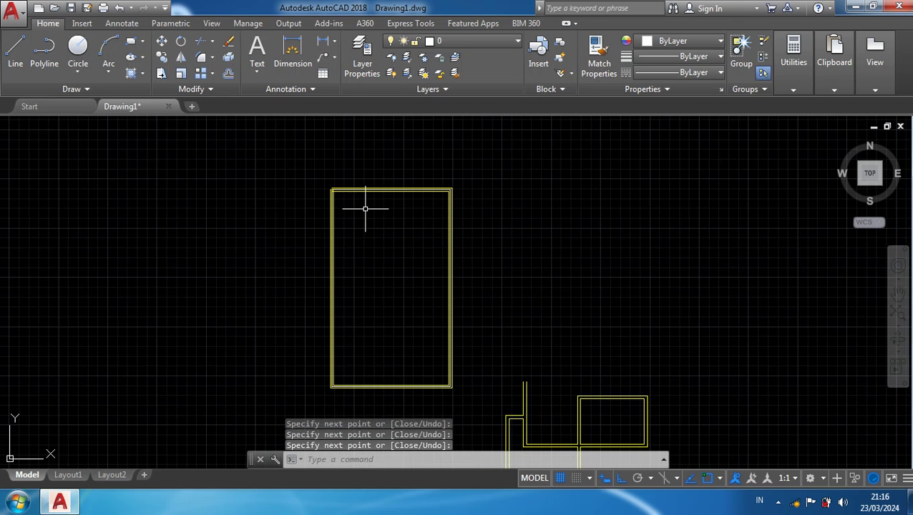
scroll(363, 206, up, 2)
scroll(324, 196, up, 2)
scroll(599, 172, up, 3)
scroll(555, 308, down, 2)
middle_drag(531, 356, 531, 129)
scroll(551, 222, down, 2)
scroll(548, 315, up, 4)
middle_drag(342, 193, 421, 306)
scroll(379, 237, down, 3)
middle_drag(379, 236, 467, 372)
middle_drag(398, 154, 436, 256)
scroll(436, 255, up, 3)
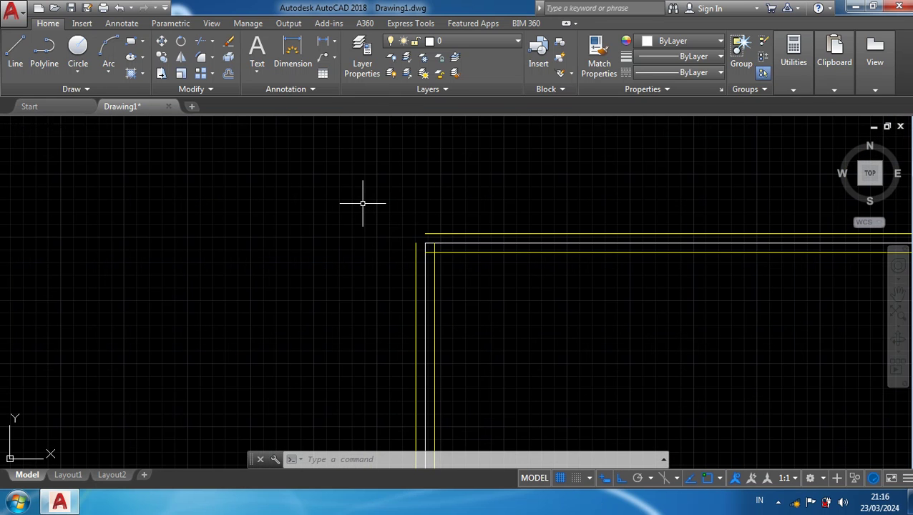
Apply the Corner Joint multiline edit at the rectangle's upper-left corner, picking the vertical segment and then the horizontal one
text(MLE)
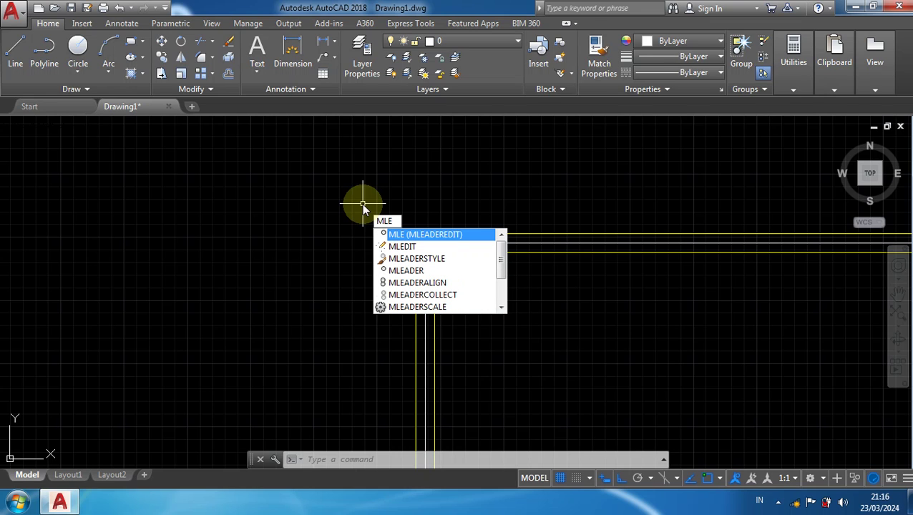
text(DIT)
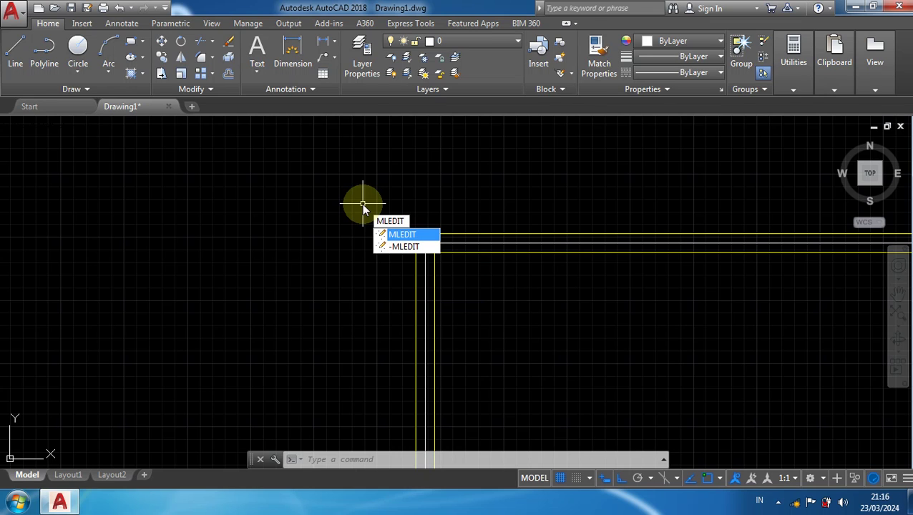
key(Return)
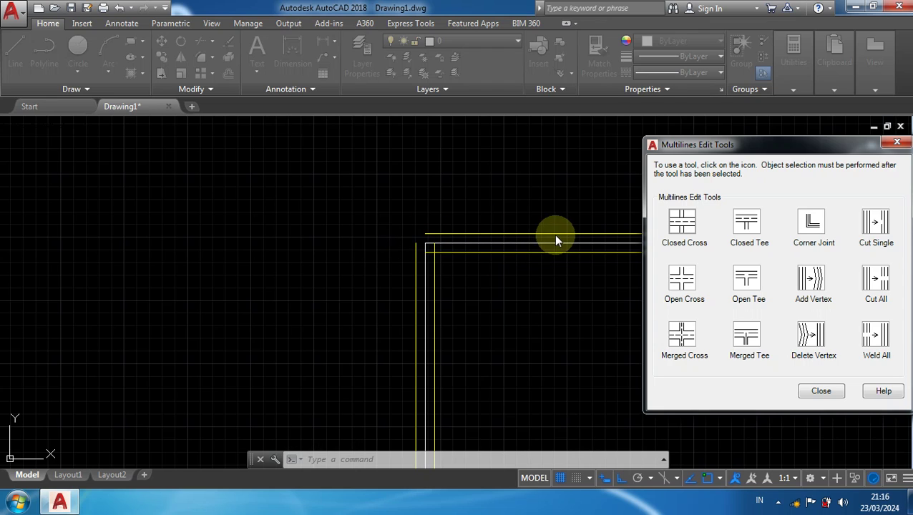
click(814, 225)
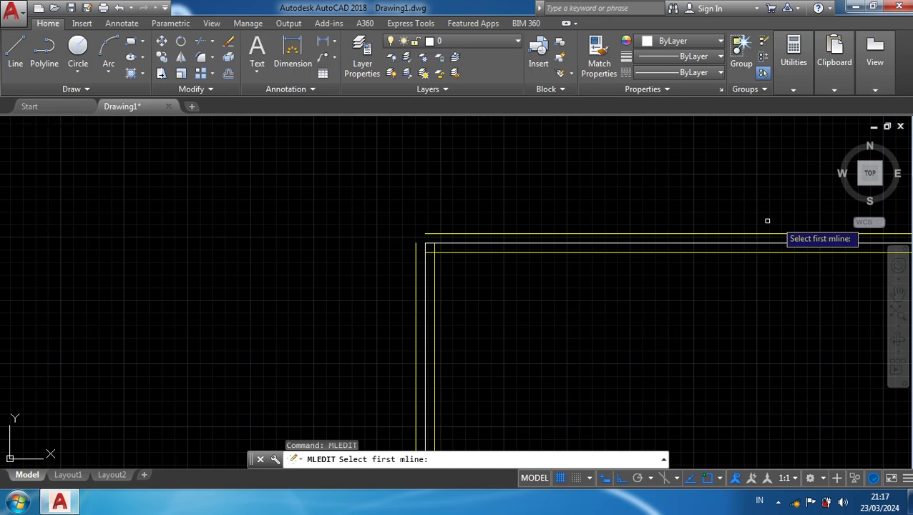
click(412, 252)
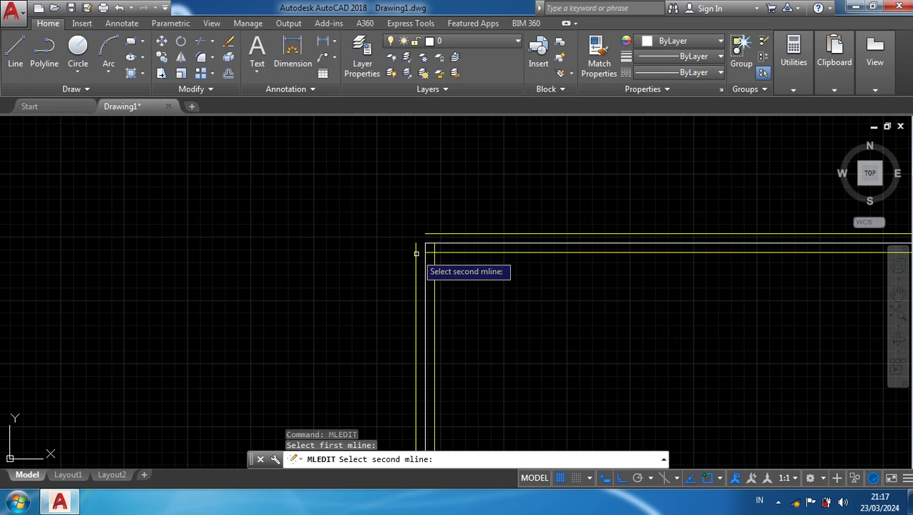
click(439, 234)
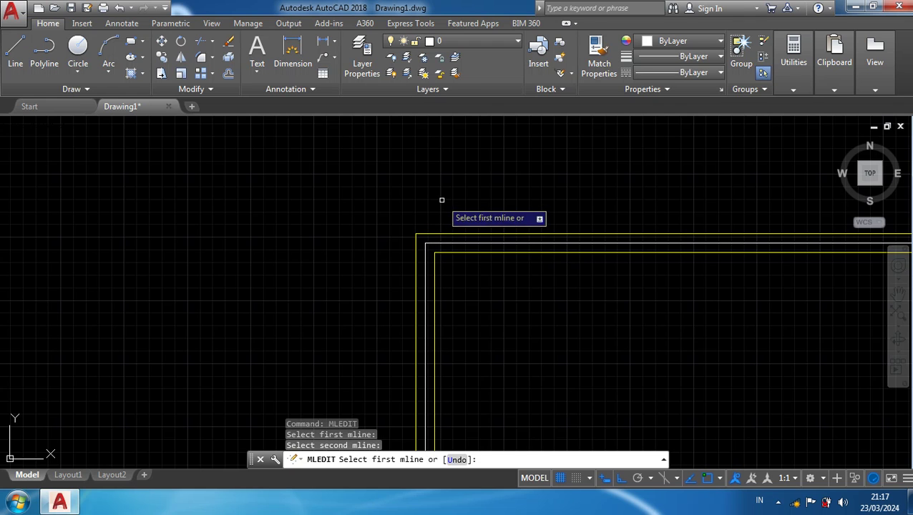
scroll(447, 277, down, 4)
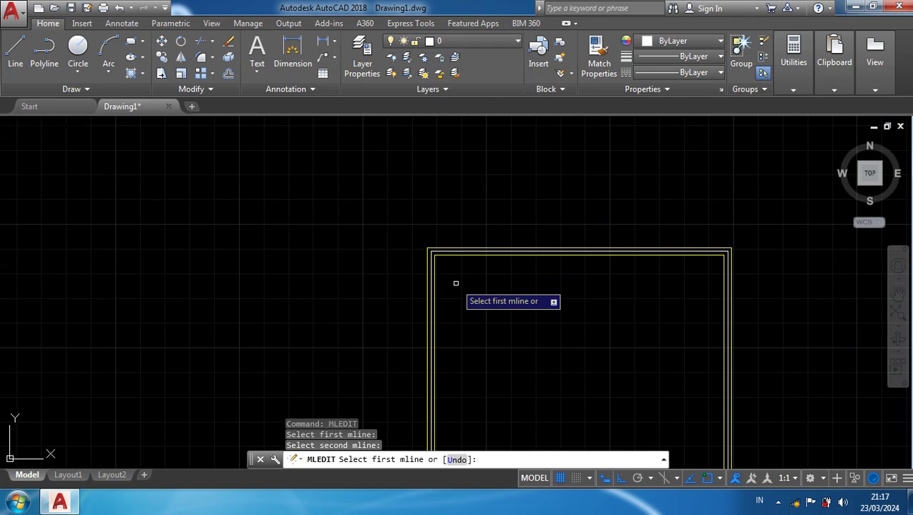
scroll(469, 308, down, 4)
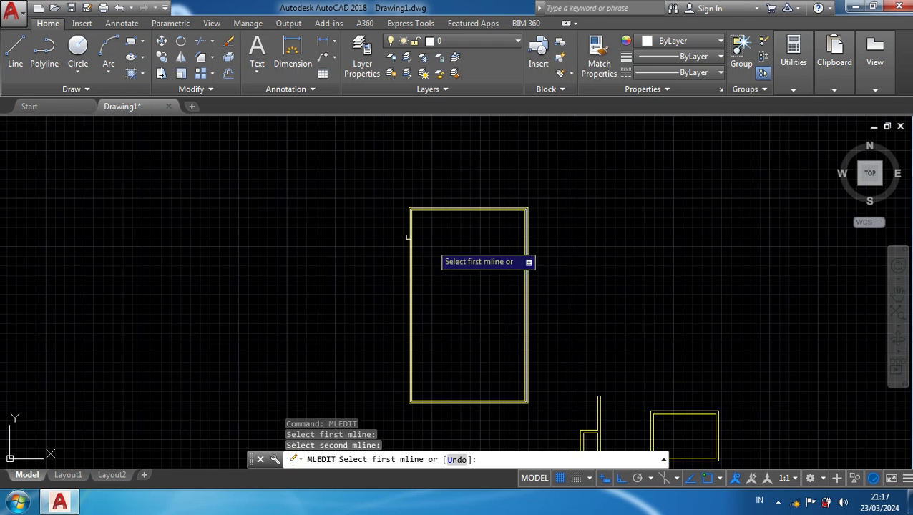
key(Return)
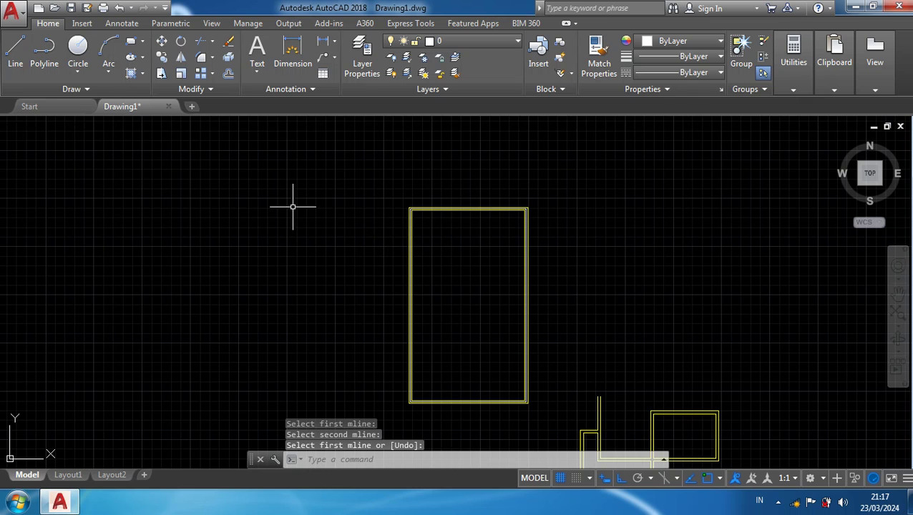
Review the multiline styles A and STANDARD in the Multiline Style dialog, checking whether each can be modified, and close it
mouse_move(346, 310)
middle_down()
mouse_move(368, 291)
mouse_move(376, 262)
middle_up()
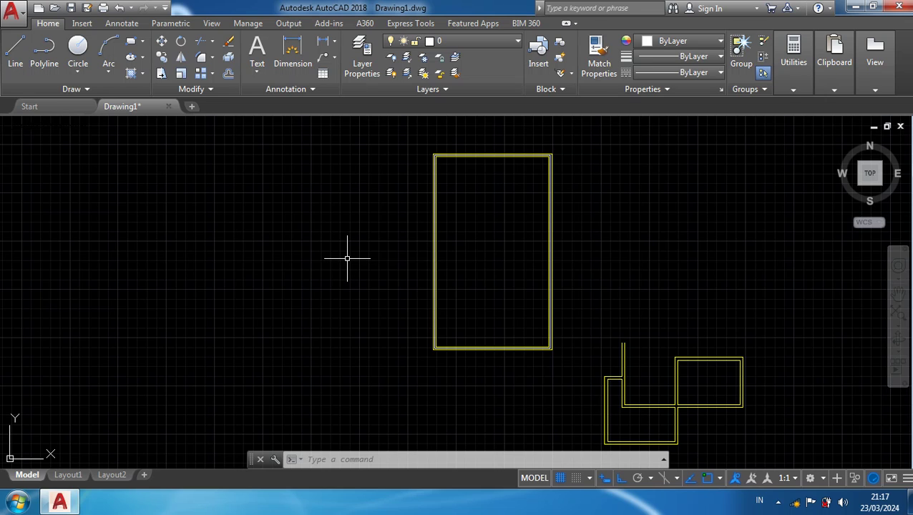
text(MLSTYLE)
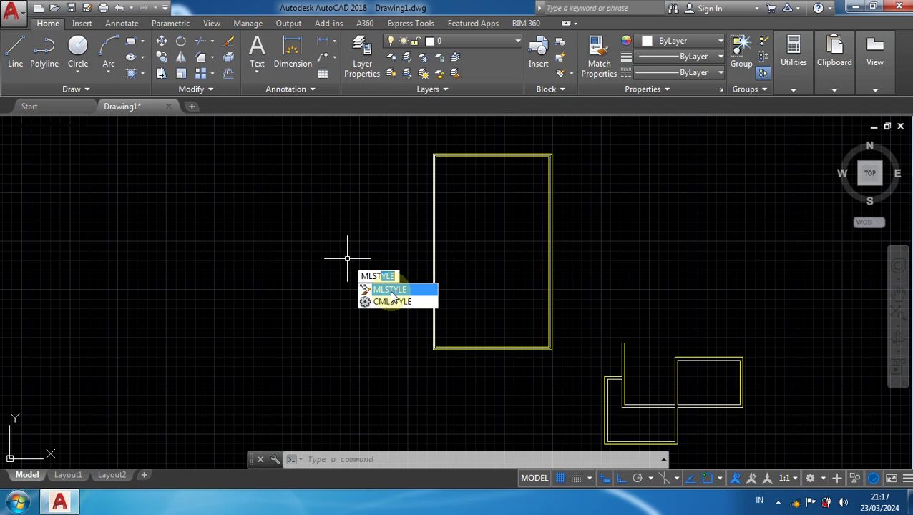
click(391, 296)
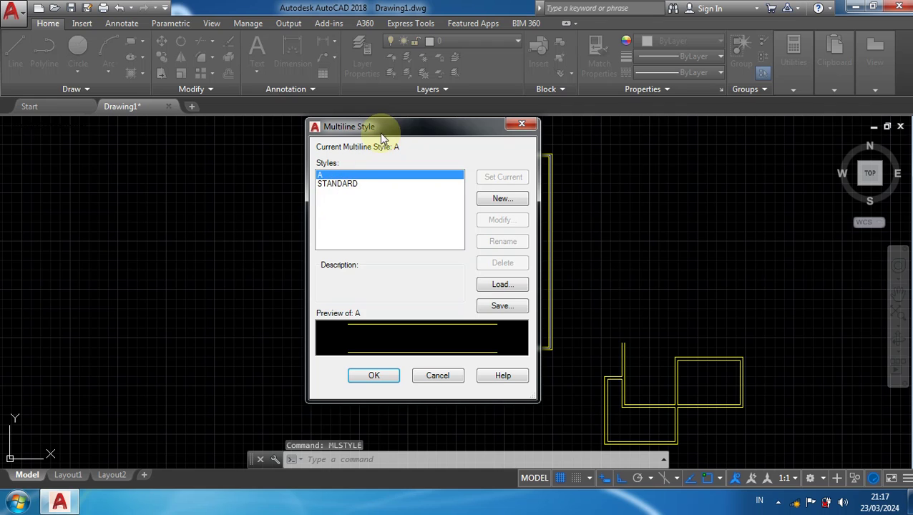
drag(380, 127, 269, 113)
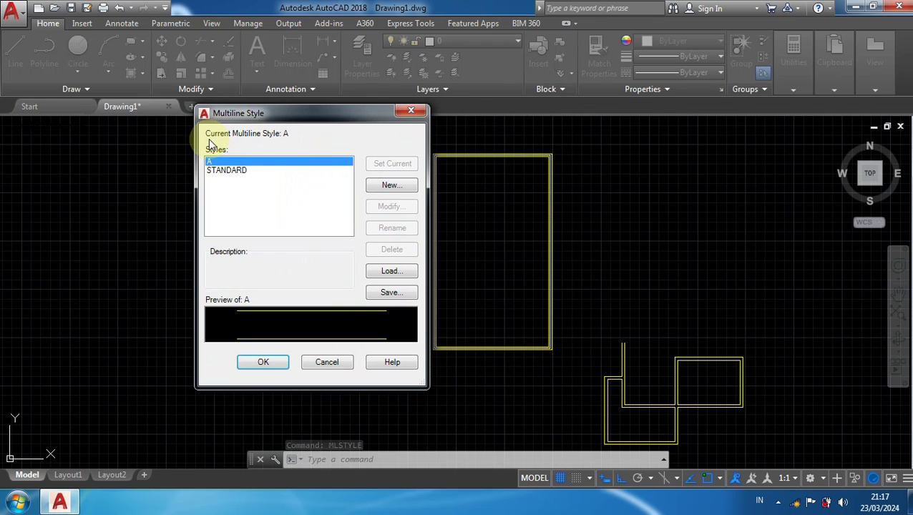
click(236, 172)
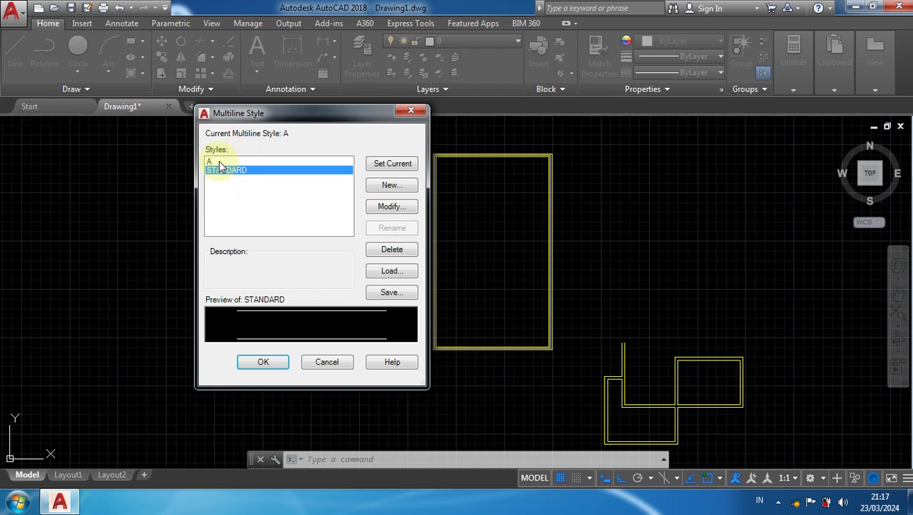
click(213, 161)
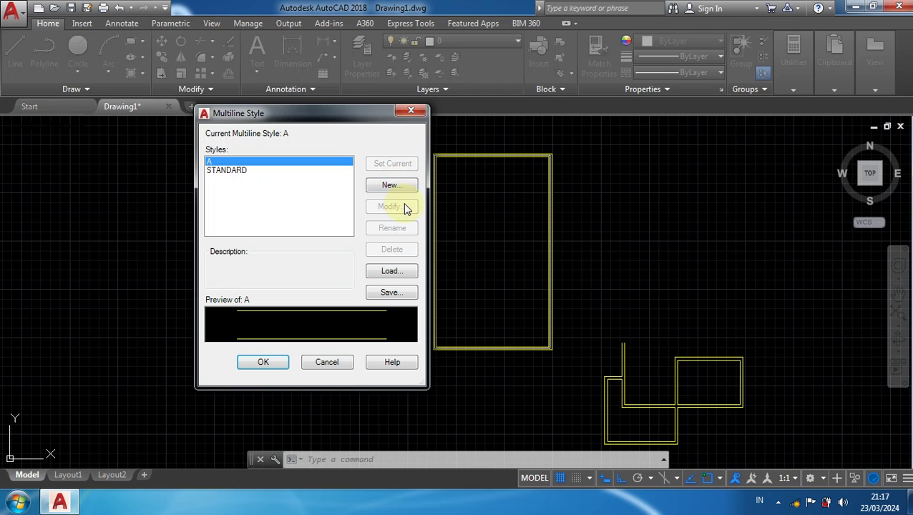
click(412, 112)
Erase all the multilines and the rectangle from the drawing
scroll(654, 263, down, 3)
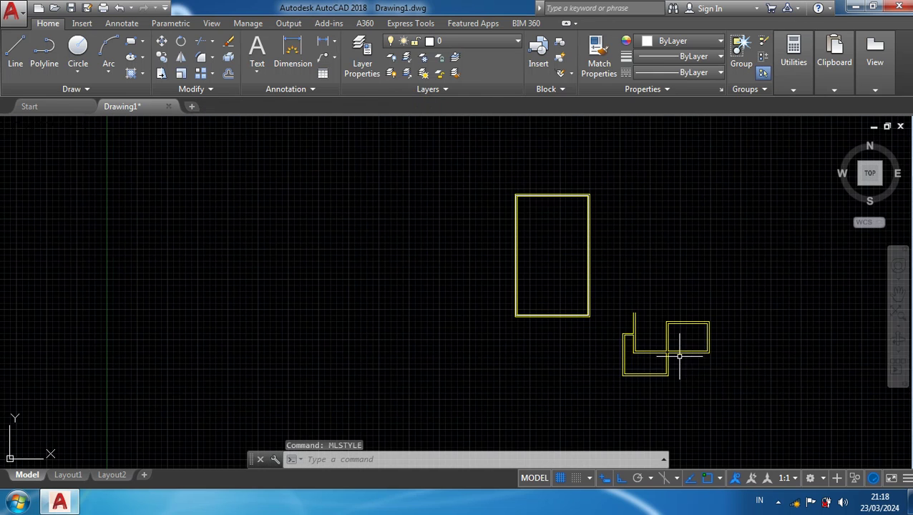
click(734, 414)
click(426, 169)
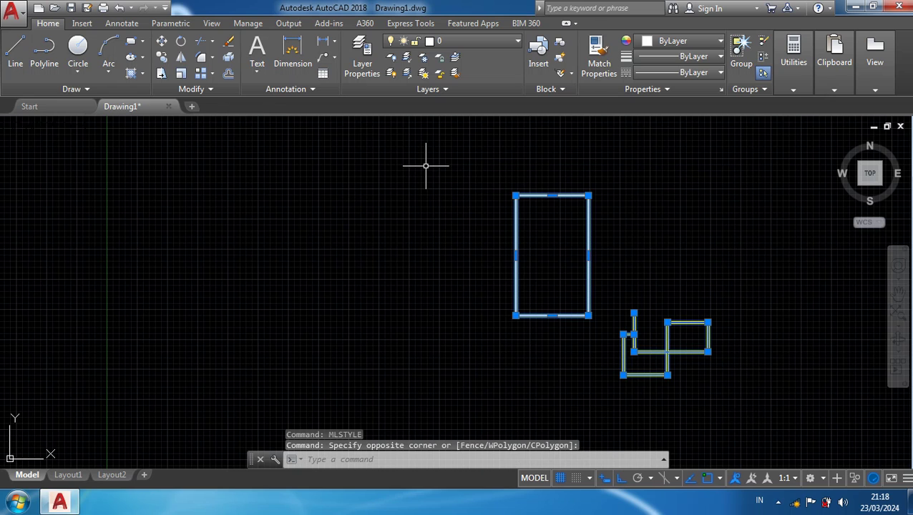
key(Delete)
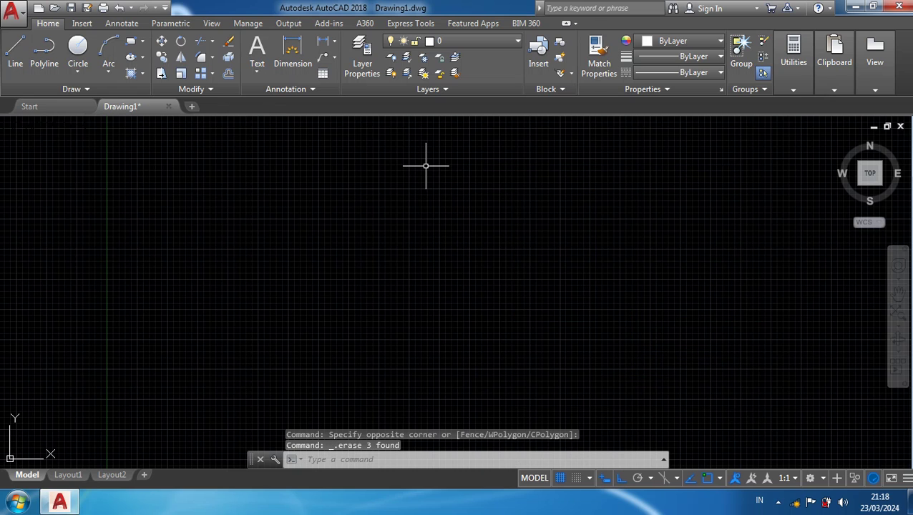
Reopen the multiline styles and review the modification settings of style A without changing them
text(ml)
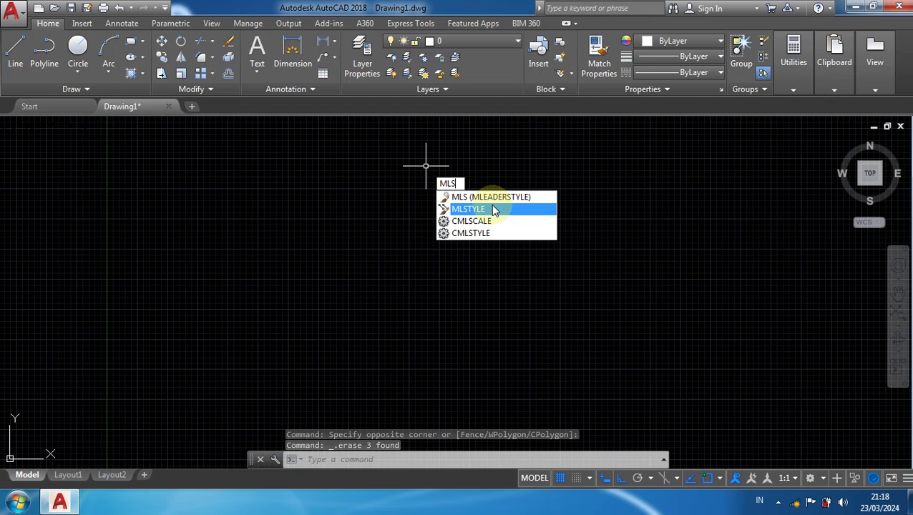
text(s)
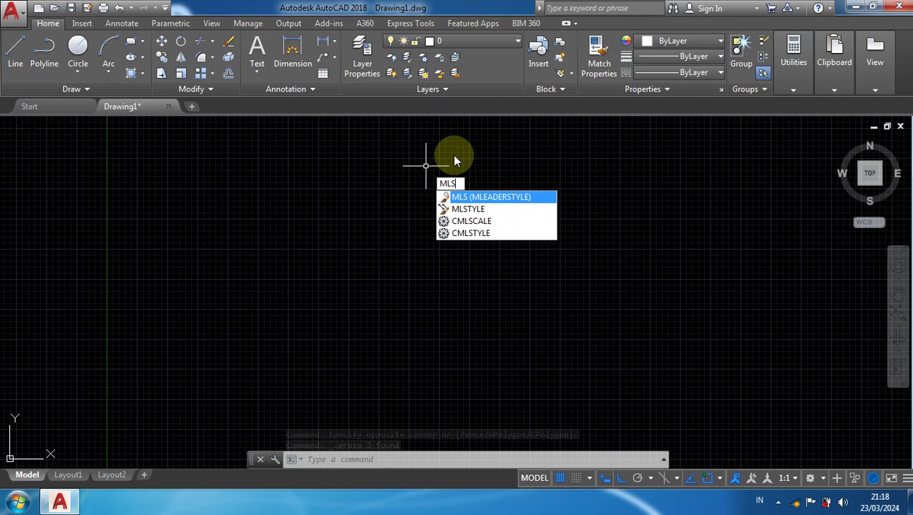
text(y)
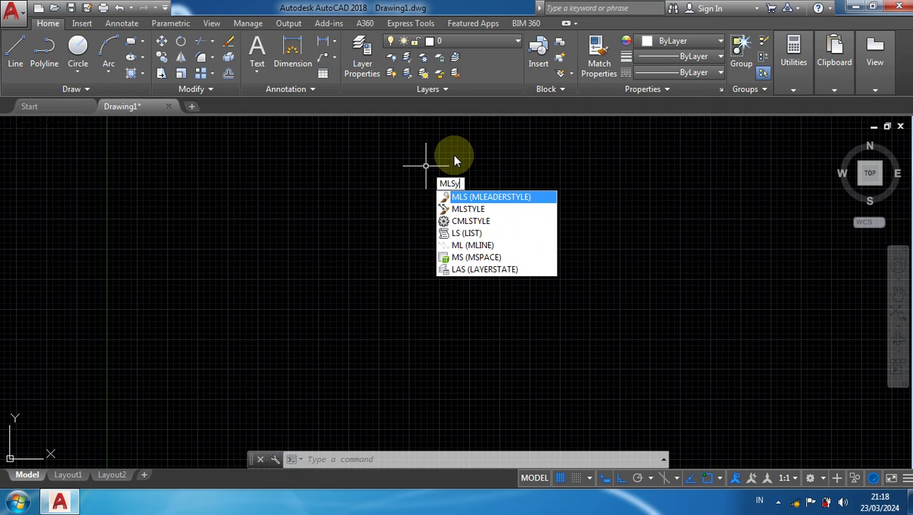
click(474, 209)
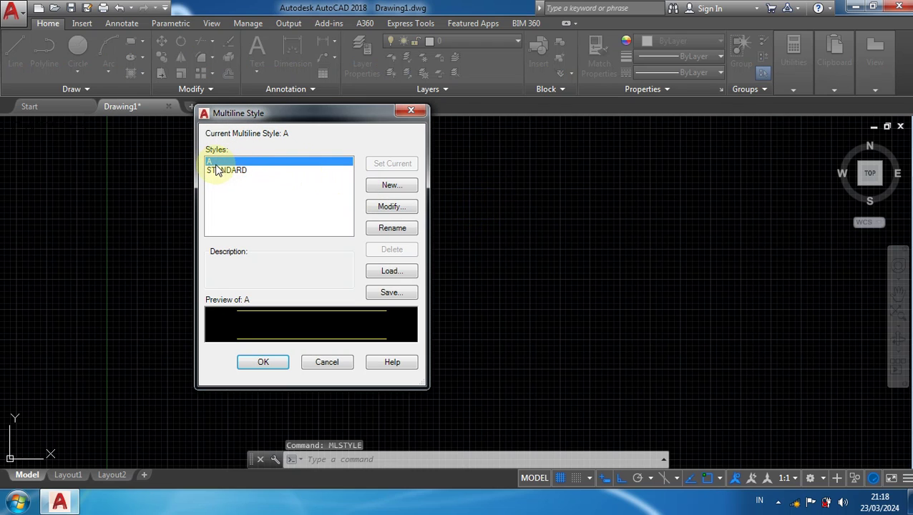
click(374, 206)
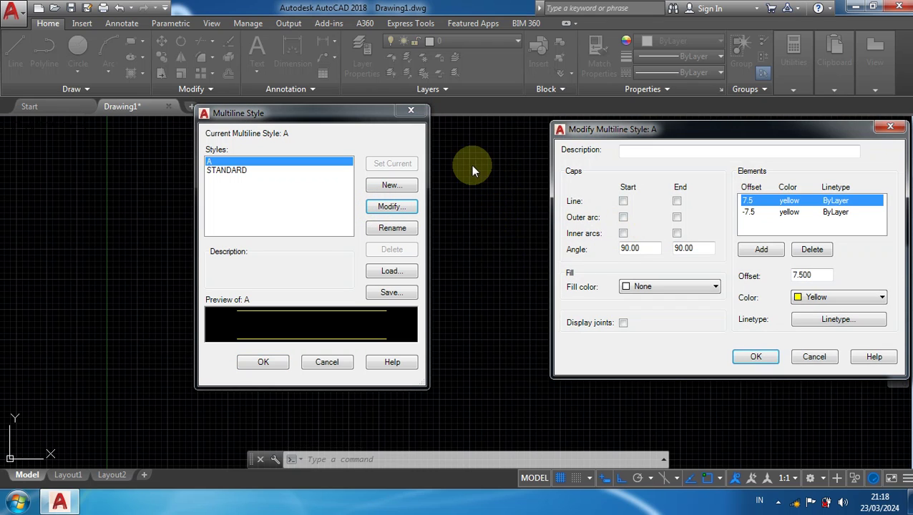
click(890, 128)
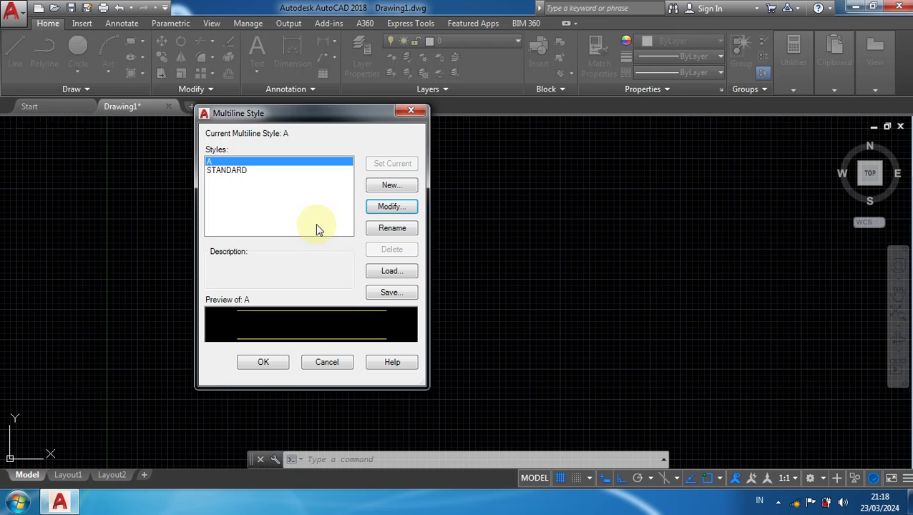
Create a new multiline style named B, starting with style A, and continue to its settings
click(391, 186)
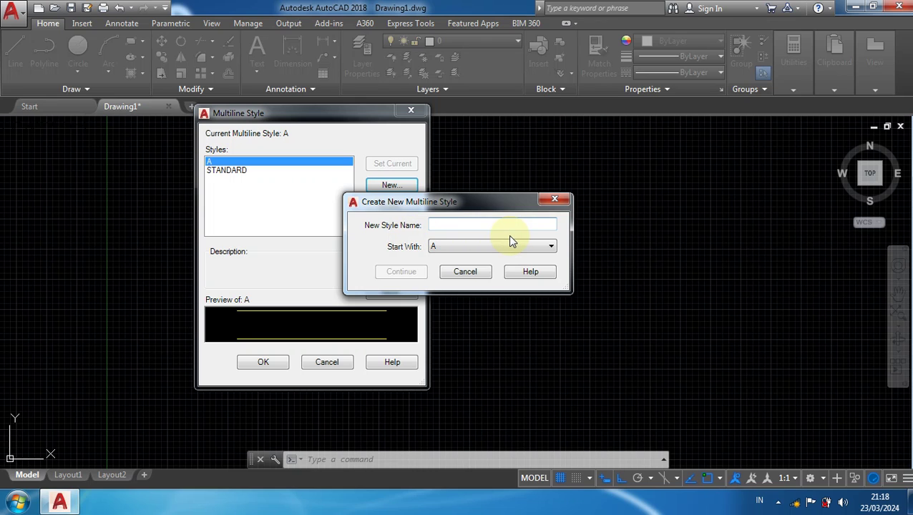
text(B)
click(456, 246)
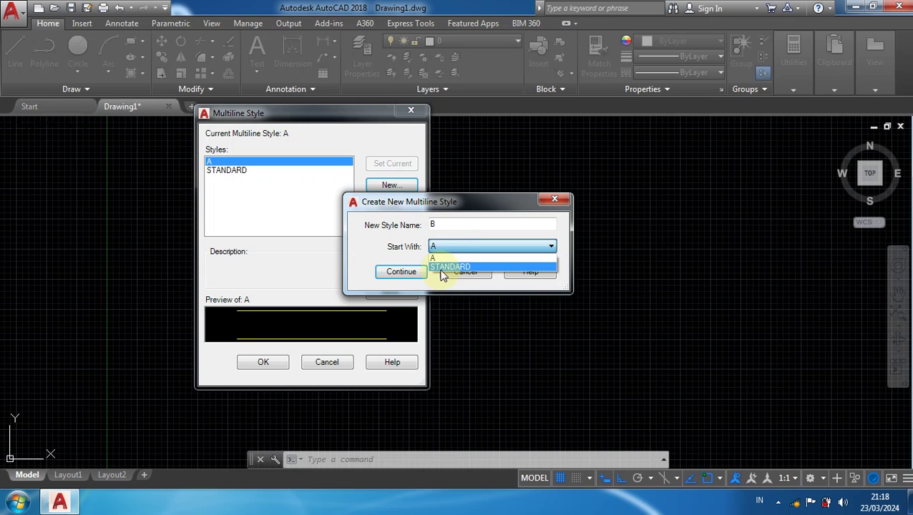
click(442, 258)
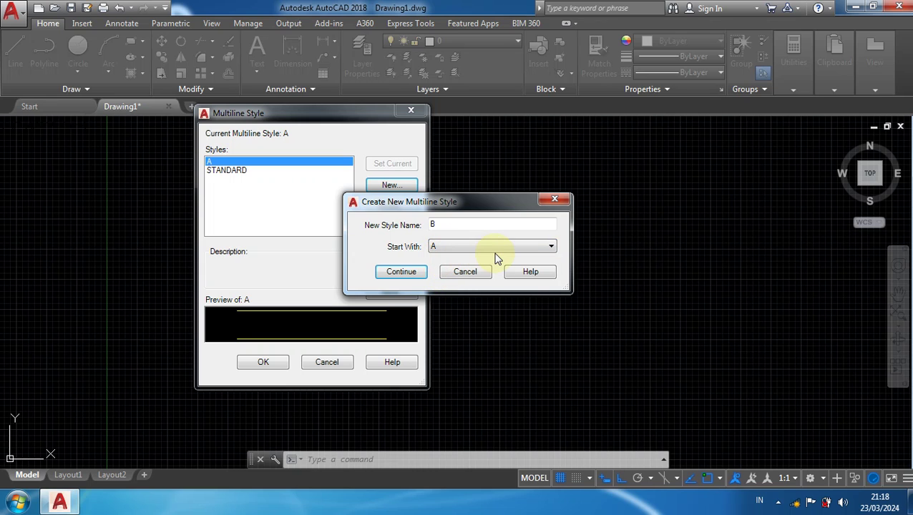
click(402, 272)
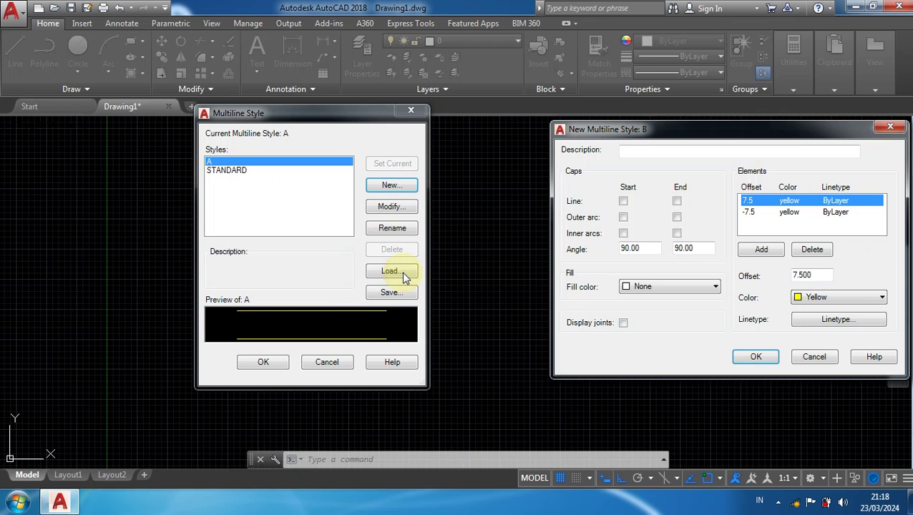
Set the first element of style B to an offset of 5 and the color Green
drag(693, 129, 605, 118)
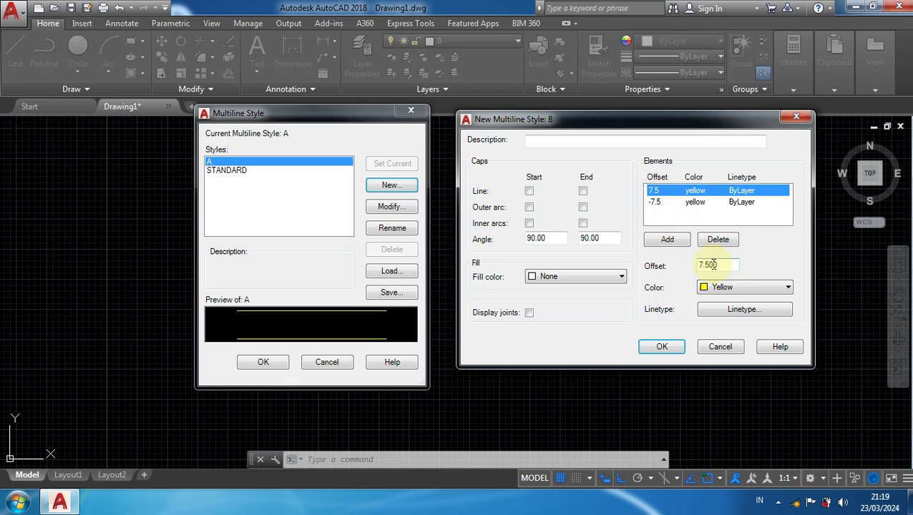
click(666, 202)
click(657, 191)
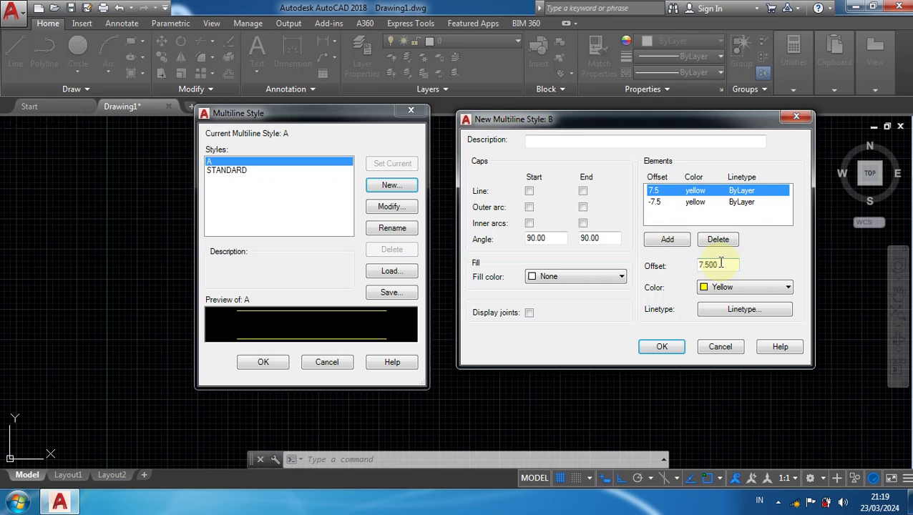
drag(720, 263, 651, 263)
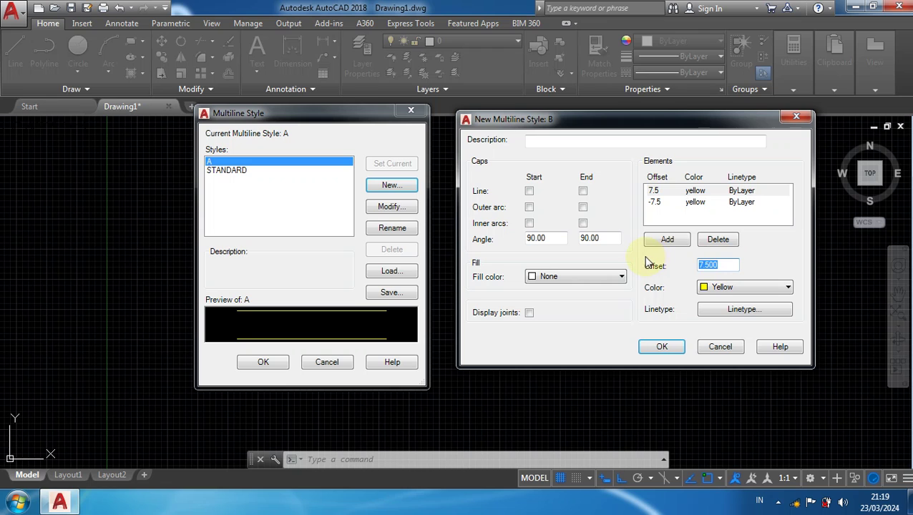
text(5)
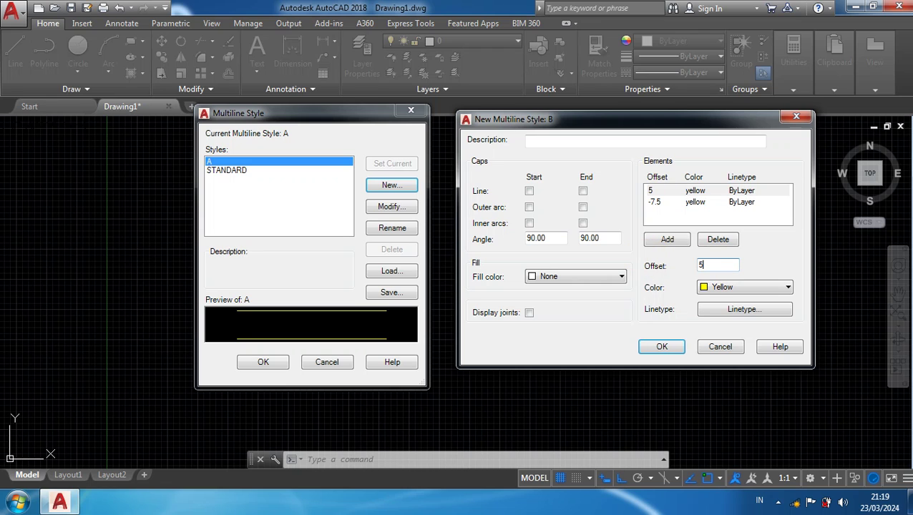
click(727, 290)
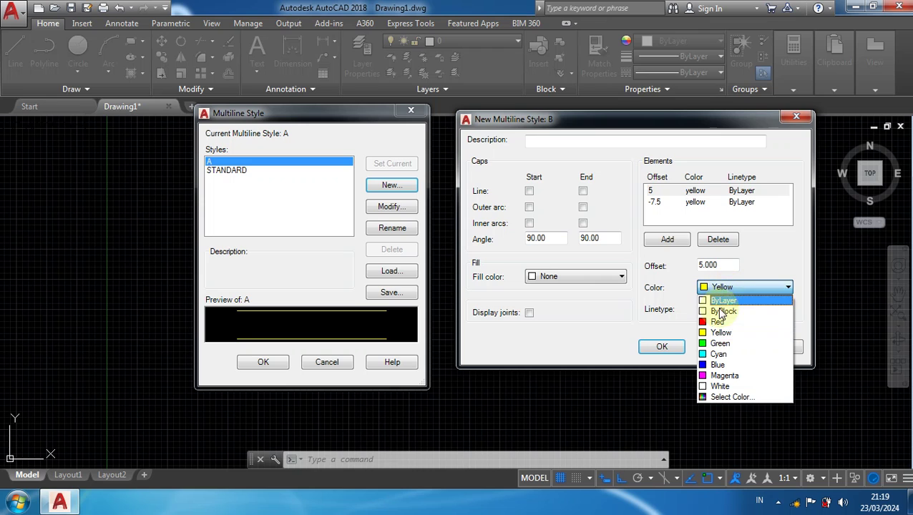
click(721, 346)
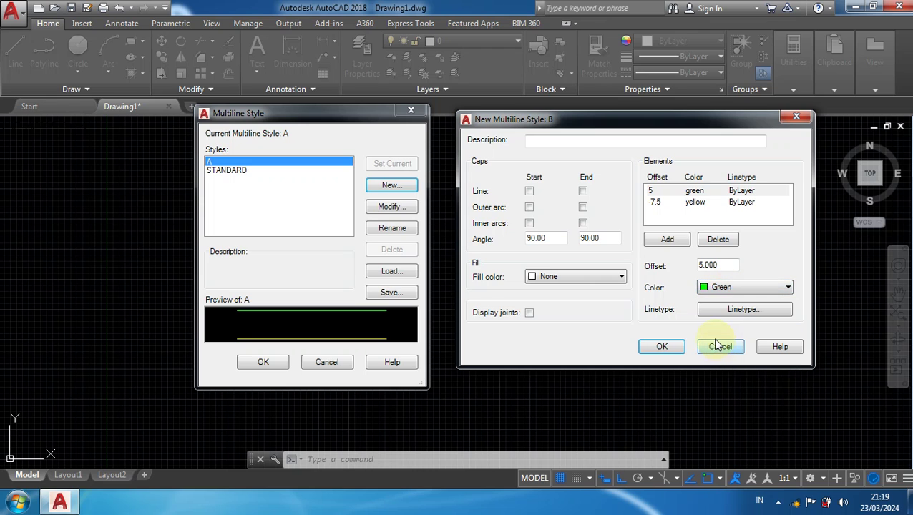
Load the ACAD_ISO03W100 linetype and assign it to the first element of style B
click(727, 316)
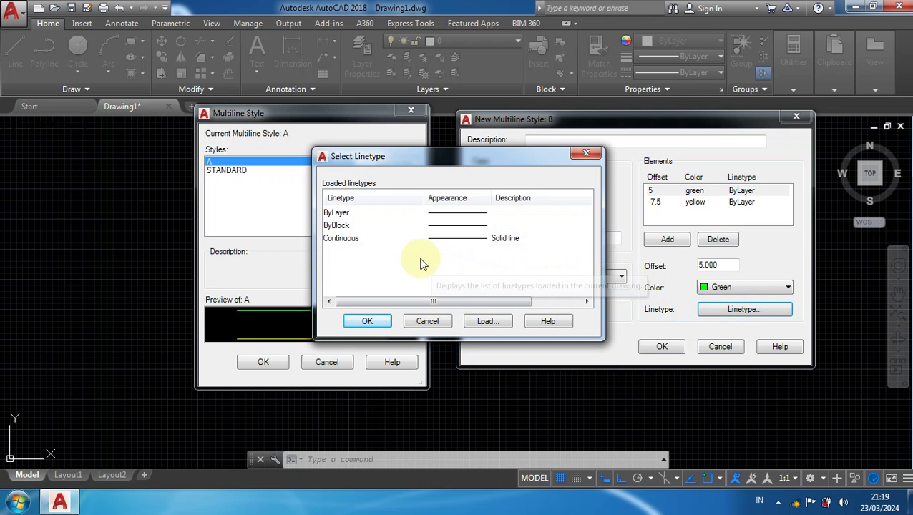
click(494, 326)
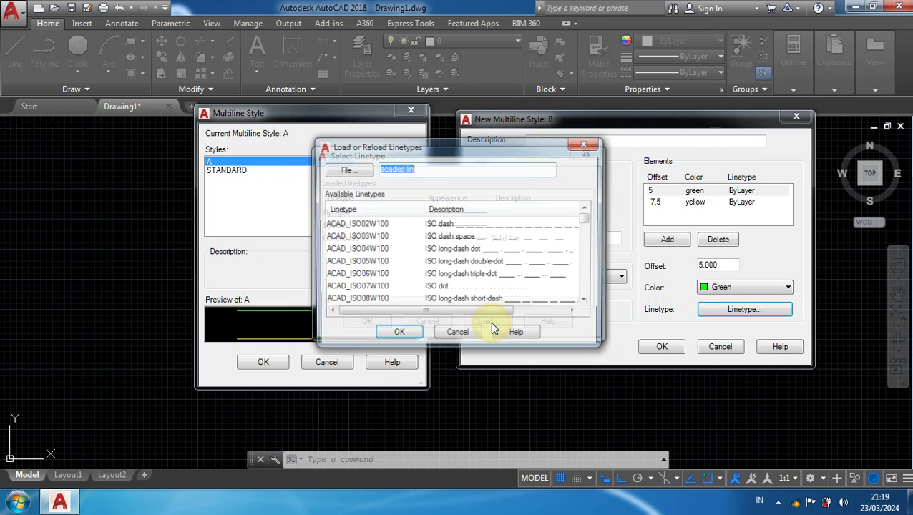
click(432, 238)
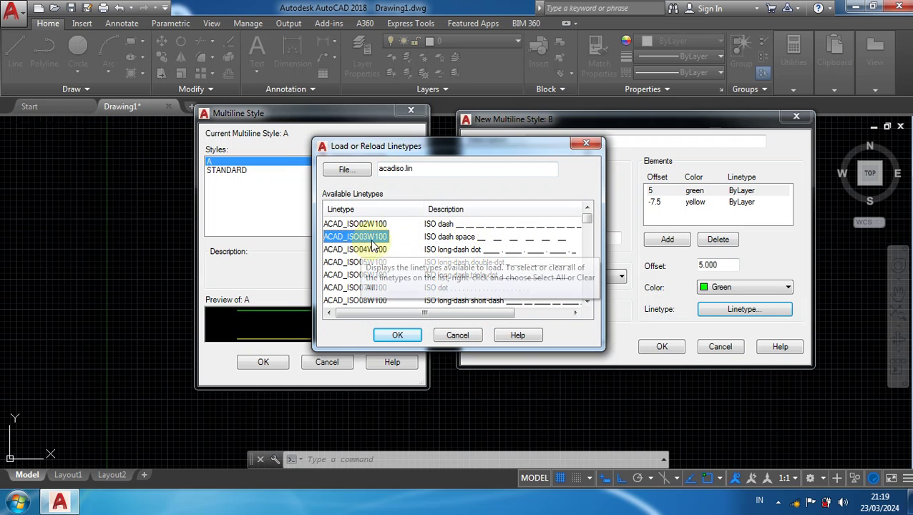
click(409, 336)
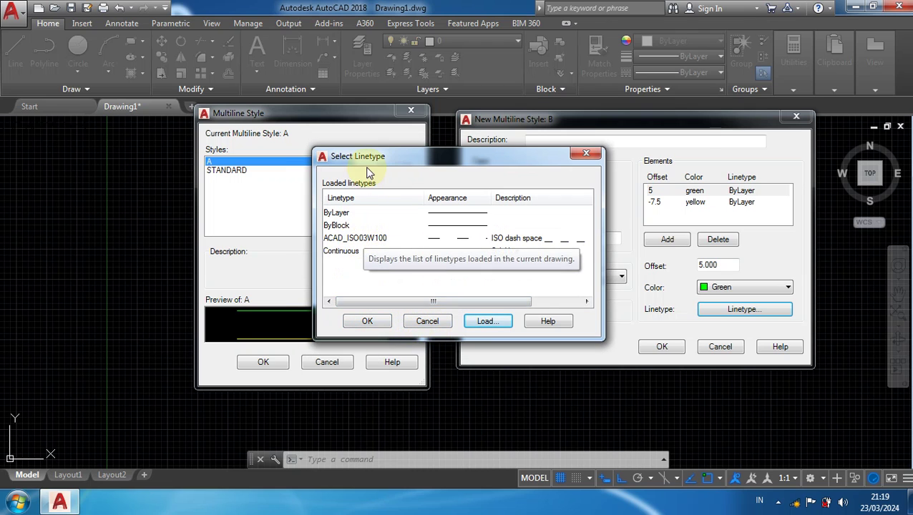
click(351, 238)
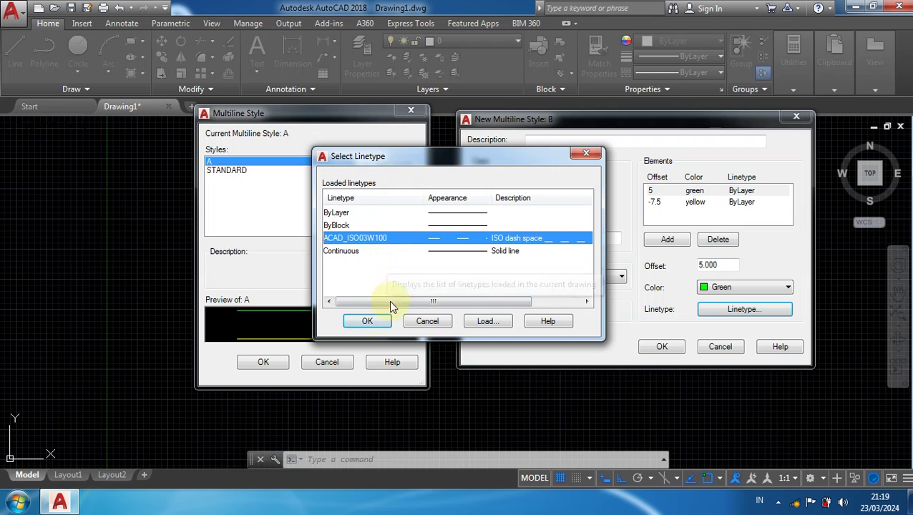
click(368, 320)
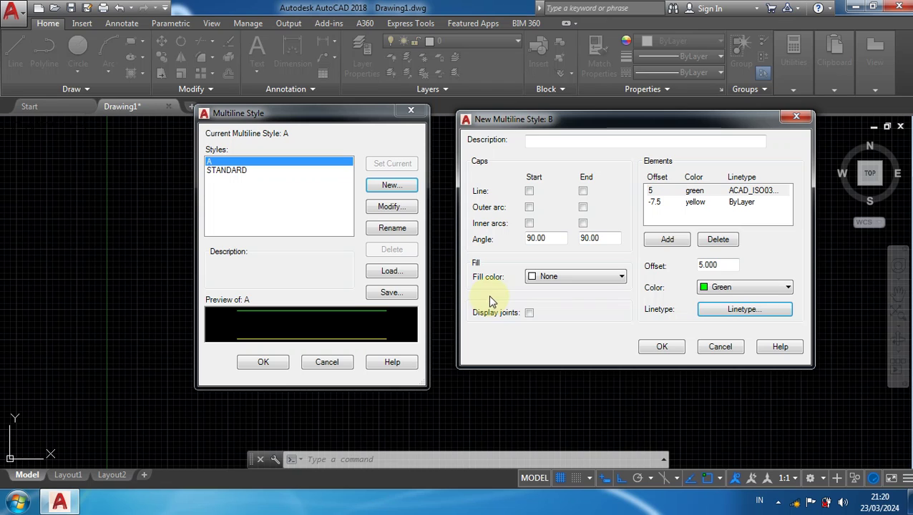
Set the second element of style B to an offset of -5 and the color Cyan
click(660, 204)
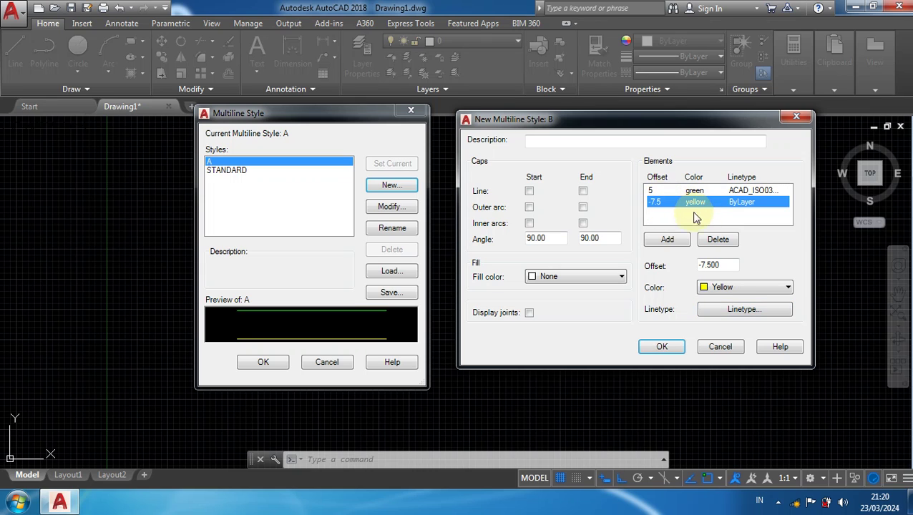
double_click(727, 265)
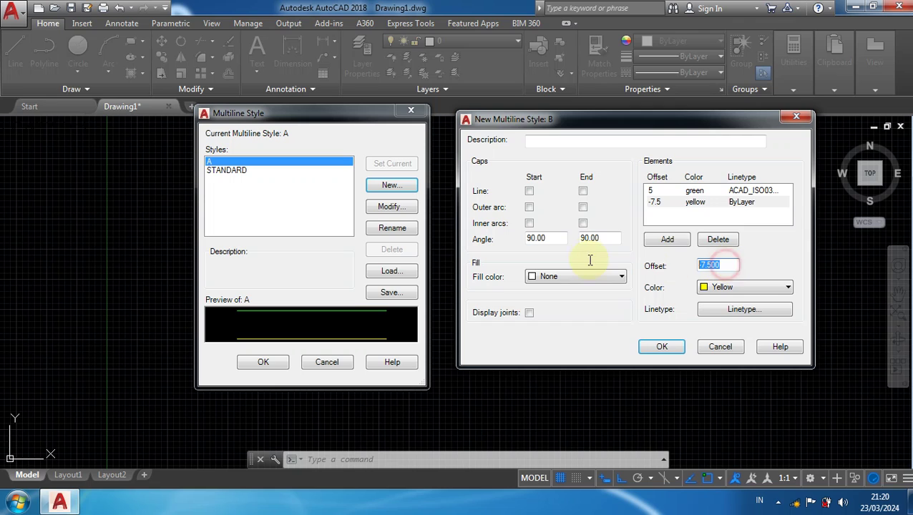
text(-5)
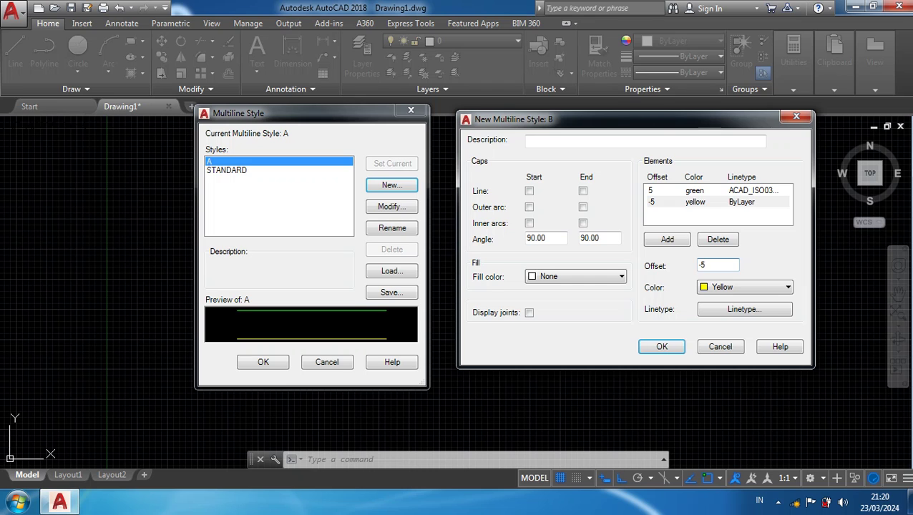
click(736, 288)
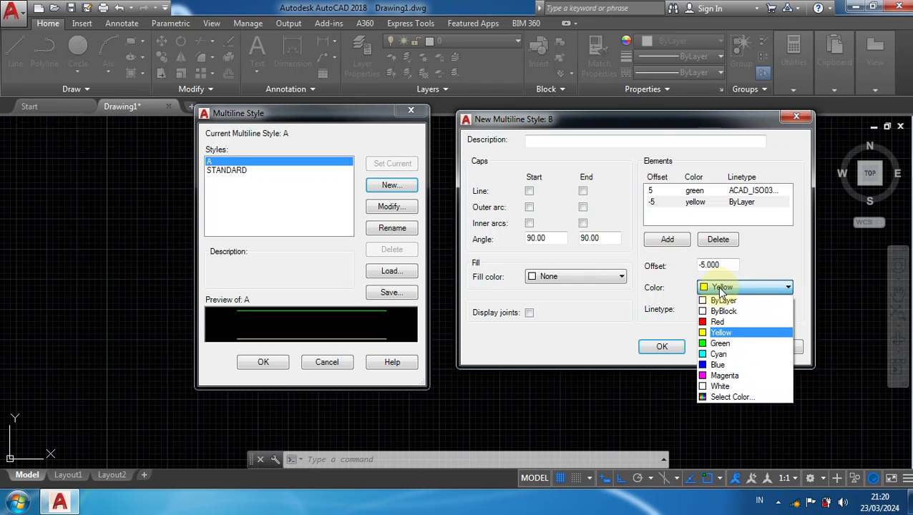
click(721, 355)
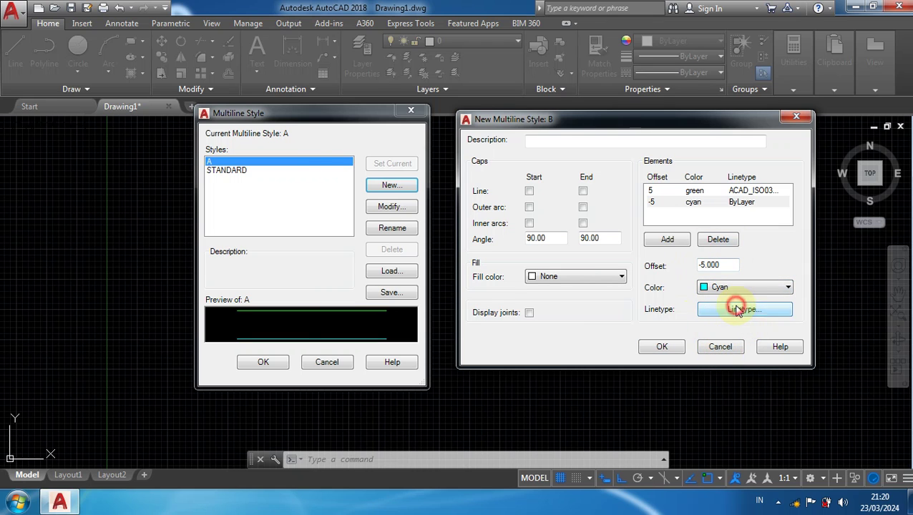
Load the ACAD_ISO02W100 linetype and assign it to the -5 offset element of style B
click(737, 309)
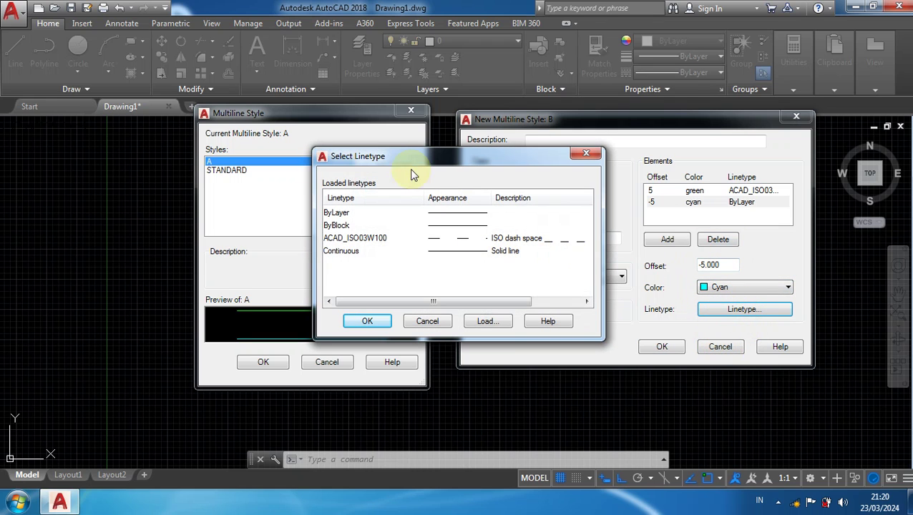
click(484, 322)
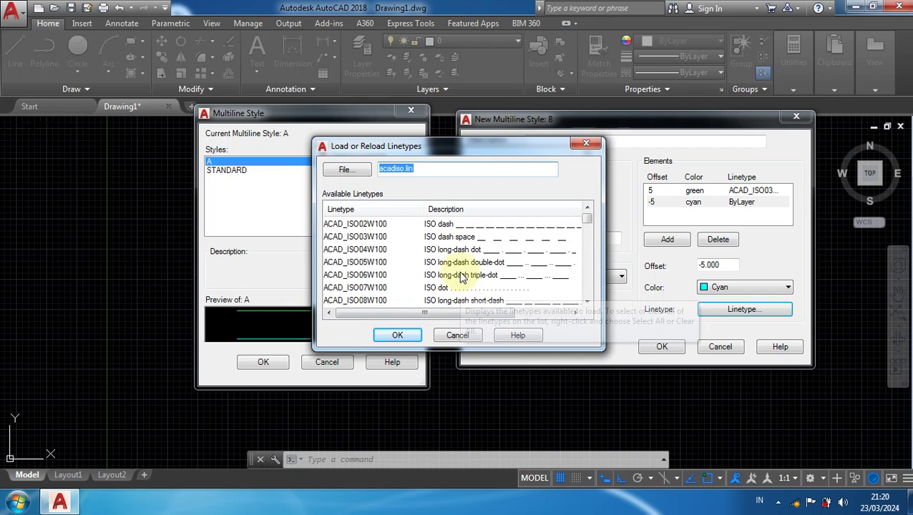
click(358, 224)
click(395, 335)
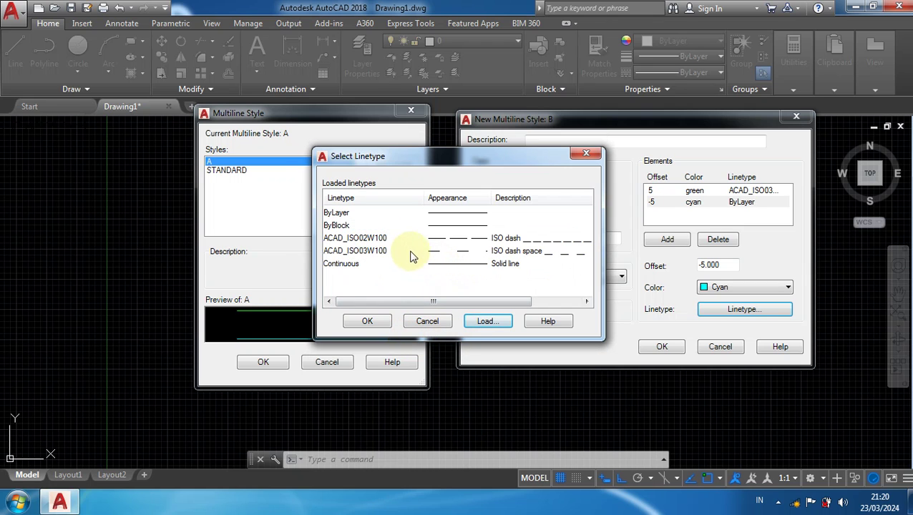
click(360, 240)
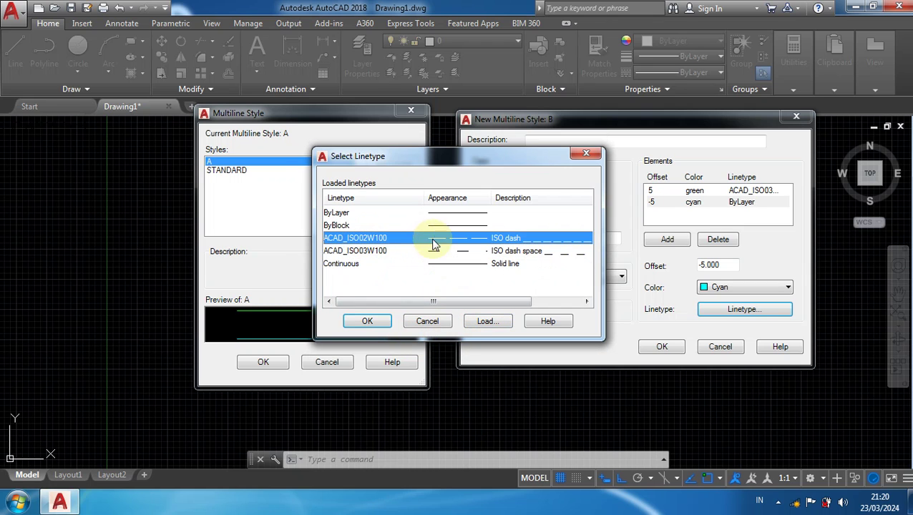
click(382, 324)
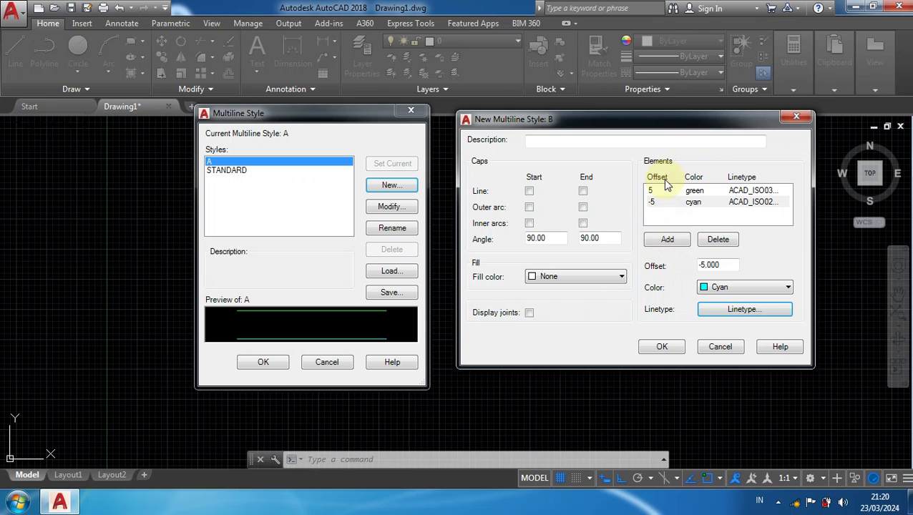
Add a third element to style B with an offset of 2 and the color Magenta
click(669, 247)
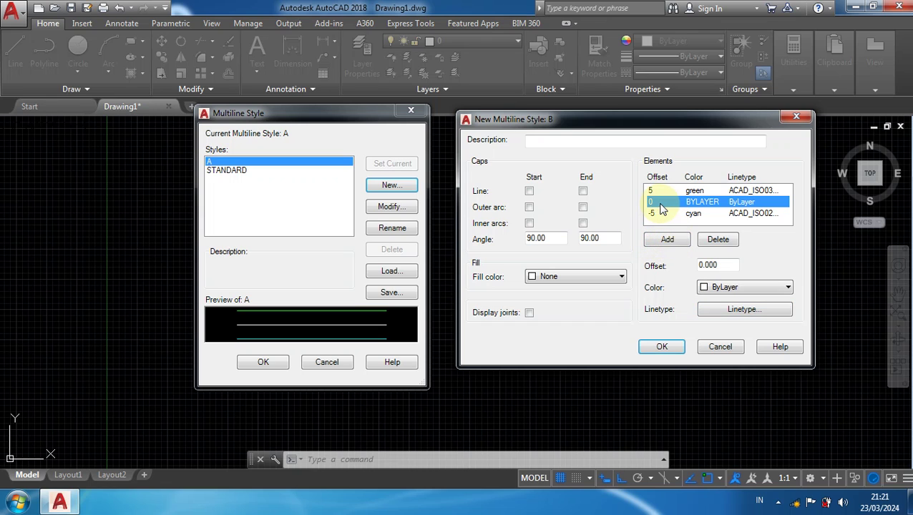
double_click(709, 265)
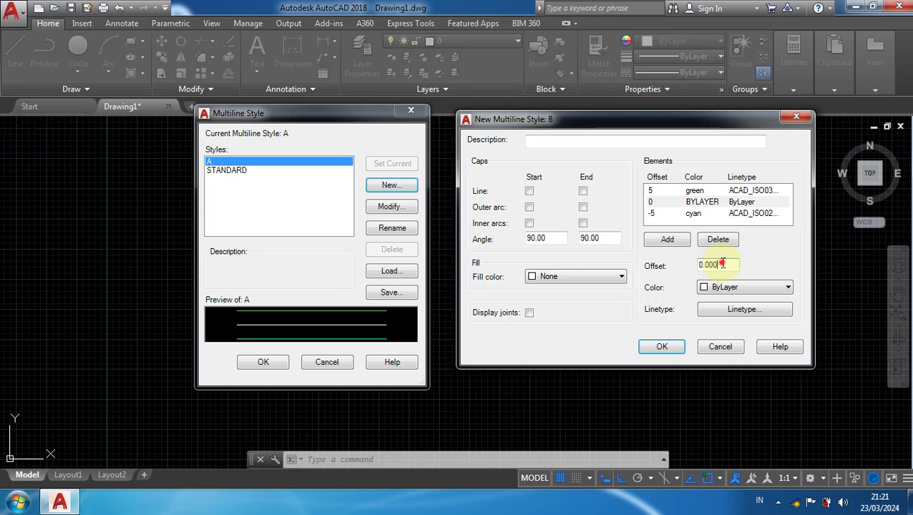
text(2)
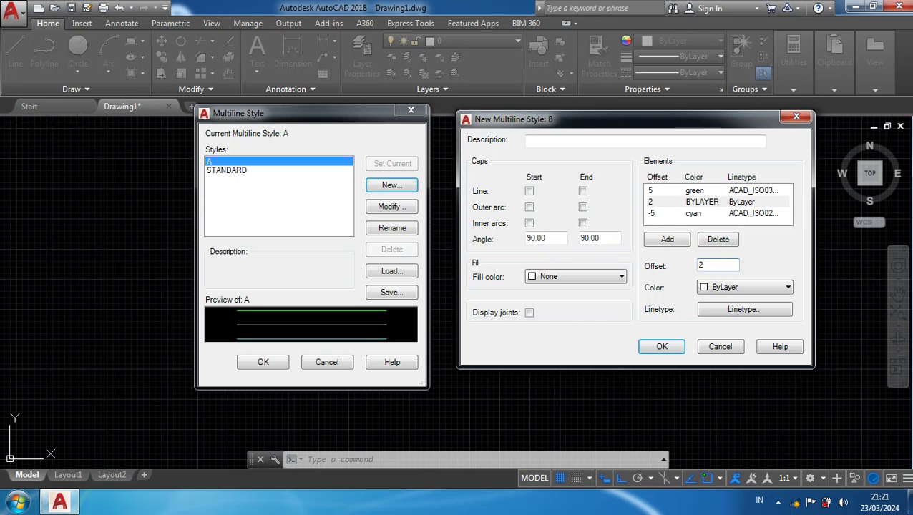
click(736, 287)
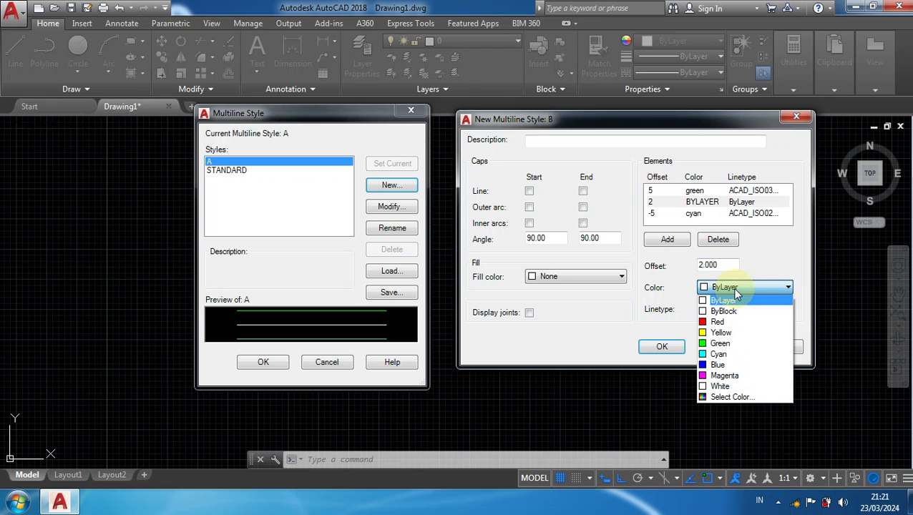
click(726, 376)
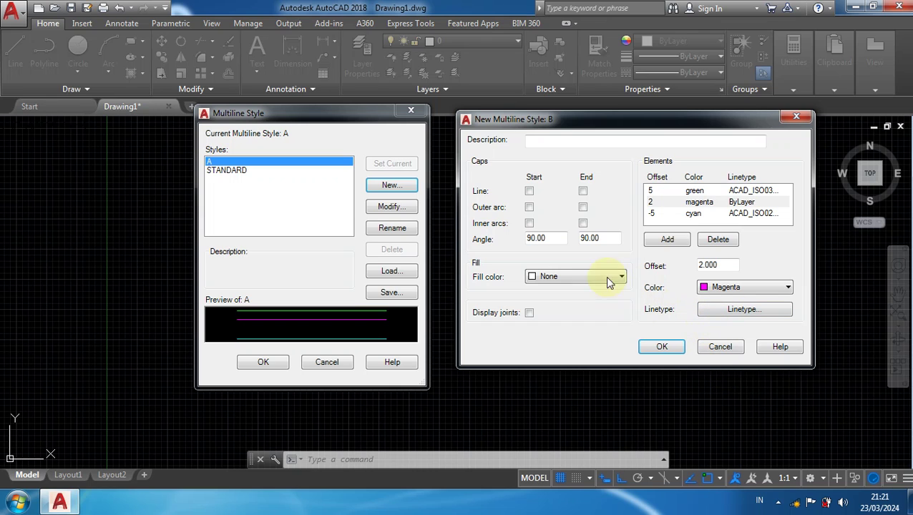
Add a fourth element with an offset of -2 and the color Red, and save multiline style B
click(664, 244)
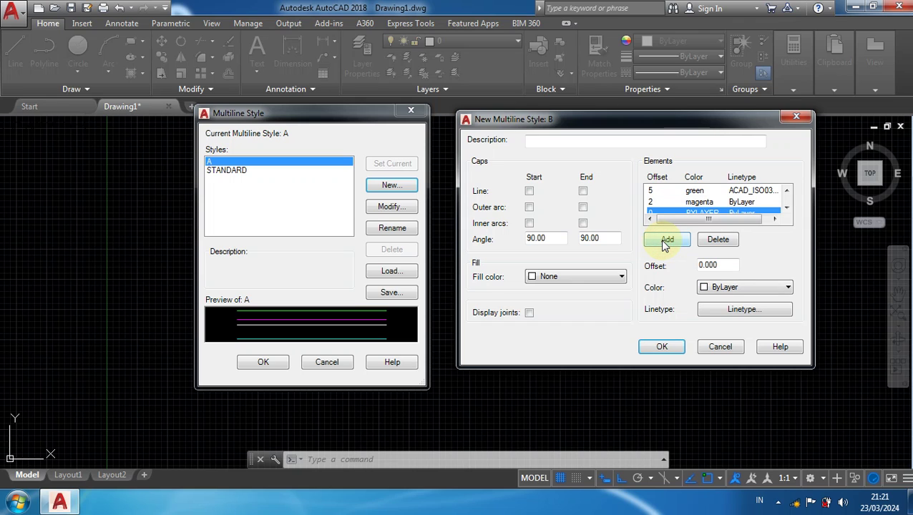
drag(732, 265, 605, 266)
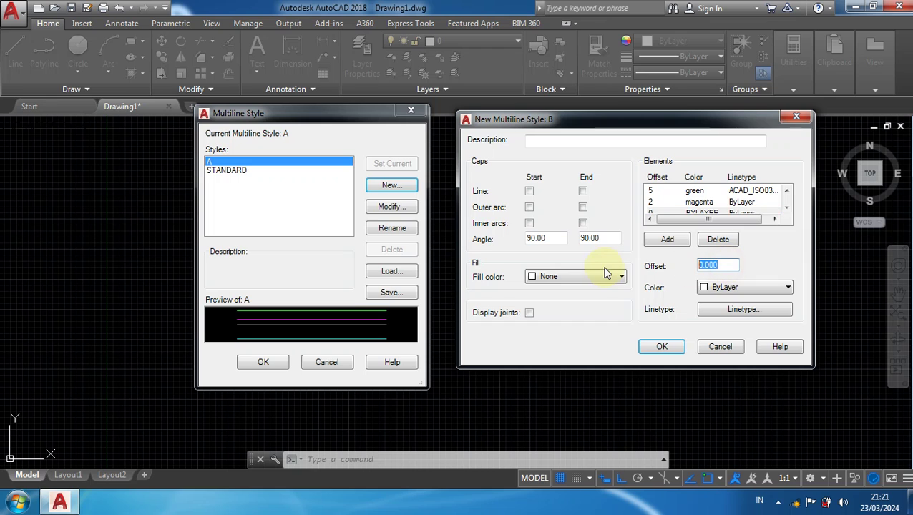
text(-)
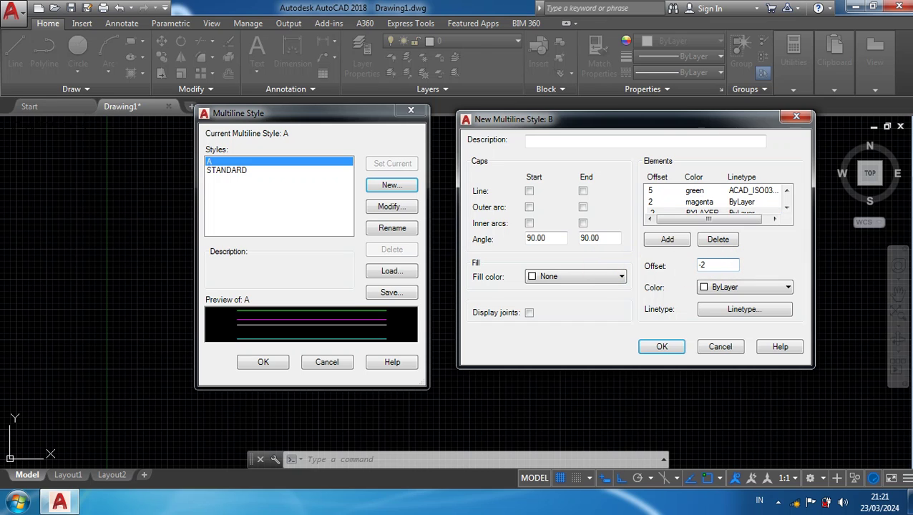
text(2)
click(779, 283)
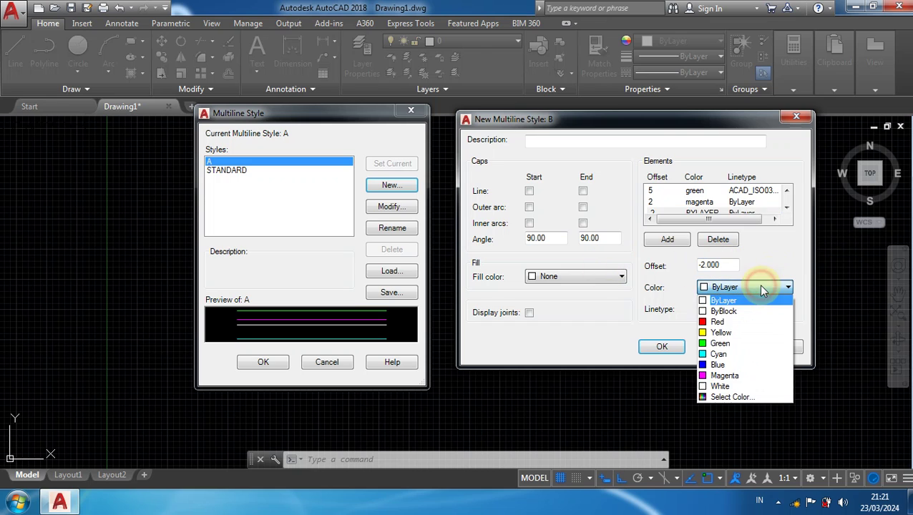
click(725, 323)
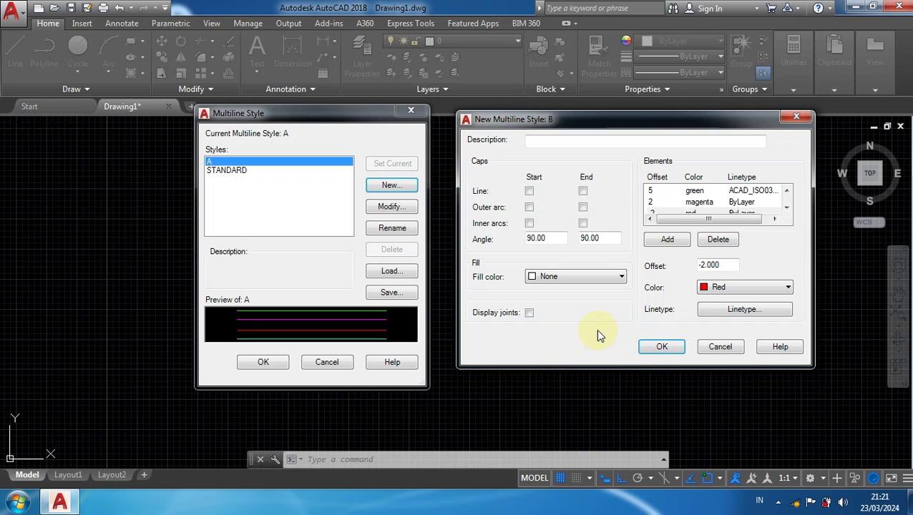
click(662, 347)
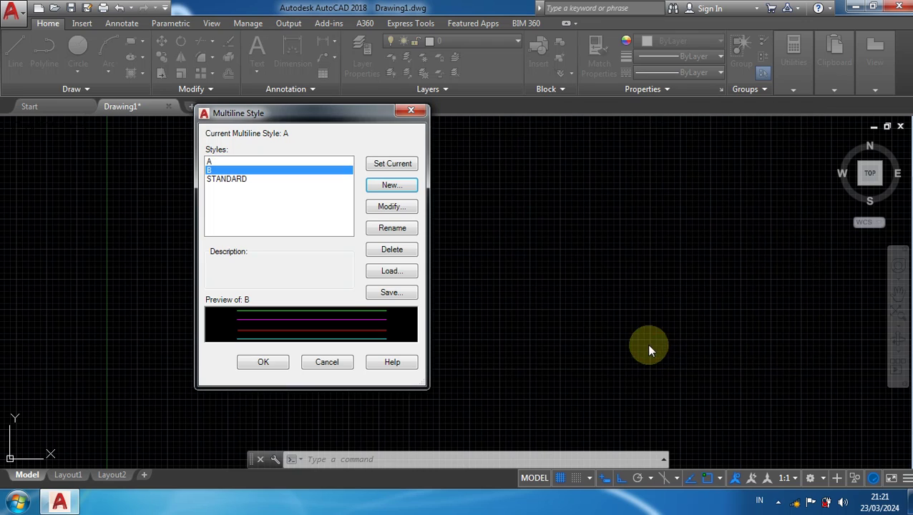
click(271, 362)
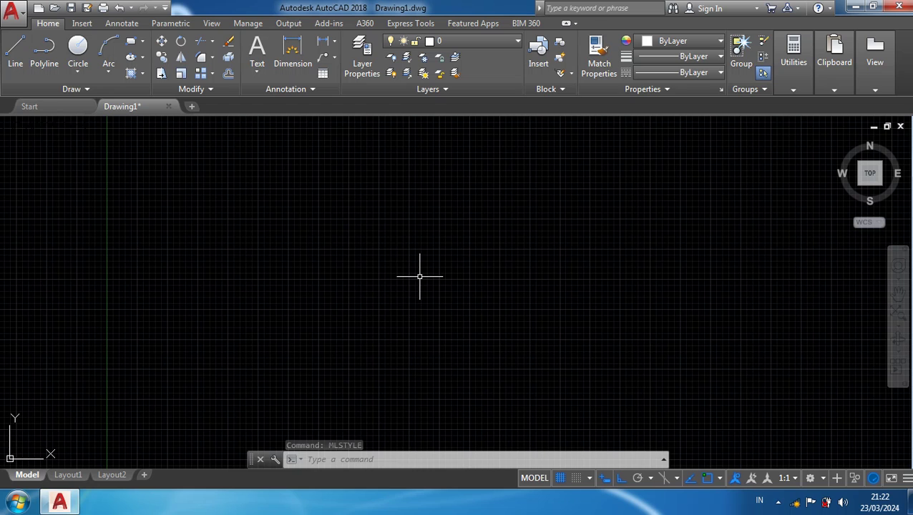
Start a multiline and switch its style to B
text(ml)
key(Return)
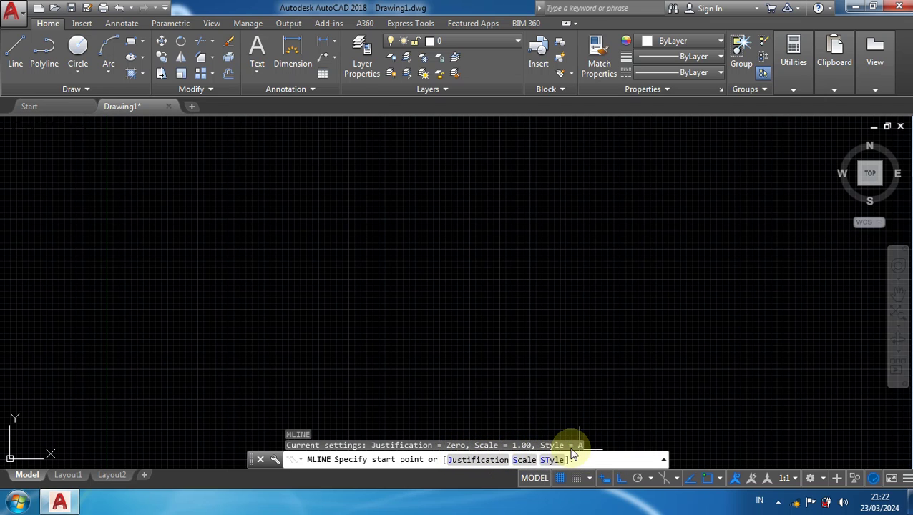
click(554, 461)
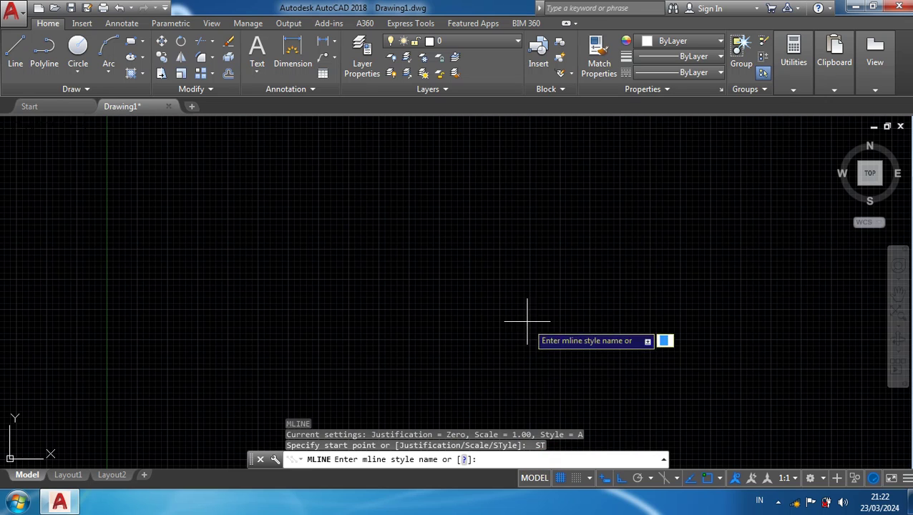
text(B)
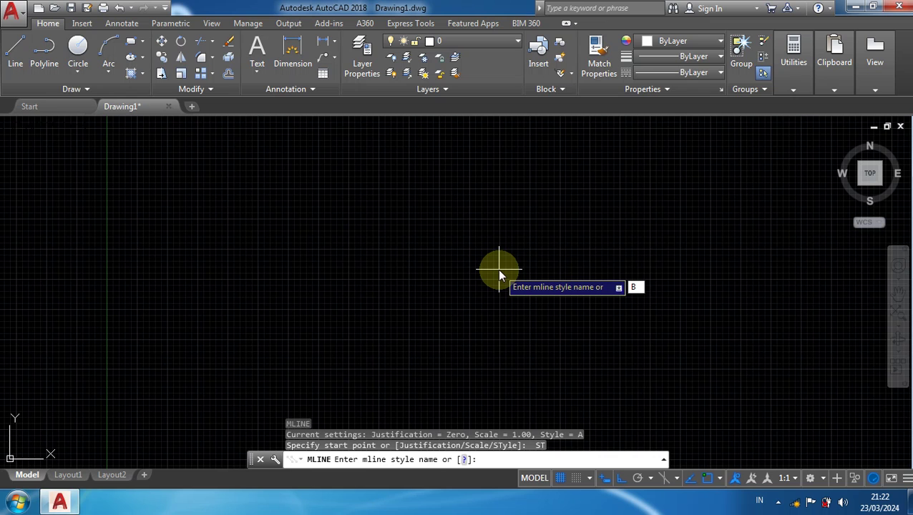
key(Return)
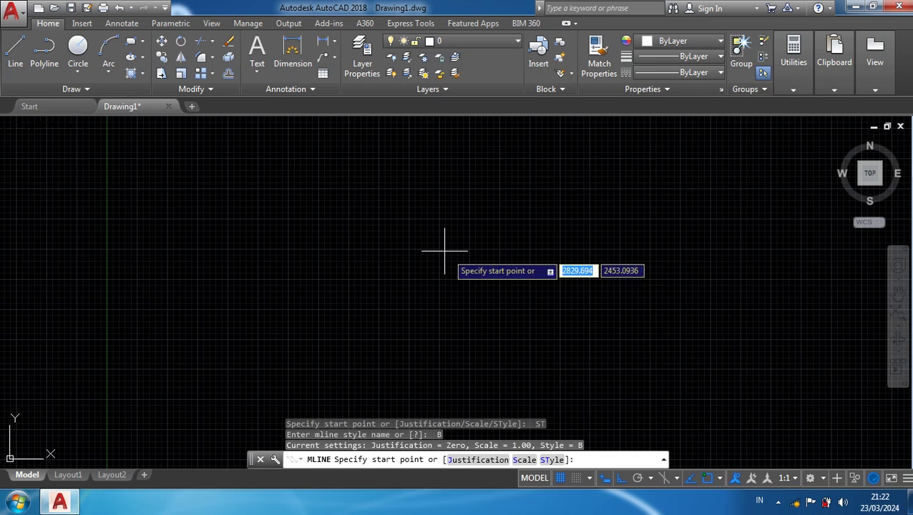
Draw a five-segment orthogonal multiline going right, down, left about 206 units, up across the first segment, and left again
click(307, 212)
scroll(383, 204, up, 5)
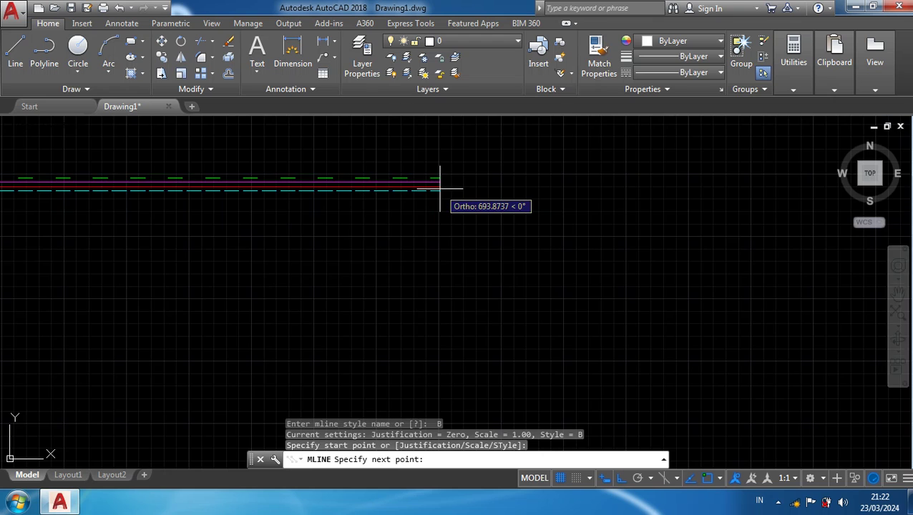
scroll(458, 186, down, 2)
scroll(565, 193, up, 2)
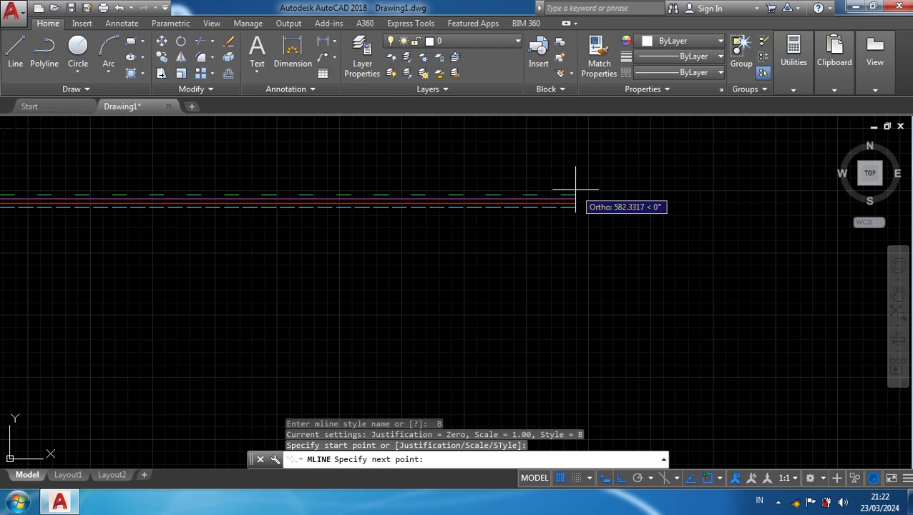
click(614, 200)
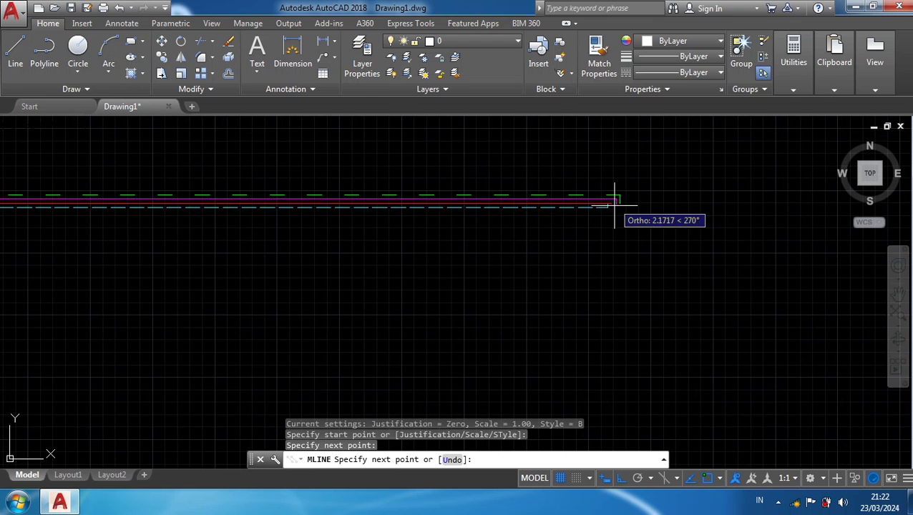
click(608, 413)
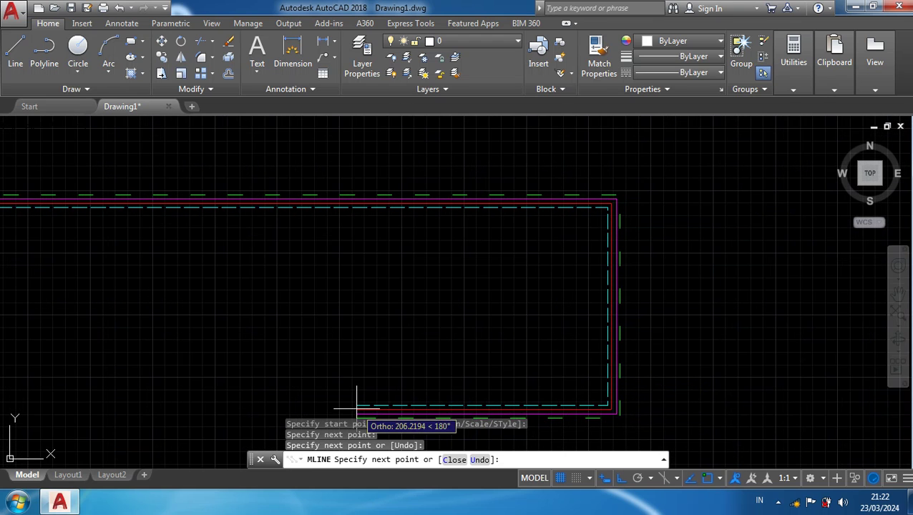
click(356, 413)
click(322, 123)
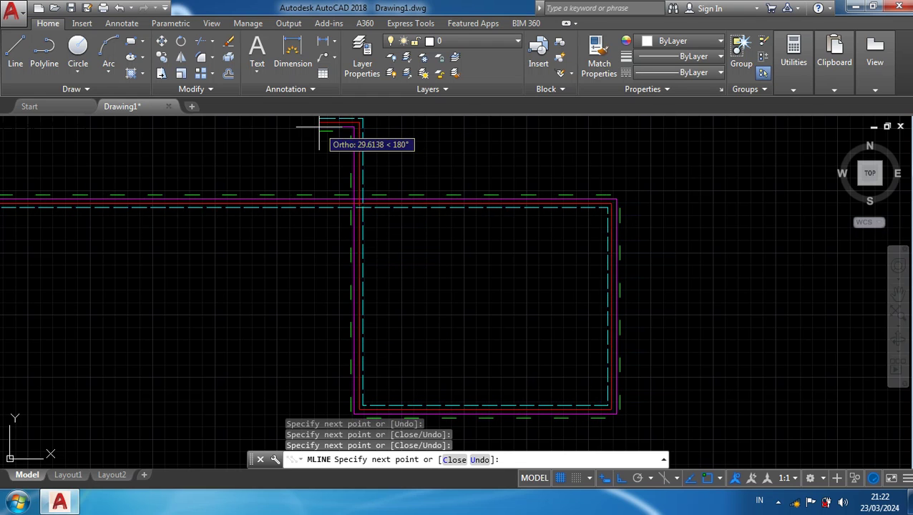
click(237, 132)
key(Return)
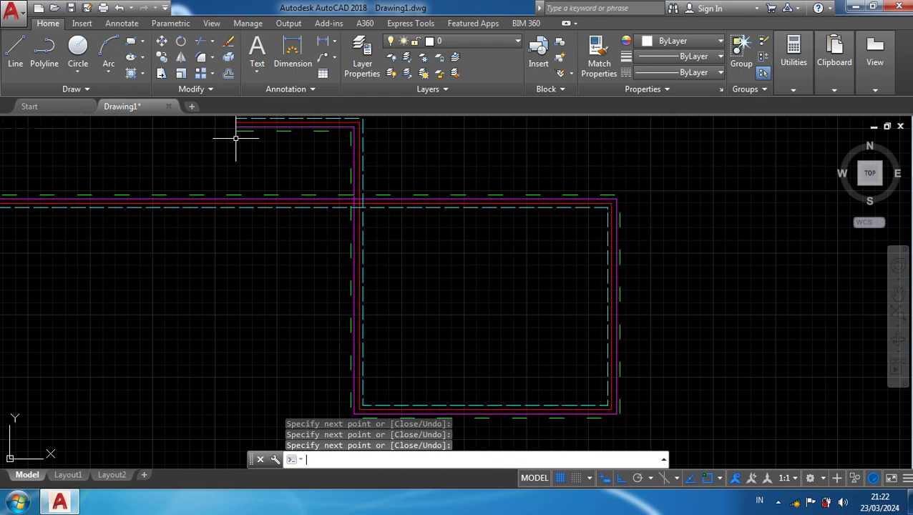
Examine the colors and linetypes of the multiline's elements around its upper end and corner
scroll(273, 248, up, 5)
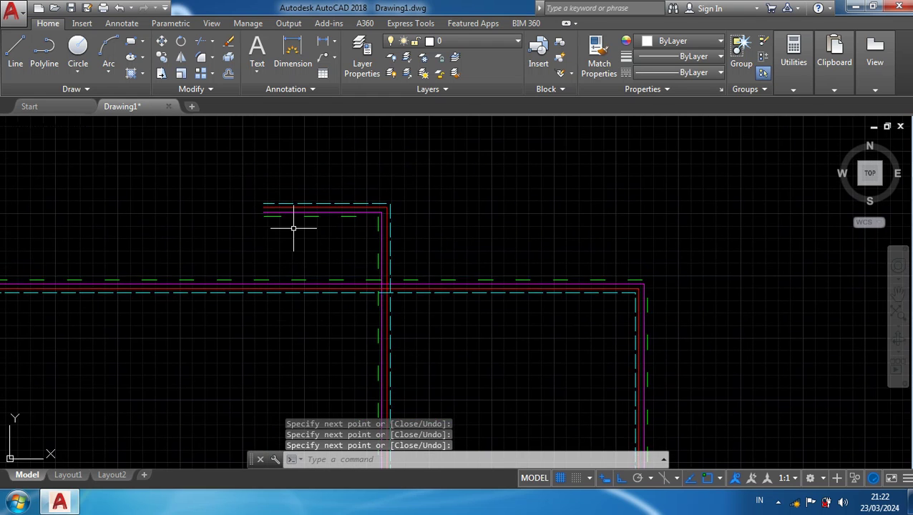
scroll(221, 179, up, 4)
scroll(195, 177, down, 4)
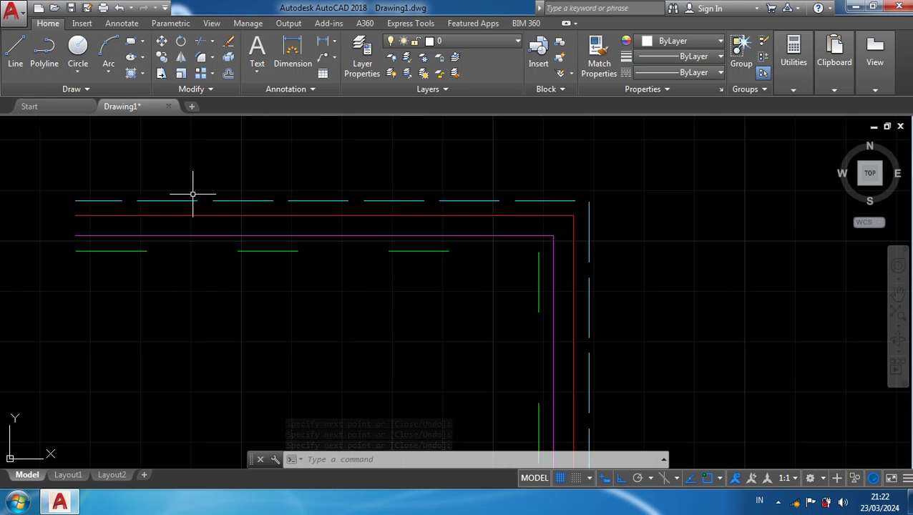
scroll(189, 190, up, 2)
middle_drag(190, 189, 261, 176)
scroll(383, 261, down, 3)
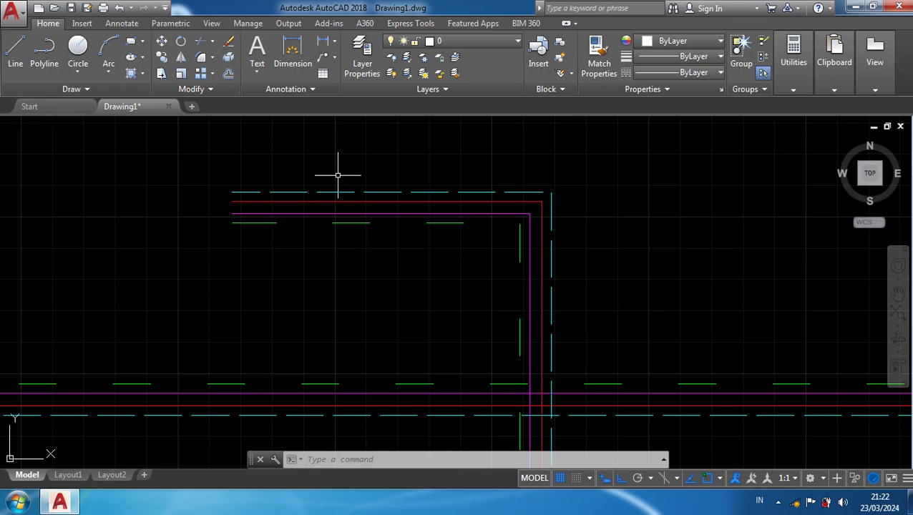
Examine the linetypes and colors of the multiline's elements around its crossing and the closed rectangular part
scroll(338, 173, up, 2)
scroll(443, 324, down, 3)
middle_drag(442, 323, 380, 198)
scroll(556, 280, up, 3)
scroll(505, 219, down, 4)
middle_drag(495, 261, 481, 223)
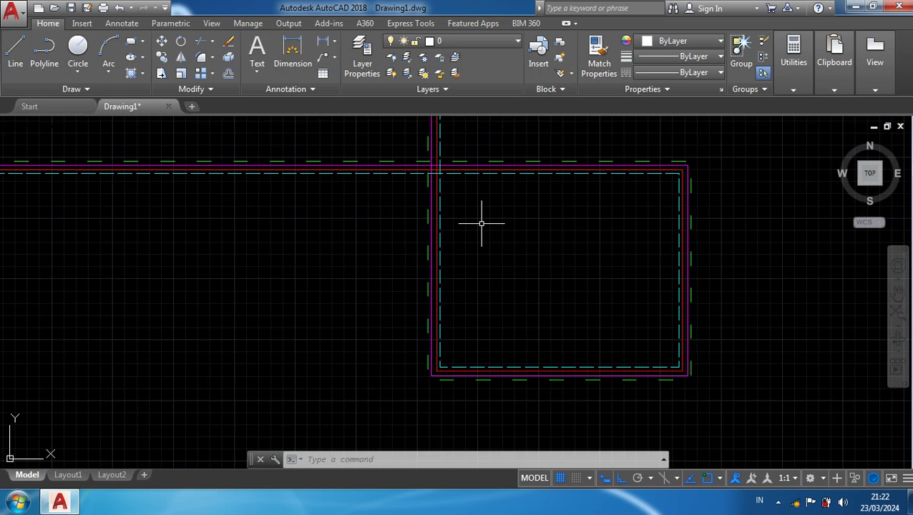
scroll(482, 224, up, 2)
scroll(481, 223, down, 4)
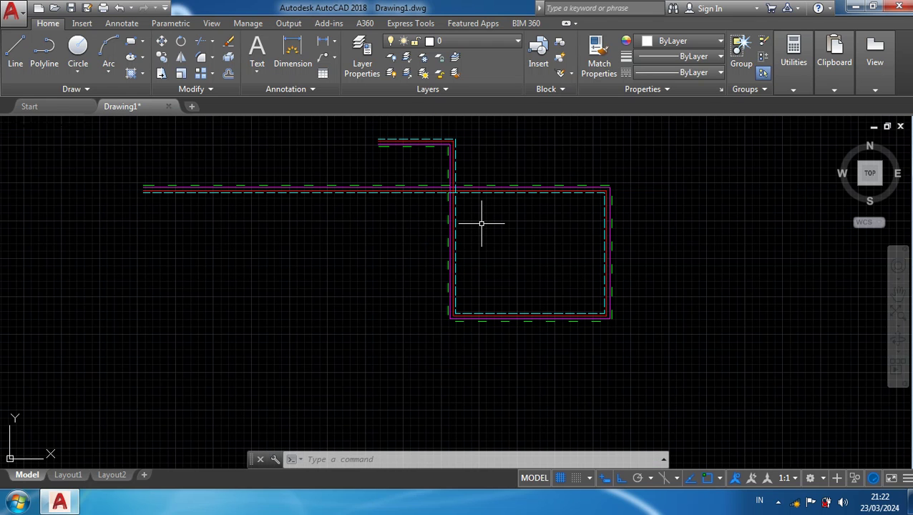
Erase the multiline drawn in style B
scroll(482, 223, down, 2)
click(646, 322)
click(197, 144)
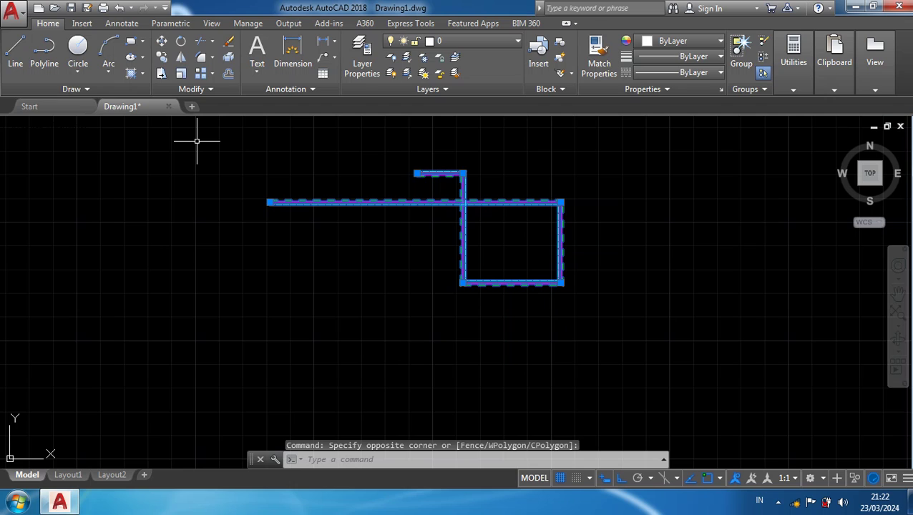
key(Delete)
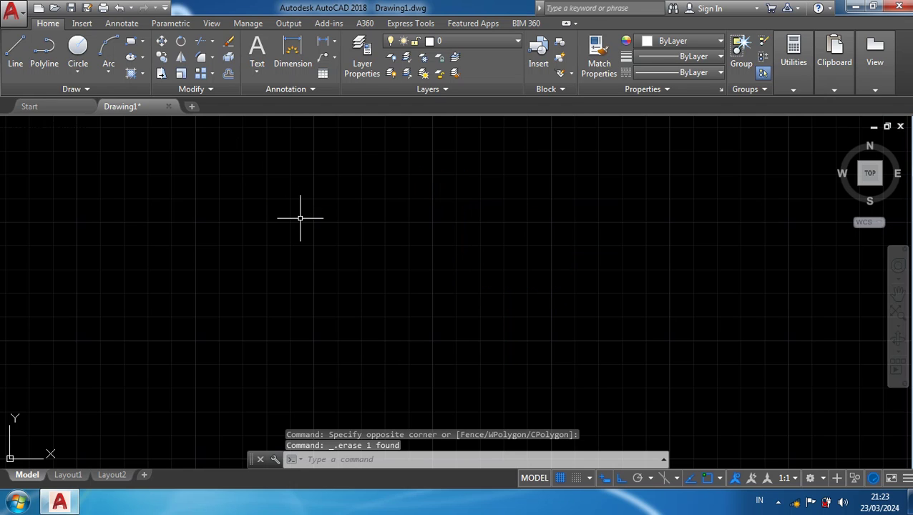
Modify multiline style B by deleting its green element at offset 5 and its cyan element at offset -5
text(MLS)
key(Down)
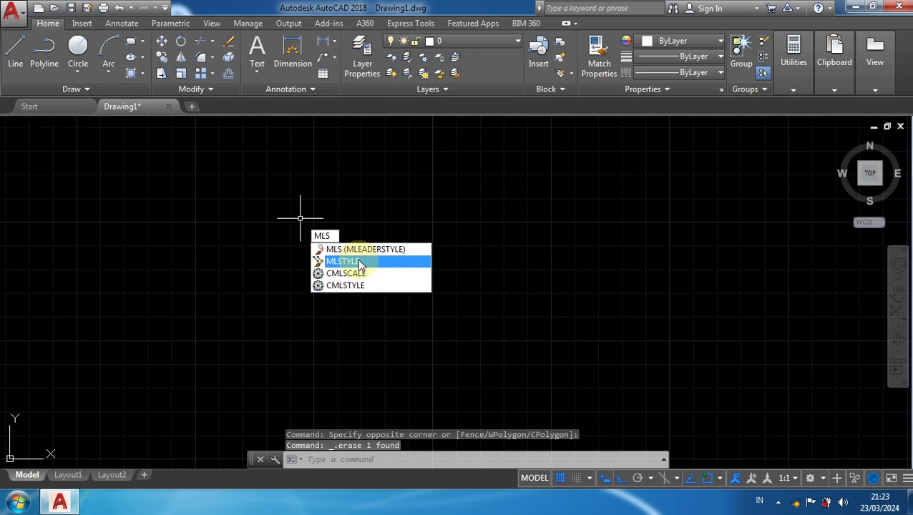
key(Return)
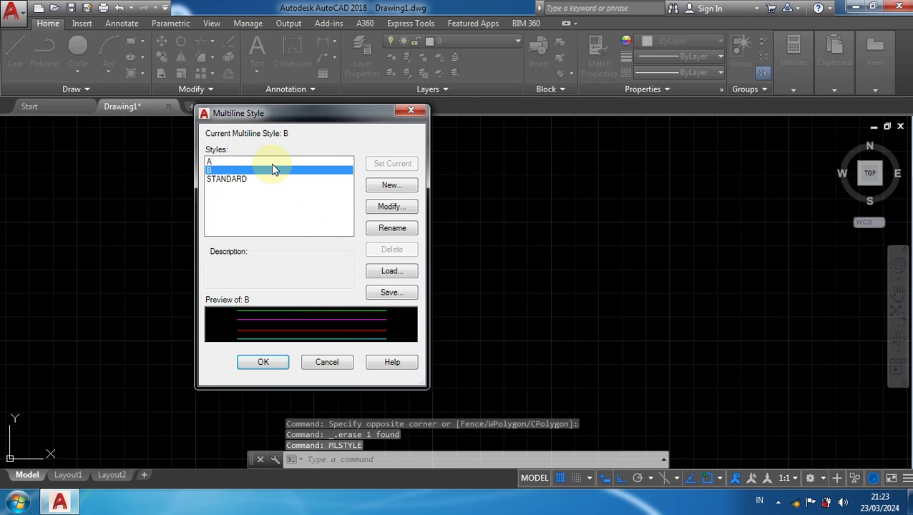
click(392, 210)
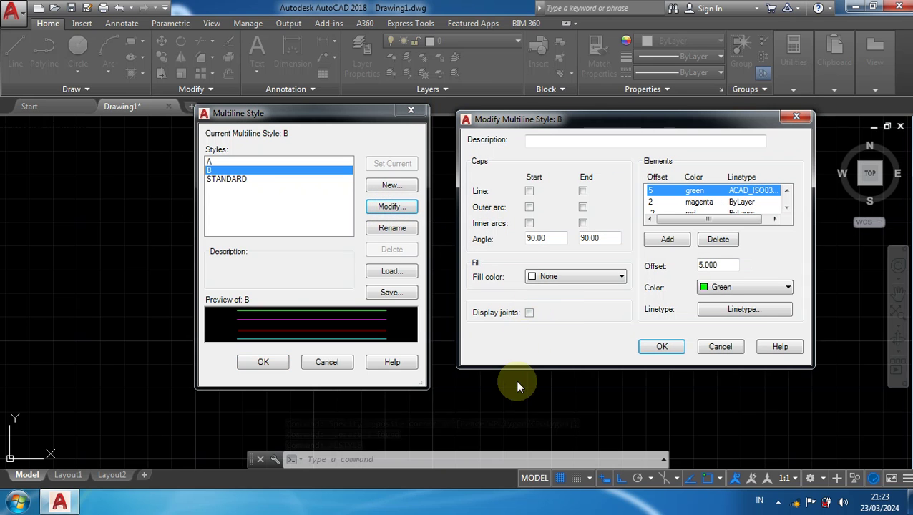
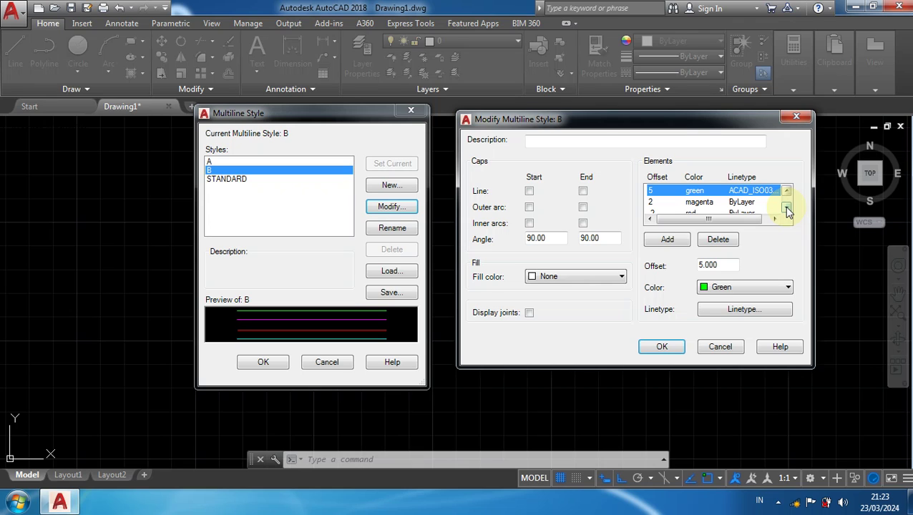
click(786, 209)
click(787, 209)
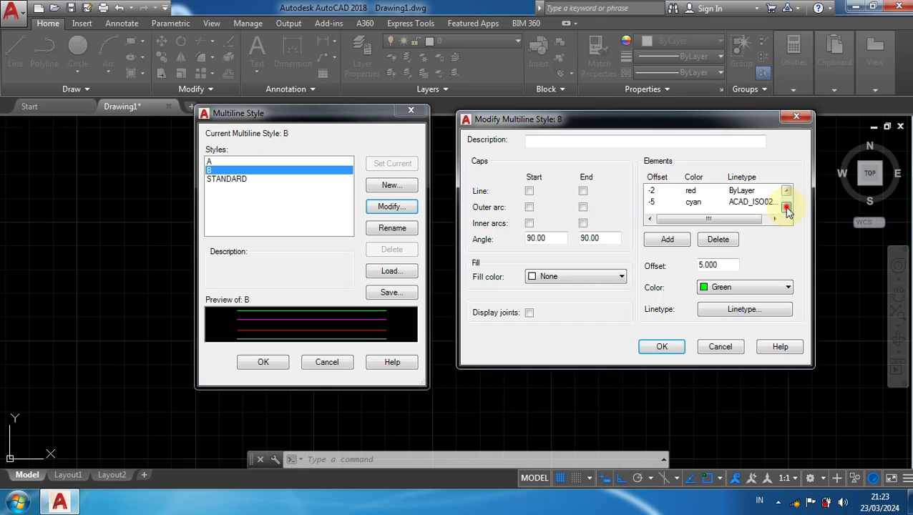
click(698, 204)
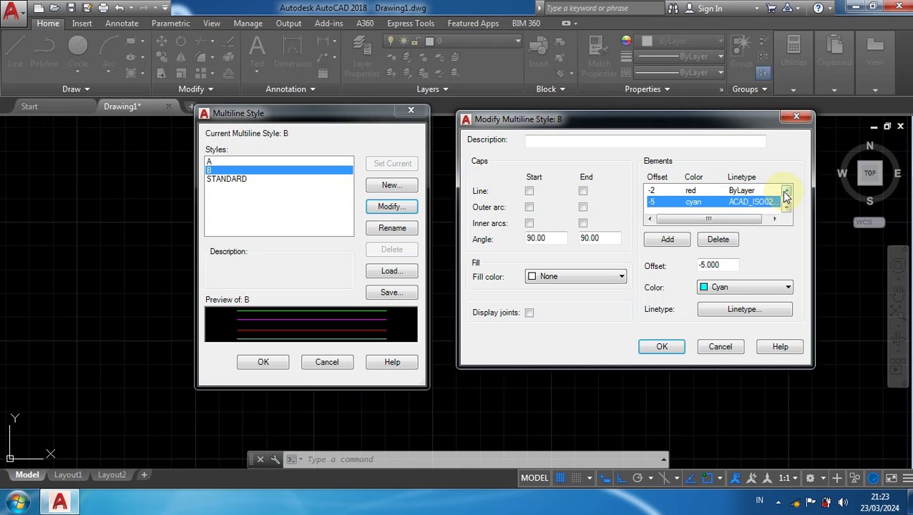
click(786, 192)
click(787, 192)
click(742, 191)
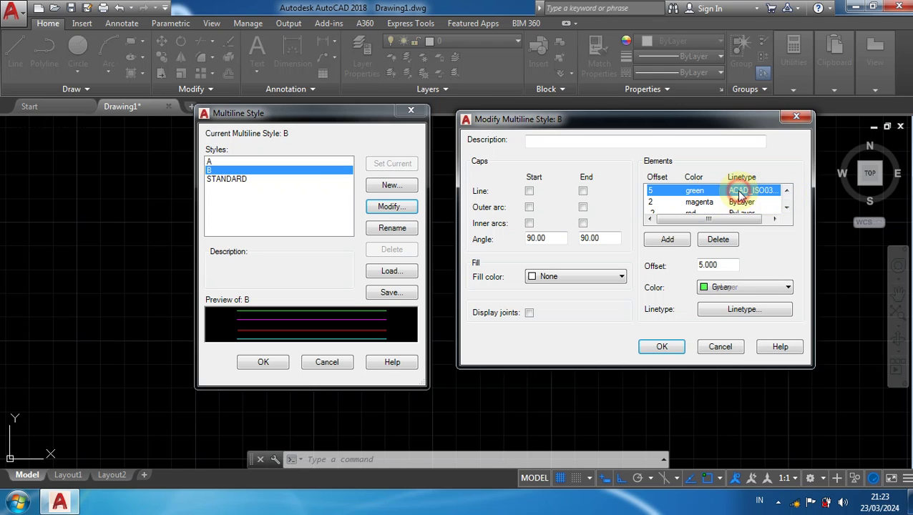
click(716, 240)
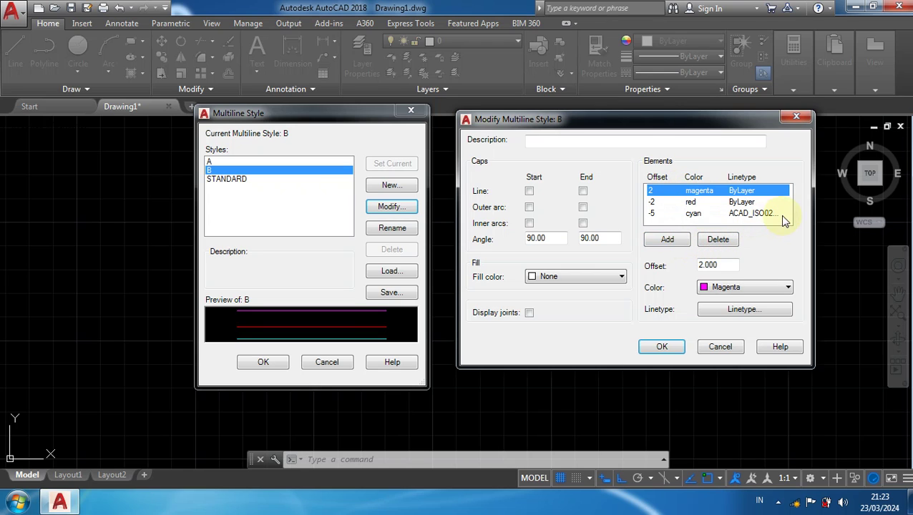
click(756, 214)
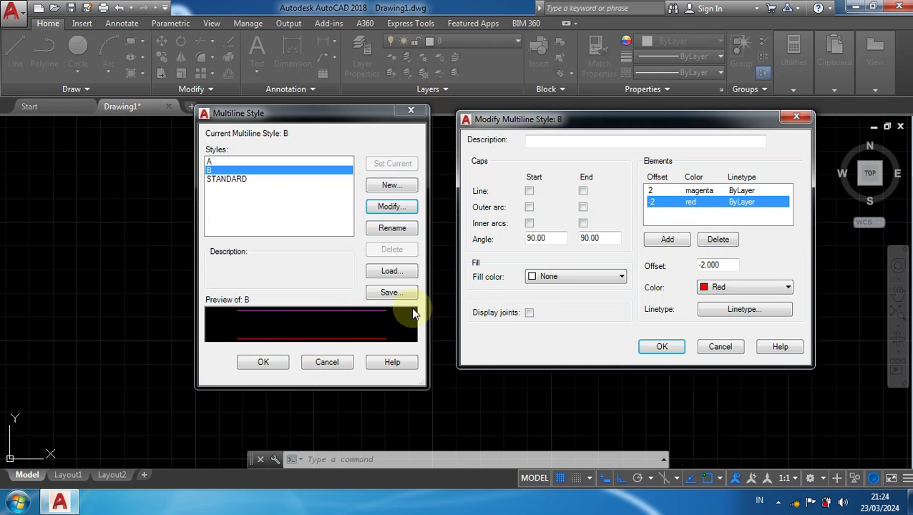
Set the magenta element's offset to 3.5 and the red element's offset to -3.5
click(691, 192)
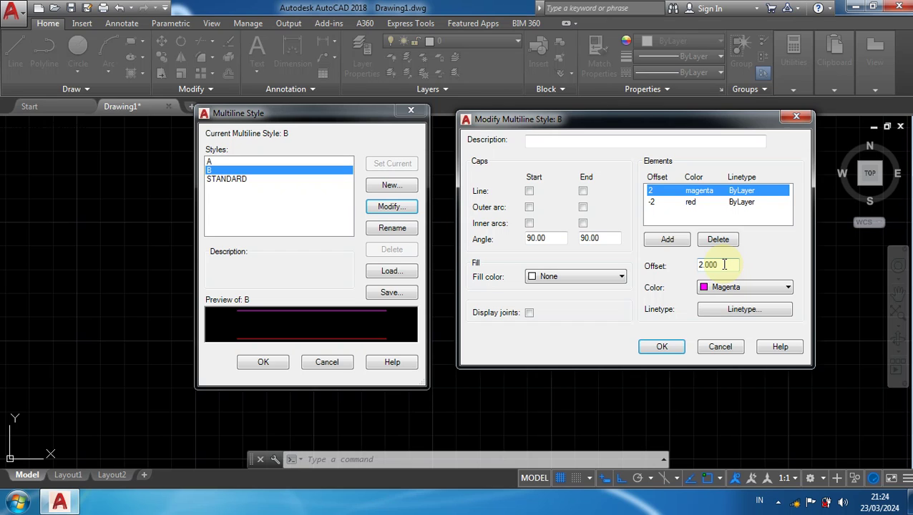
double_click(724, 264)
text(3.5)
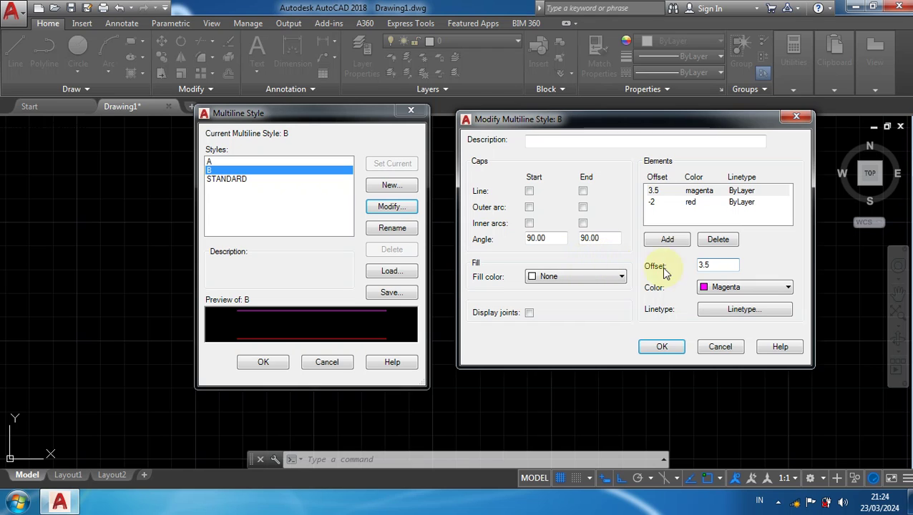
click(691, 201)
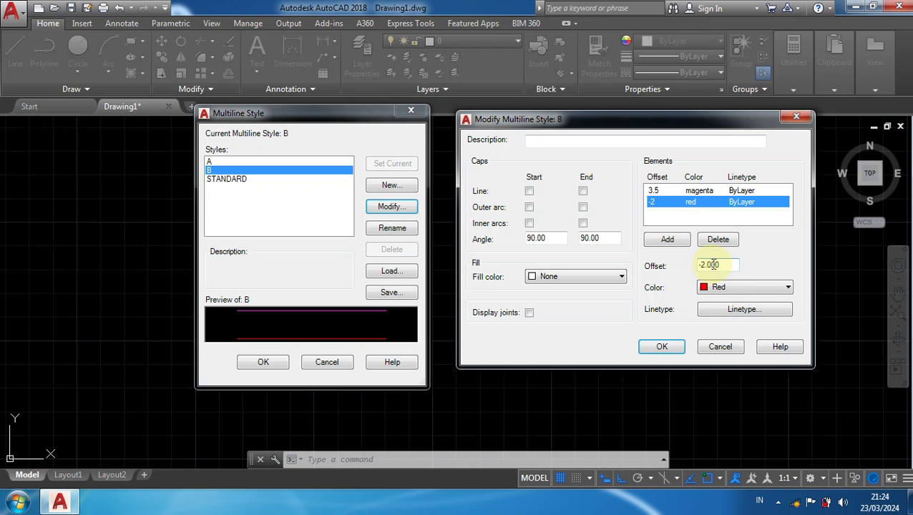
double_click(703, 264)
text(-3.5)
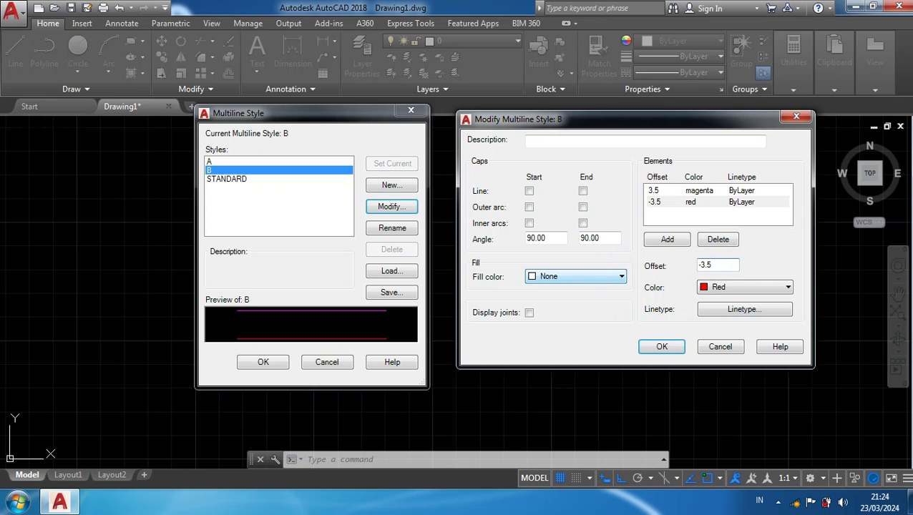
Set the color of both remaining elements to Cyan
click(696, 191)
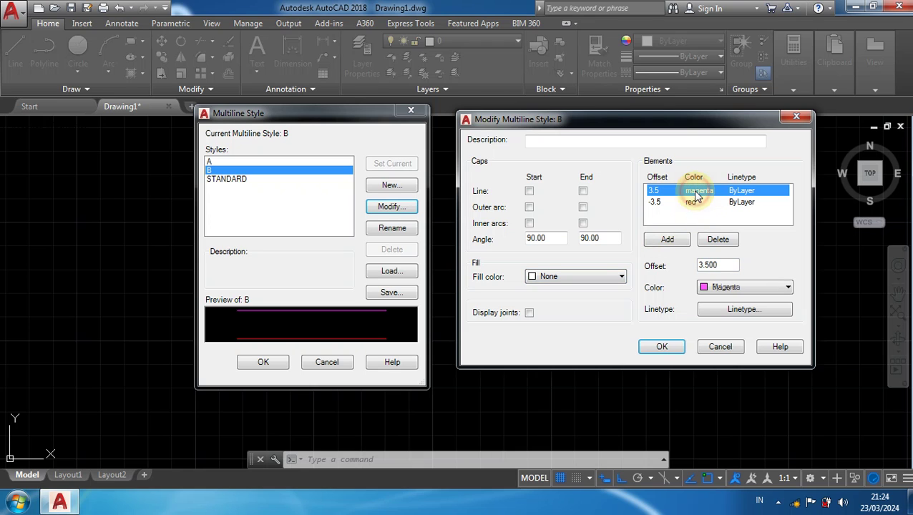
click(720, 288)
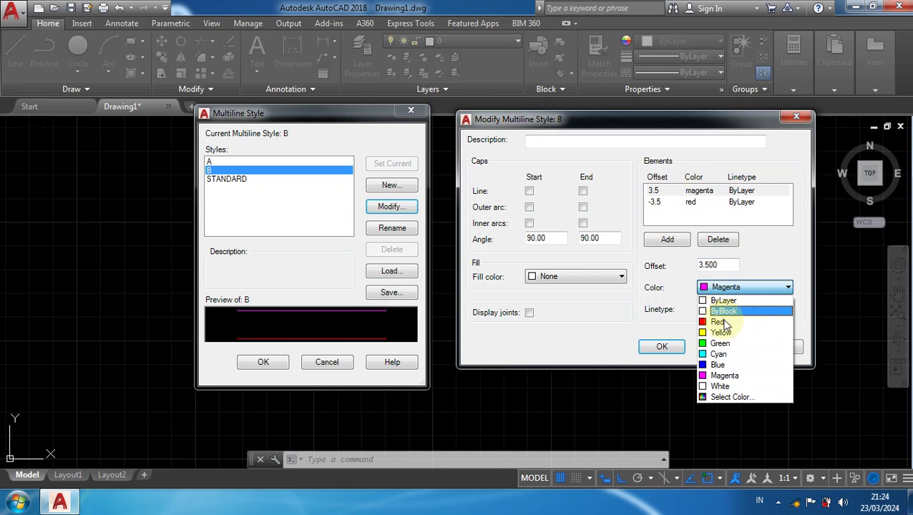
click(719, 354)
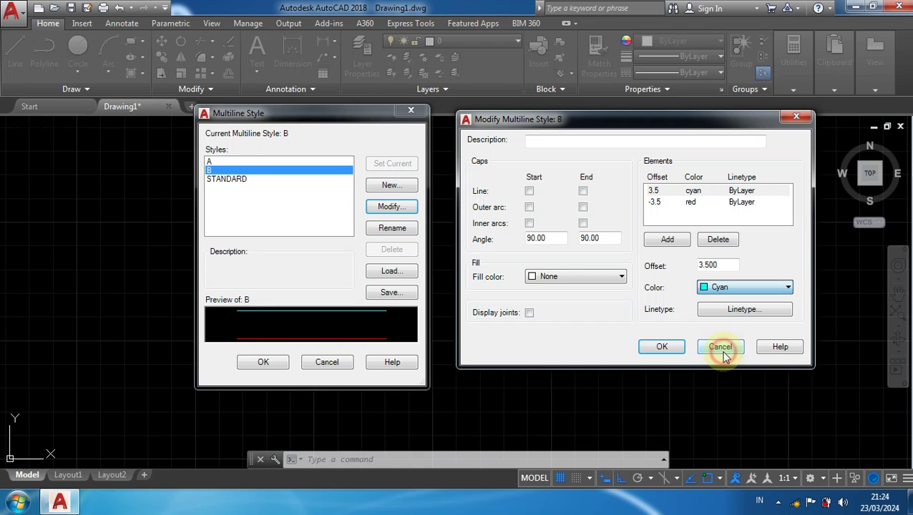
click(691, 202)
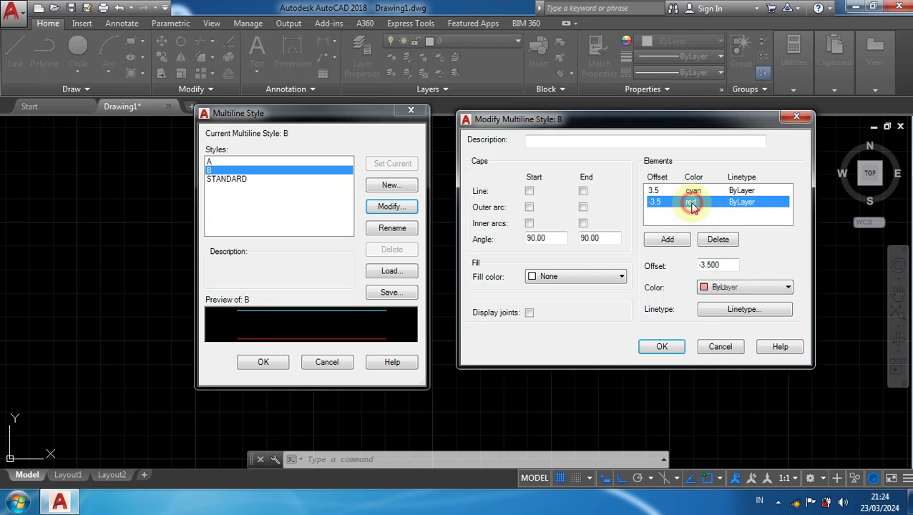
click(721, 289)
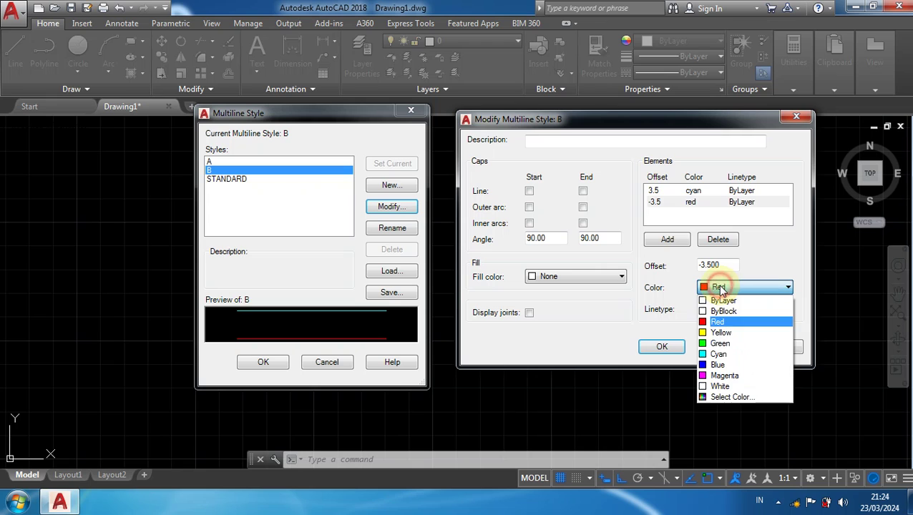
click(719, 355)
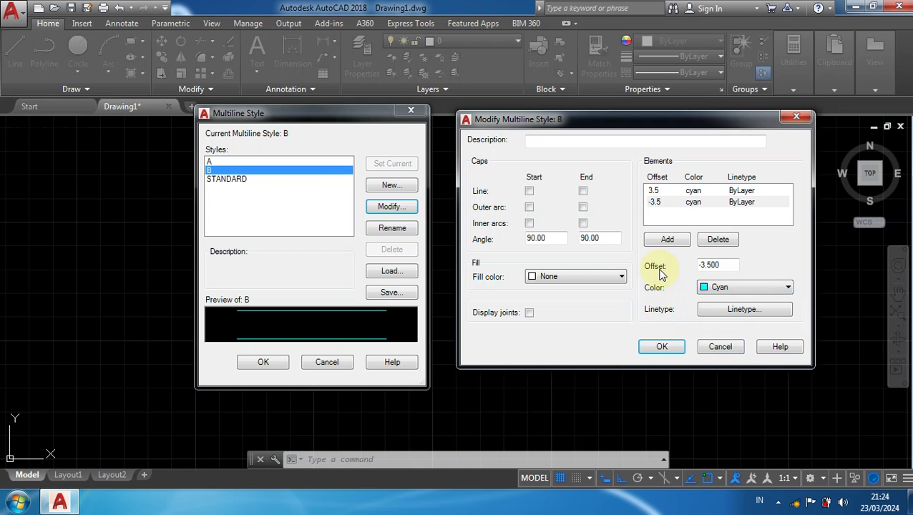
Set the color of both elements, at offsets -3.5 and 3.5, to ByLayer
click(723, 288)
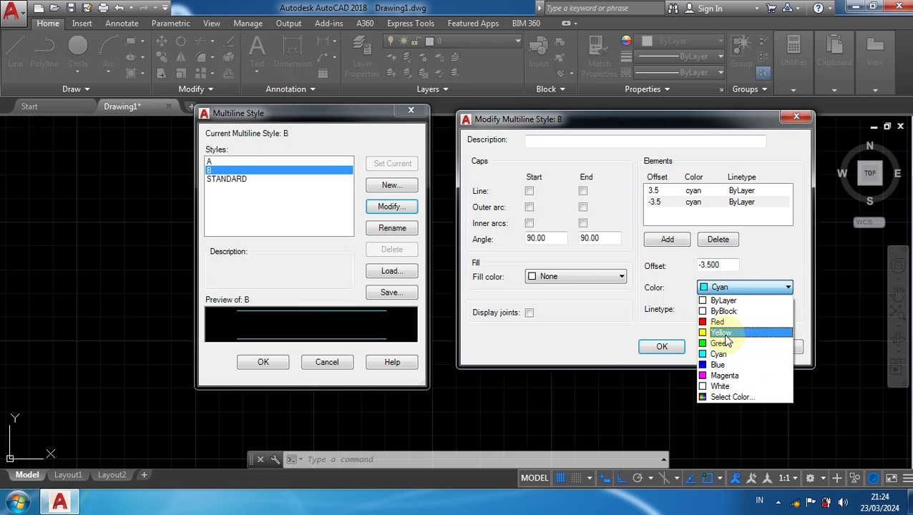
click(726, 301)
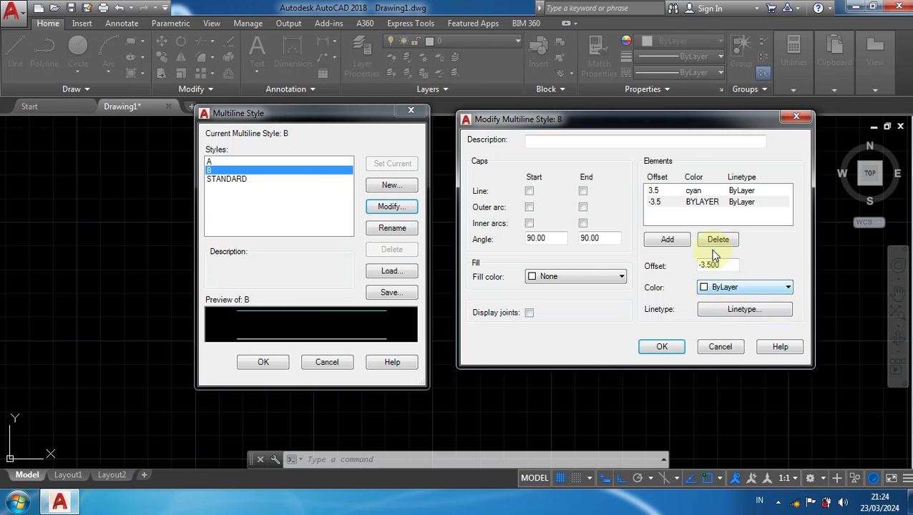
click(693, 191)
click(721, 288)
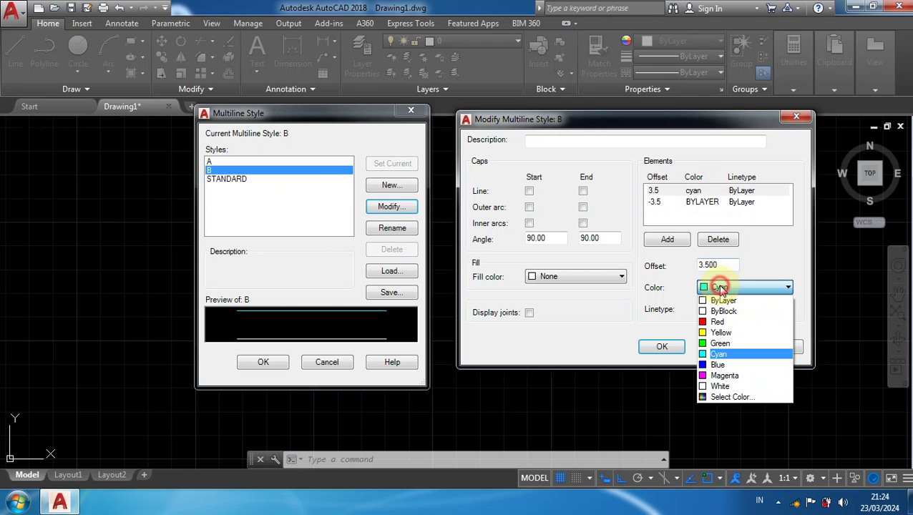
click(723, 301)
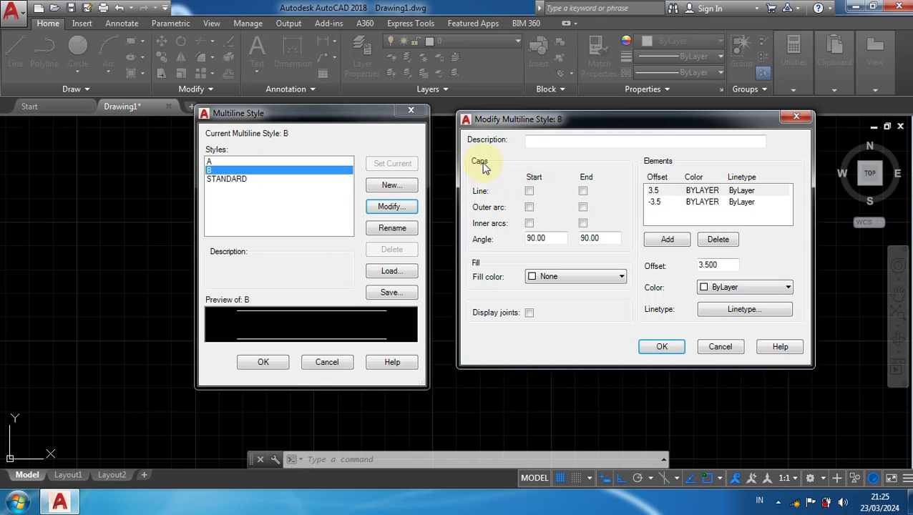
Enable line caps at the start and end of multiline style B and save the style changes
click(530, 194)
click(583, 192)
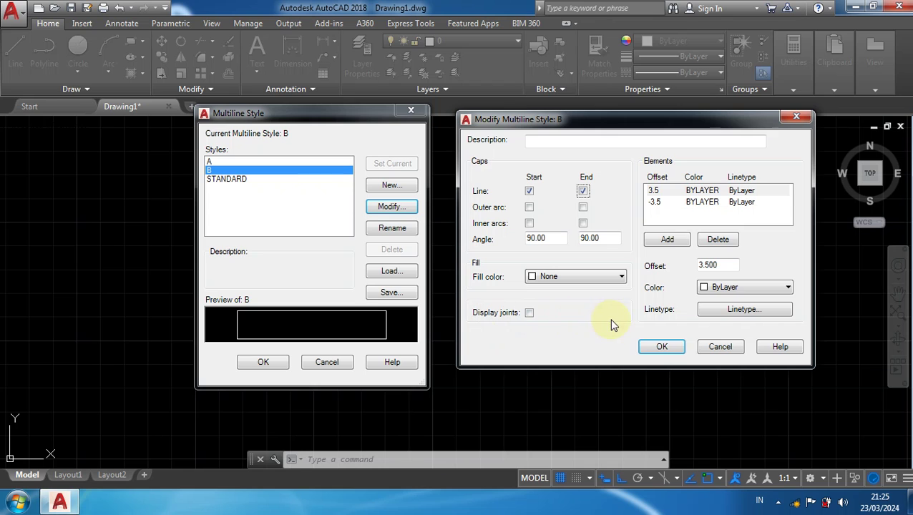
click(659, 350)
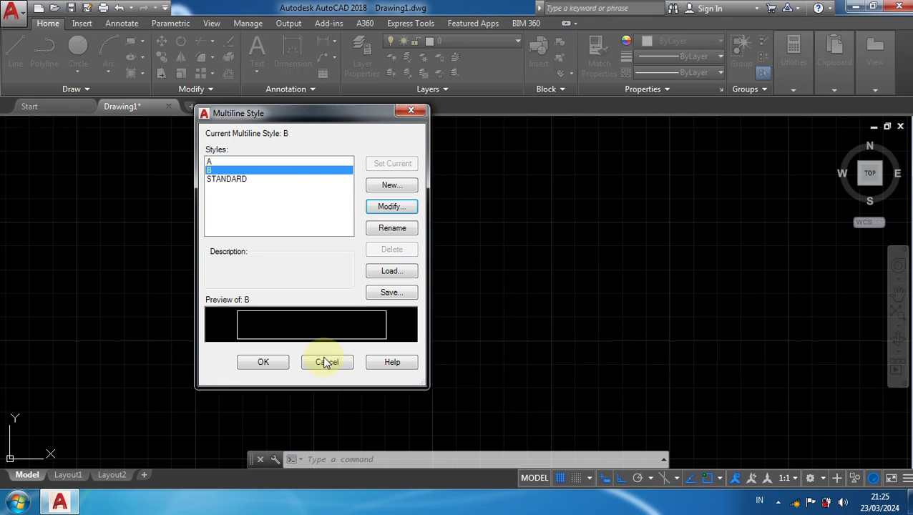
click(263, 362)
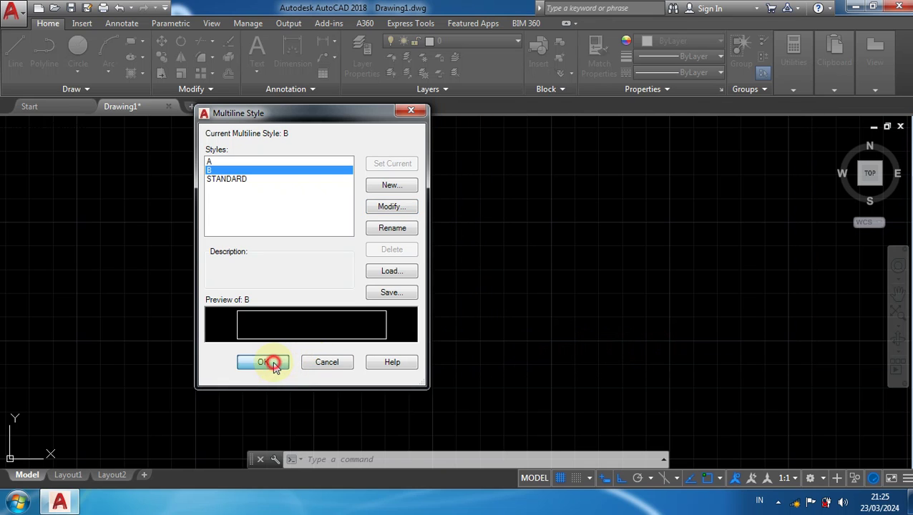
Draw a Z-shaped multiline in style B with three orthogonal segments running right, down and right
text(ML)
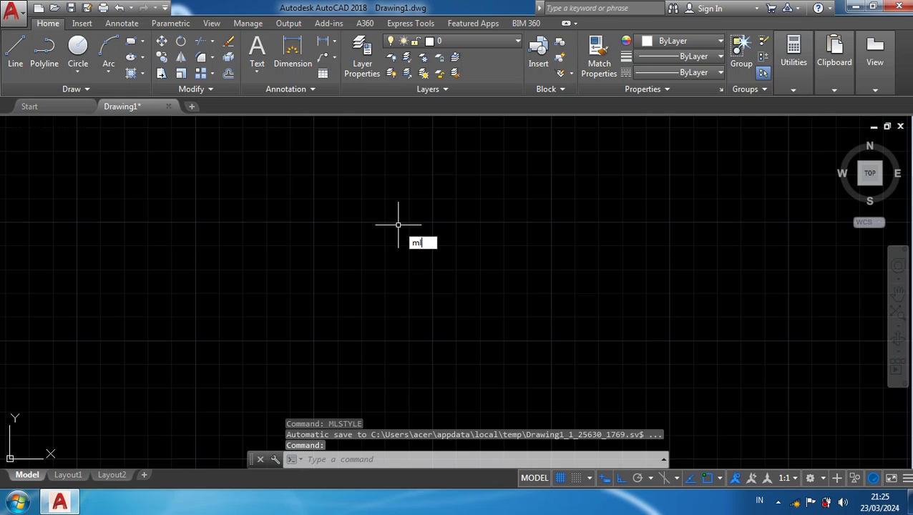
key(Return)
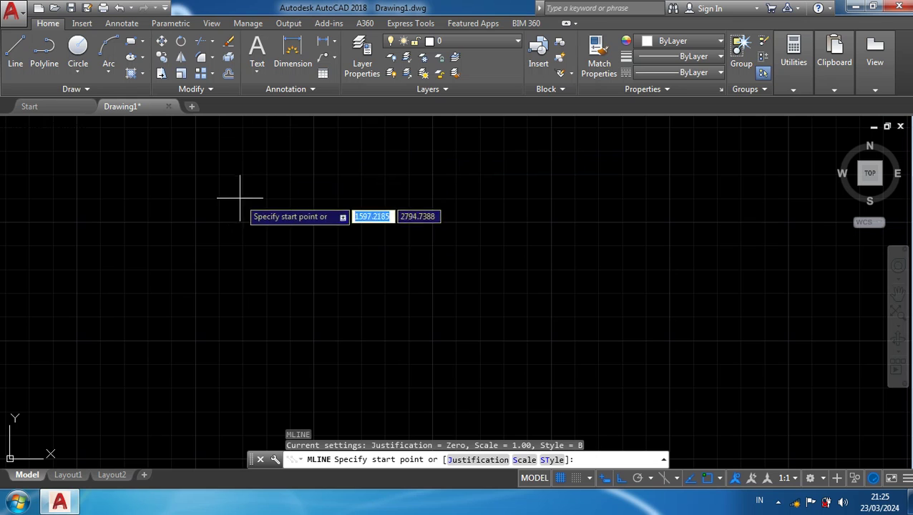
click(251, 246)
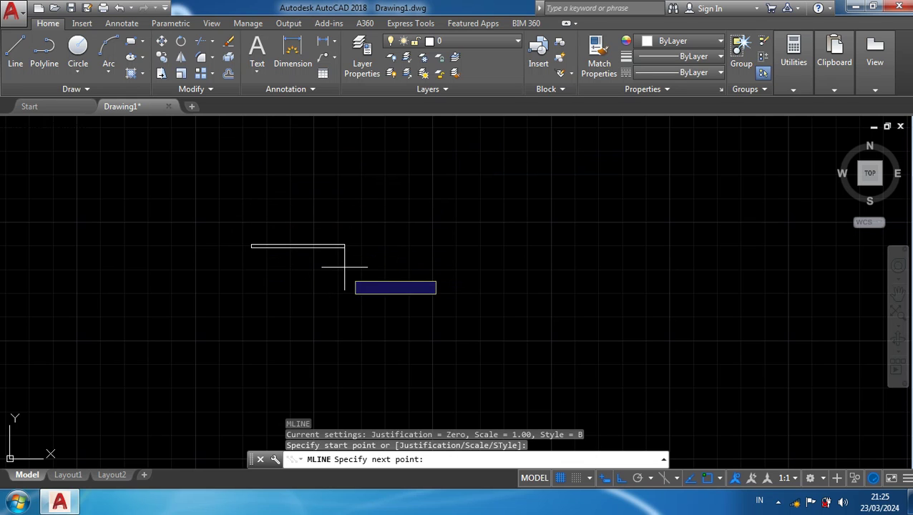
scroll(339, 252, up, 4)
click(337, 268)
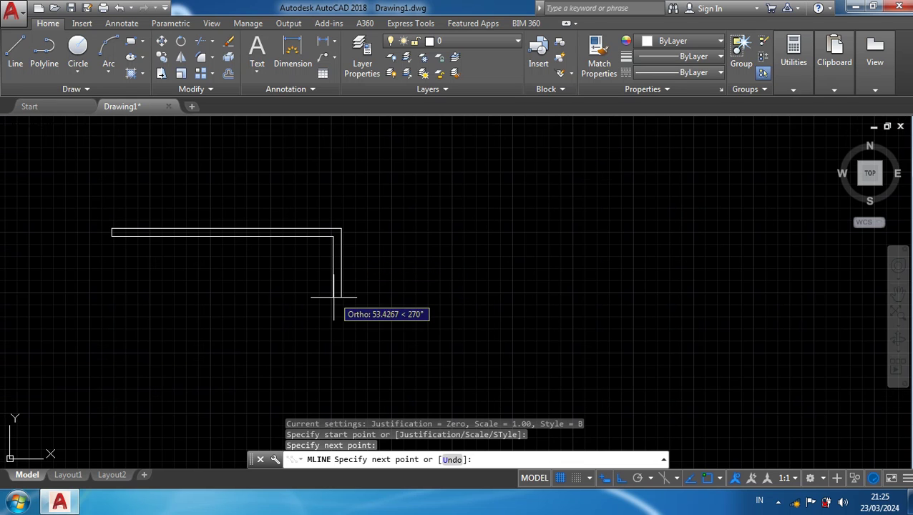
click(317, 356)
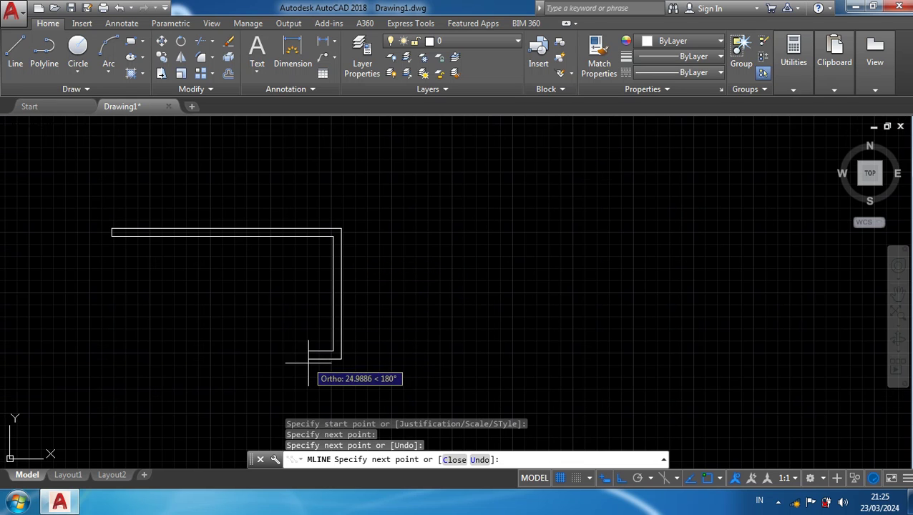
click(545, 342)
key(Return)
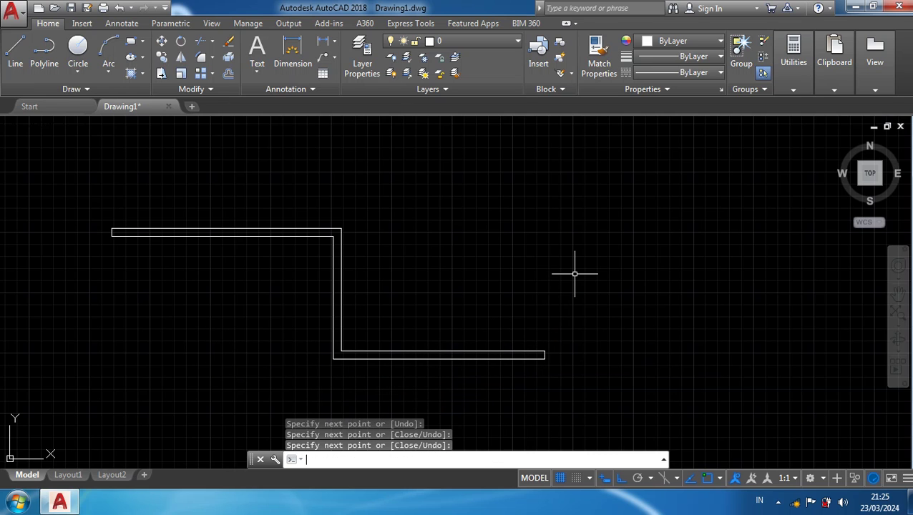
Examine the line caps at both ends of the Z-shaped multiline
scroll(108, 227, up, 4)
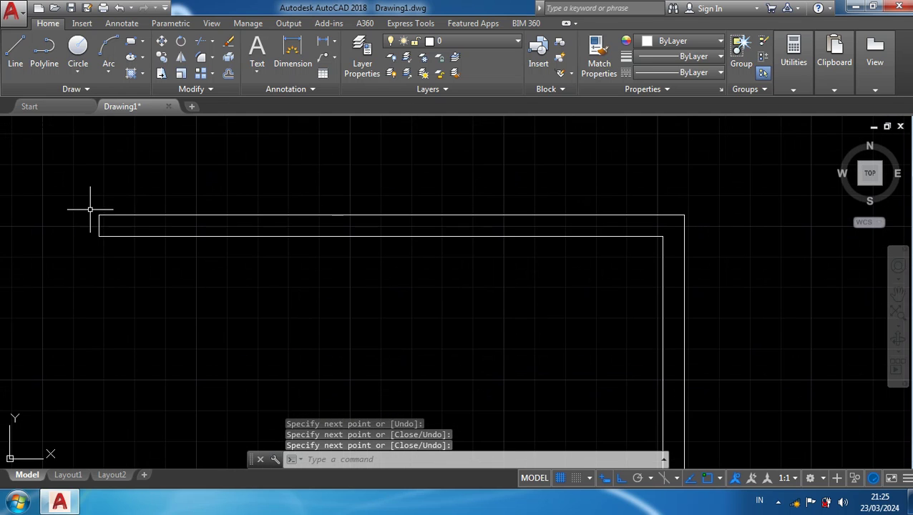
scroll(81, 220, up, 2)
scroll(89, 212, up, 2)
scroll(111, 229, down, 6)
middle_drag(550, 381, 467, 262)
scroll(654, 290, up, 6)
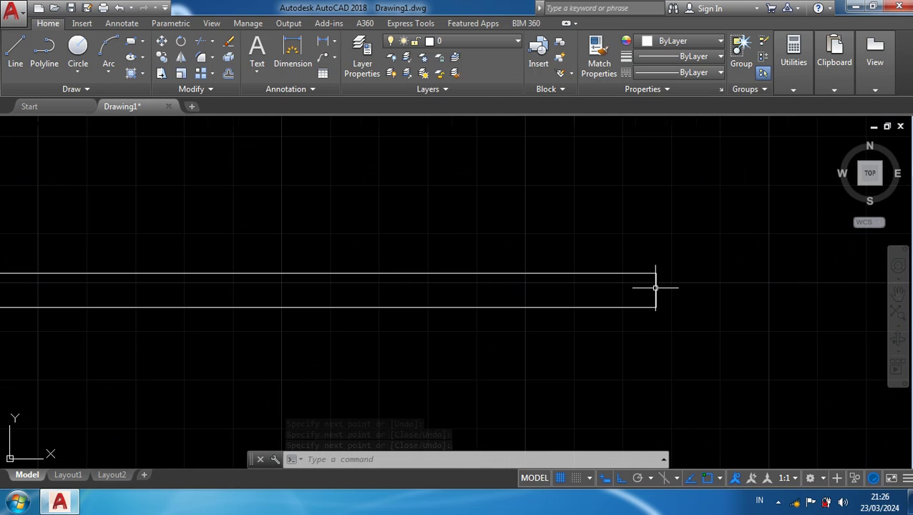
scroll(648, 296, down, 8)
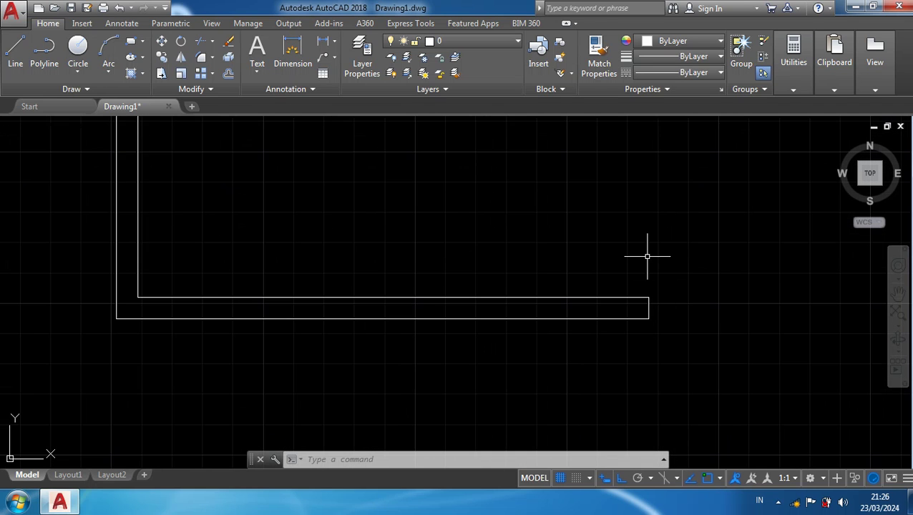
middle_drag(605, 187, 623, 237)
Erase the Z-shaped multiline from the drawing
click(701, 369)
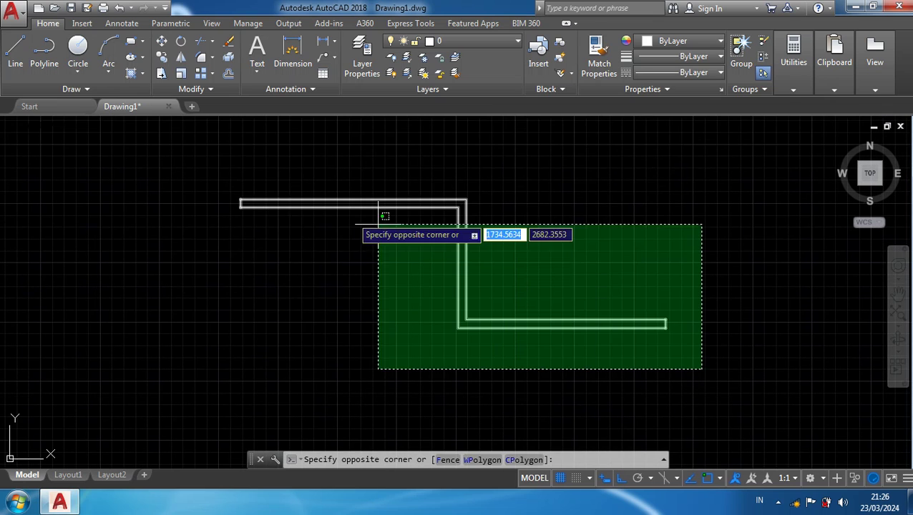
click(190, 157)
key(Delete)
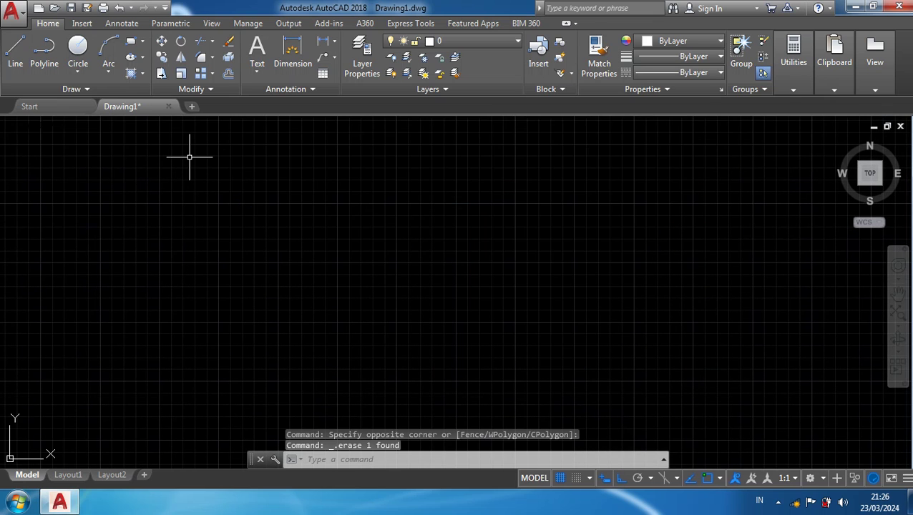
Modify multiline style B to use outer arc caps at both the start and the end
text(mlsty)
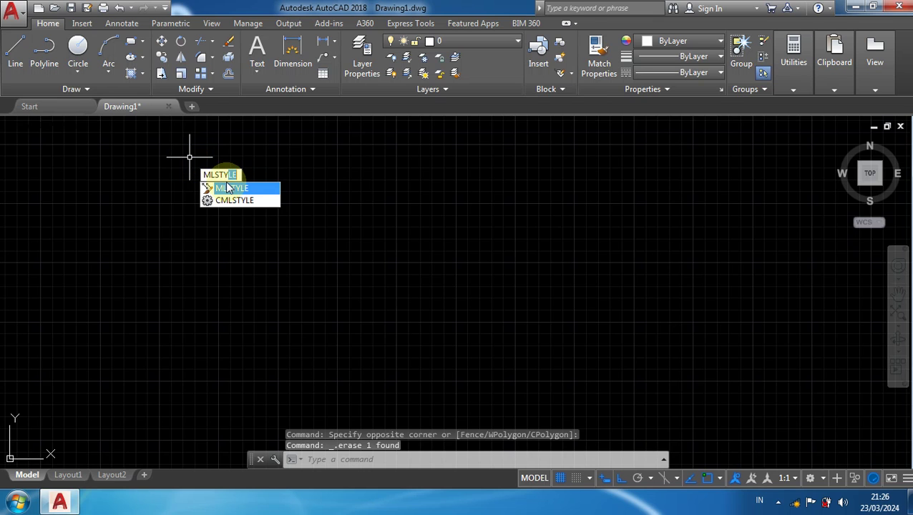
key(Return)
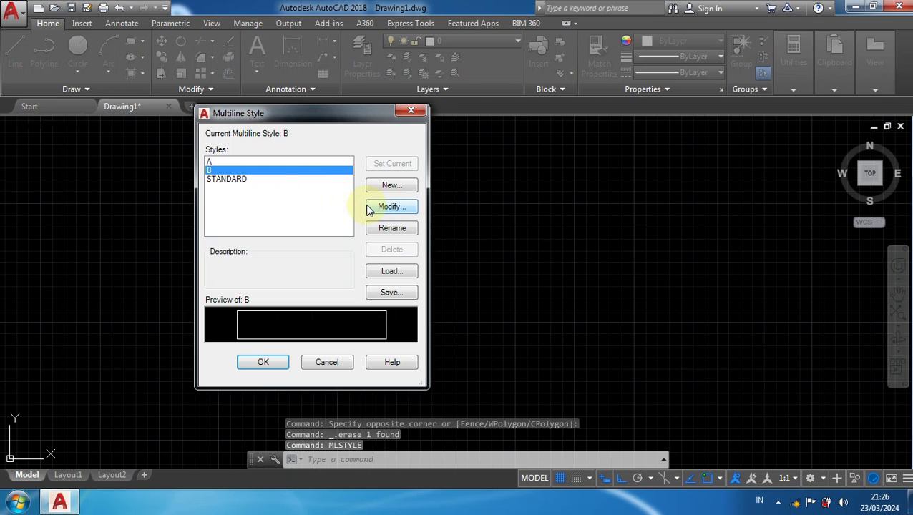
click(391, 206)
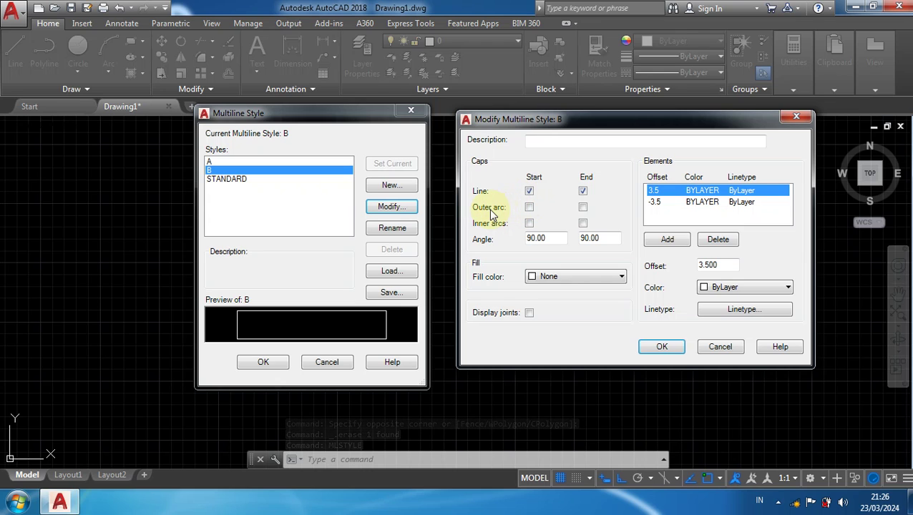
click(529, 208)
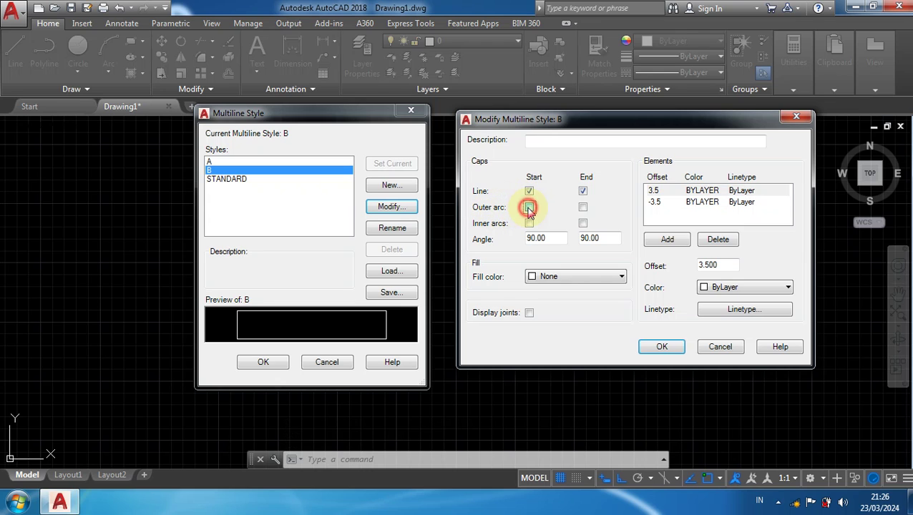
click(584, 207)
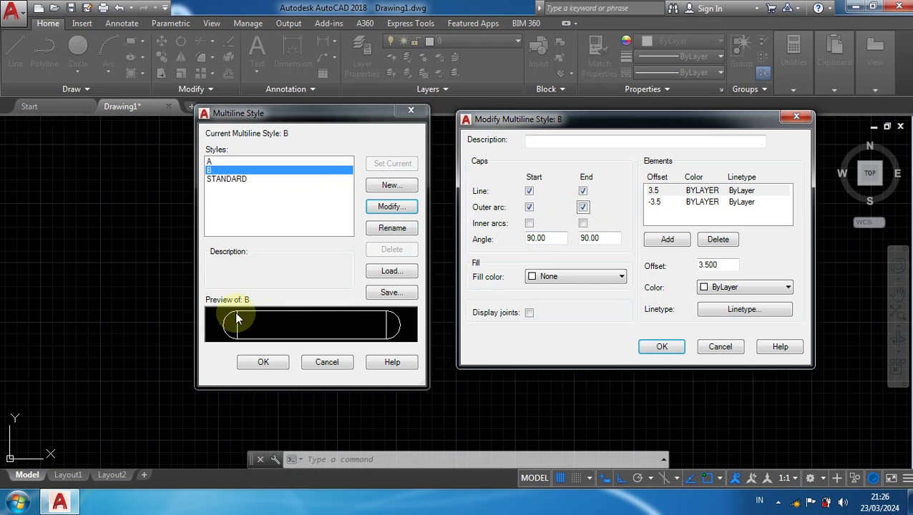
Disable style B's line caps at the start and end, and save the style changes
click(530, 192)
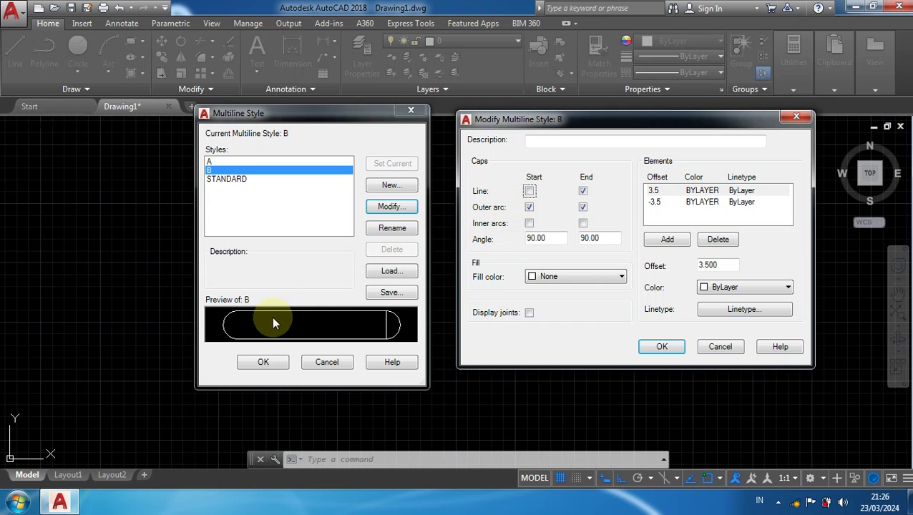
click(583, 192)
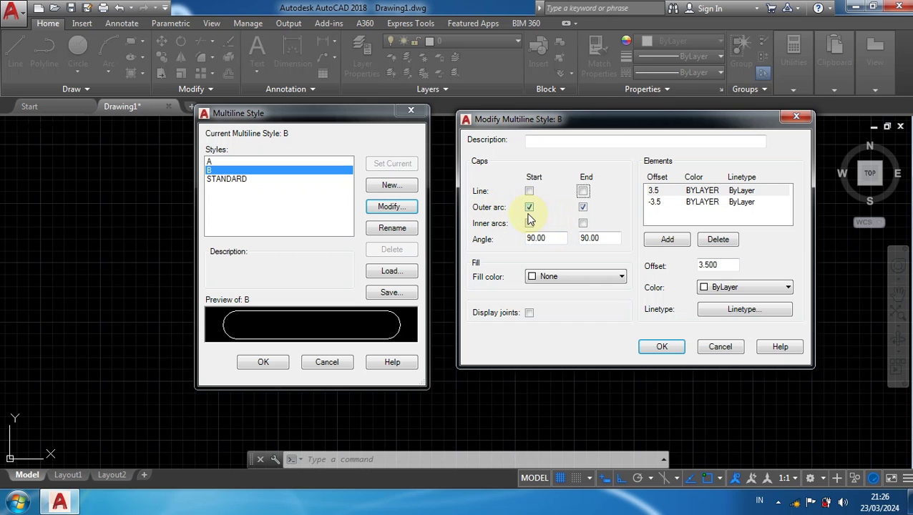
click(658, 348)
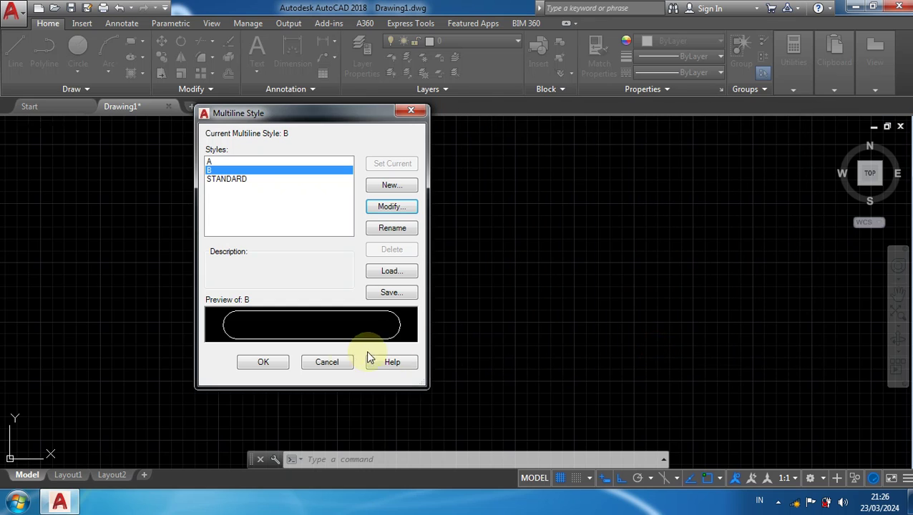
click(263, 362)
Draw a stepped multiline in style B with six orthogonal segments running right, down, right, up, left and up
text(ML)
key(Return)
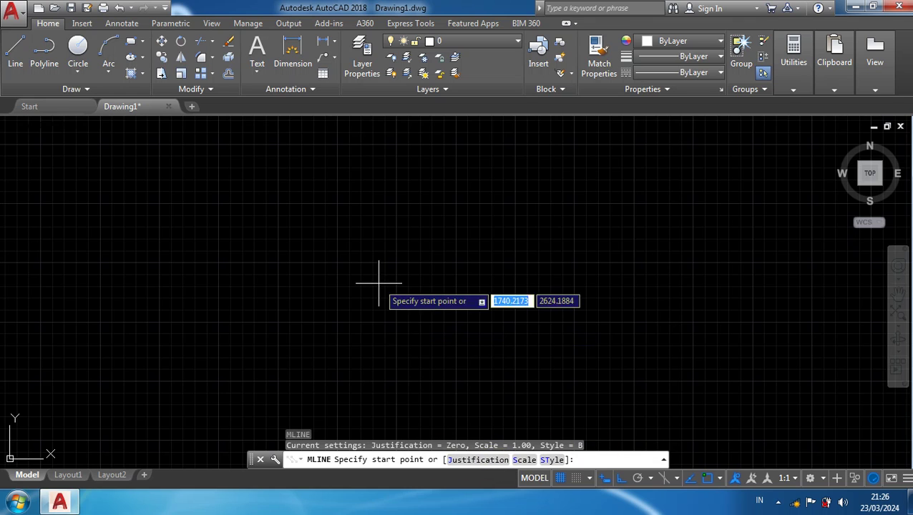
click(299, 235)
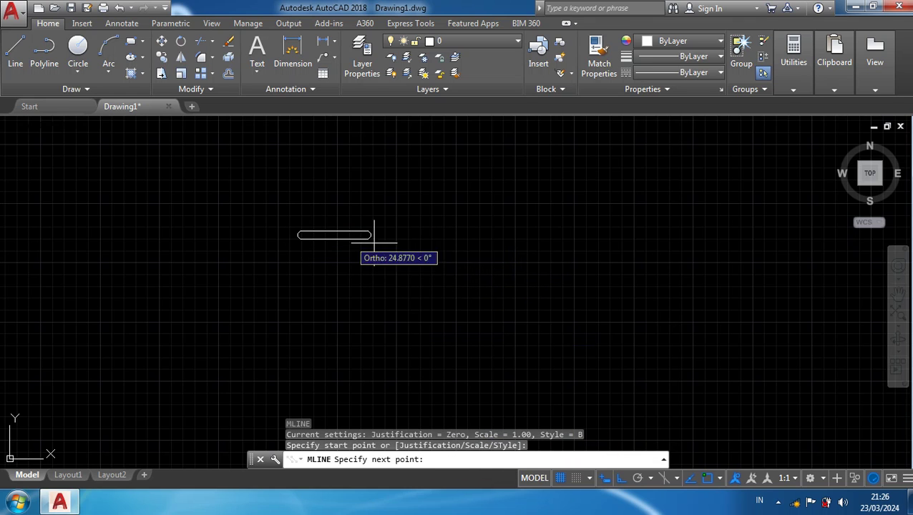
click(473, 234)
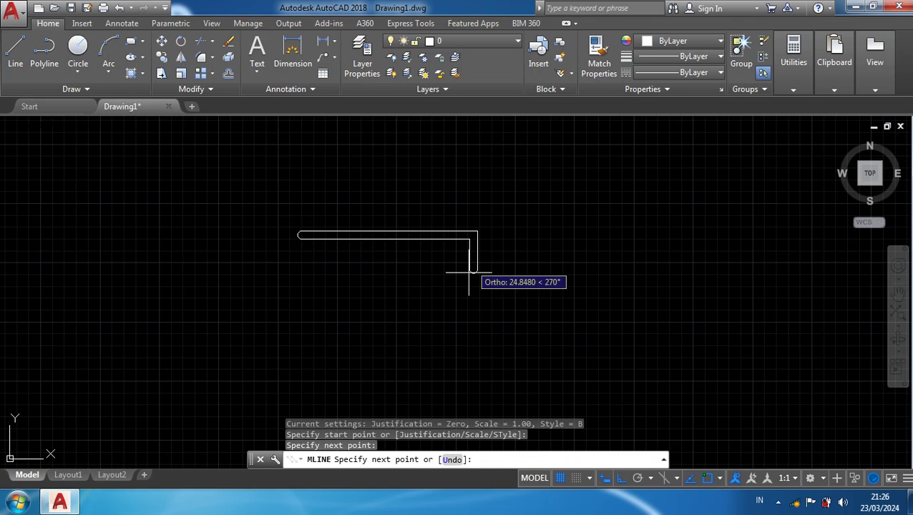
click(473, 302)
click(576, 302)
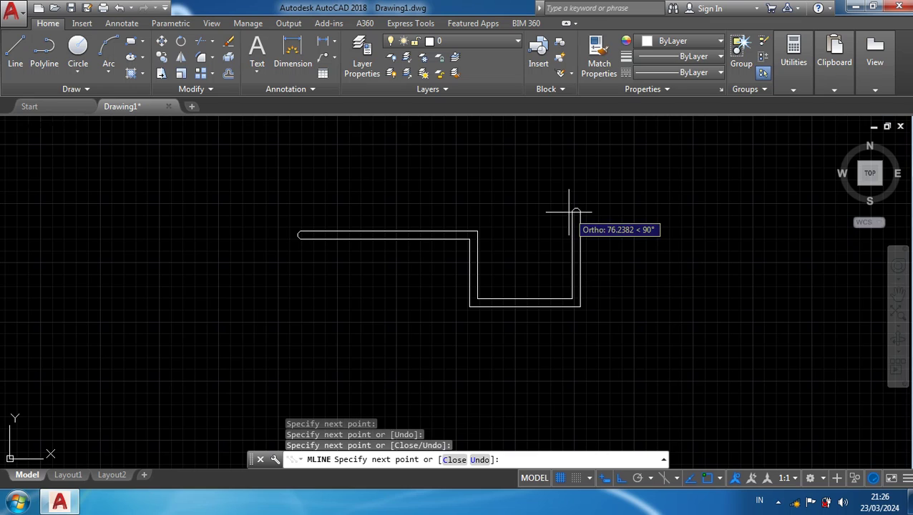
click(574, 211)
click(506, 174)
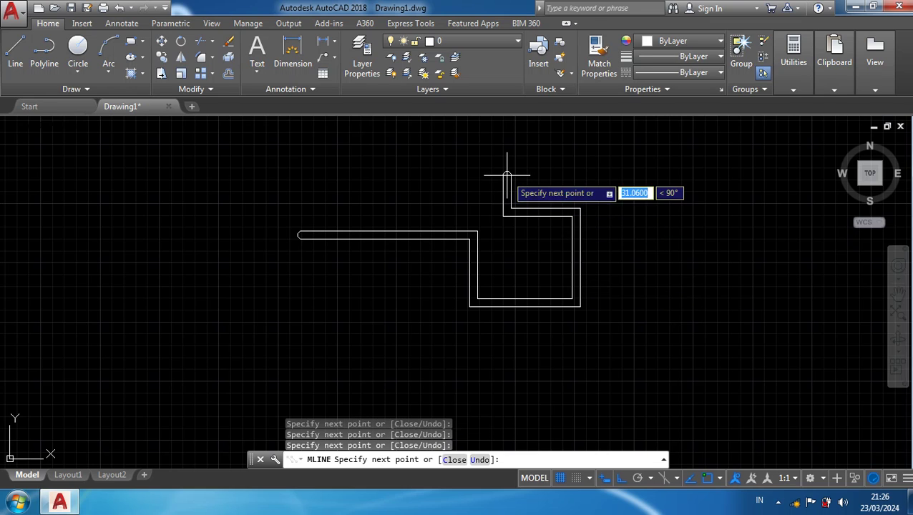
click(507, 174)
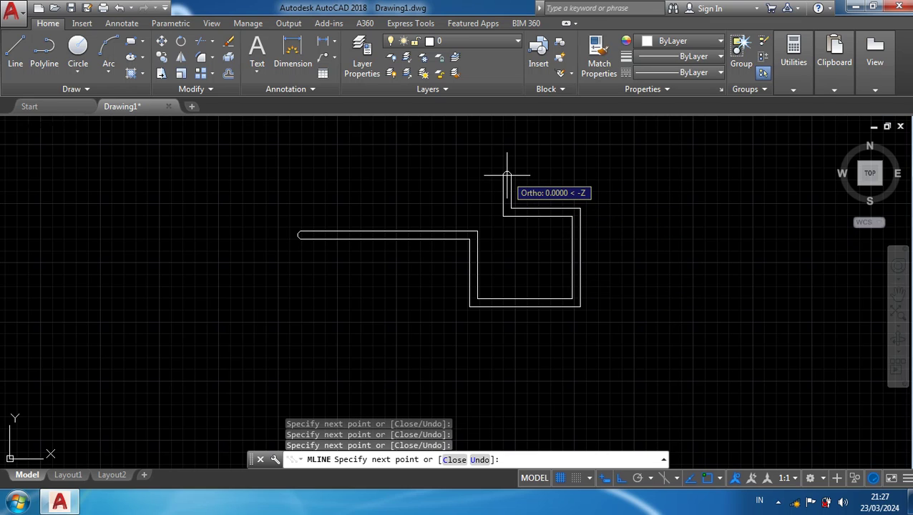
key(Return)
Erase the six-segment multiline with the rounded ends
scroll(298, 231, up, 5)
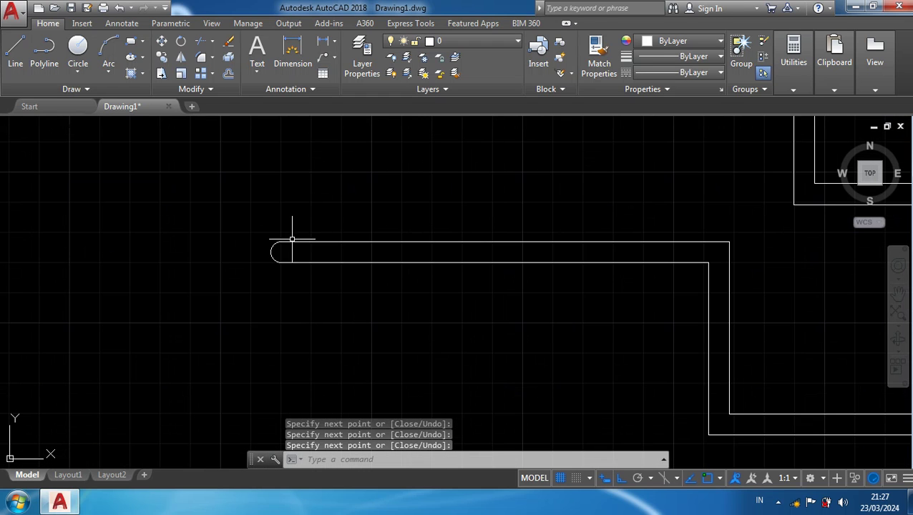
scroll(279, 238, down, 6)
middle_drag(279, 238, 377, 210)
scroll(537, 158, up, 3)
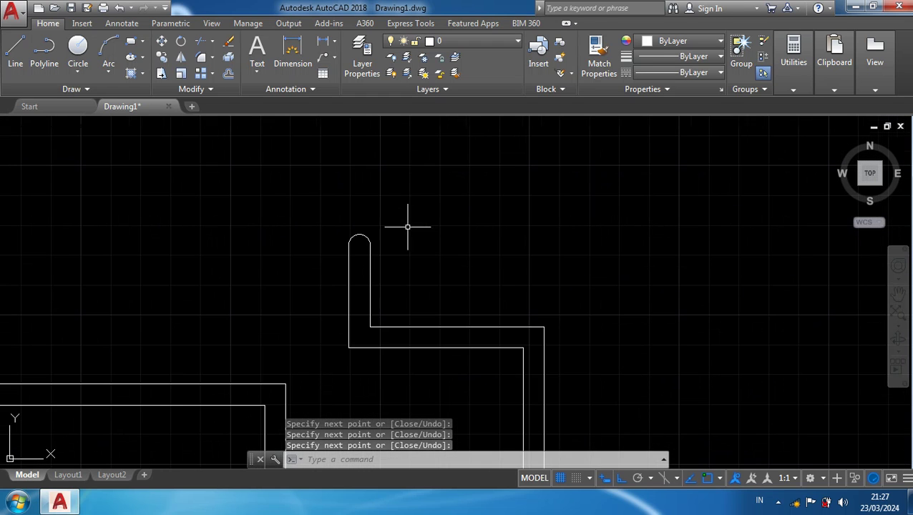
scroll(334, 219, down, 3)
middle_drag(315, 234, 322, 204)
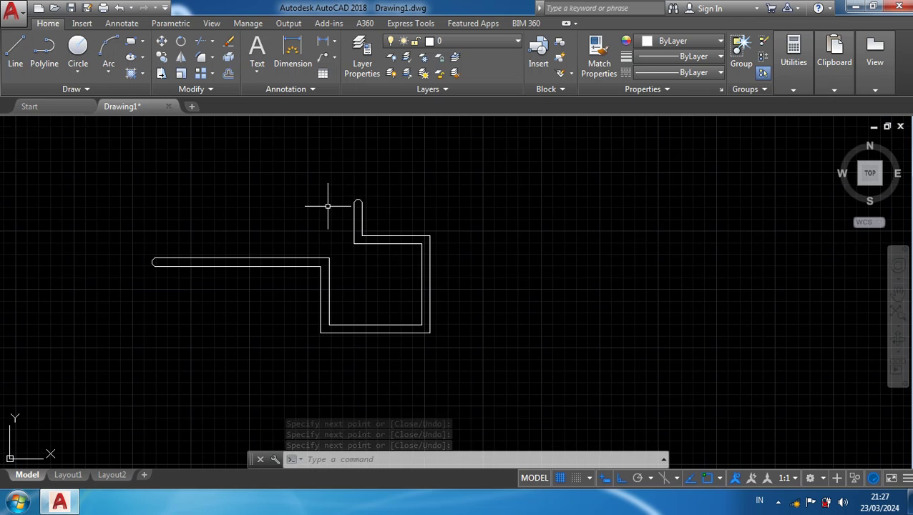
click(526, 387)
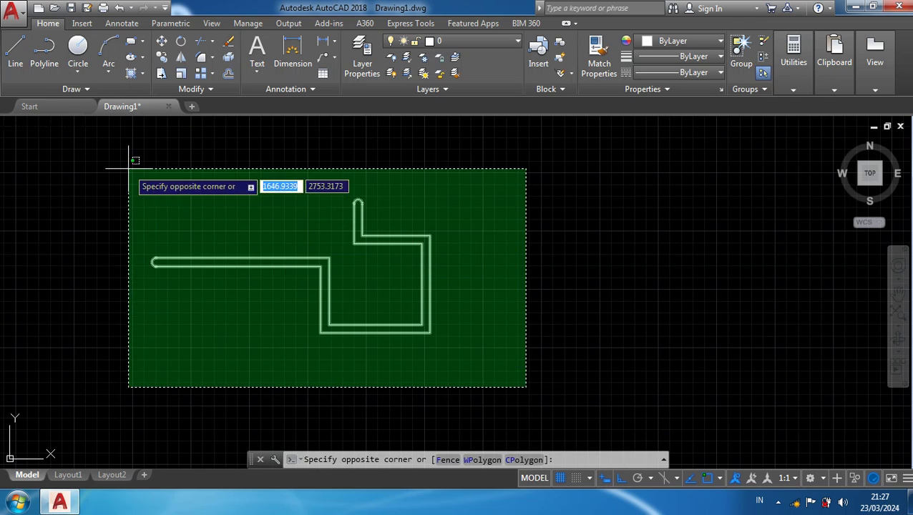
click(129, 169)
key(Delete)
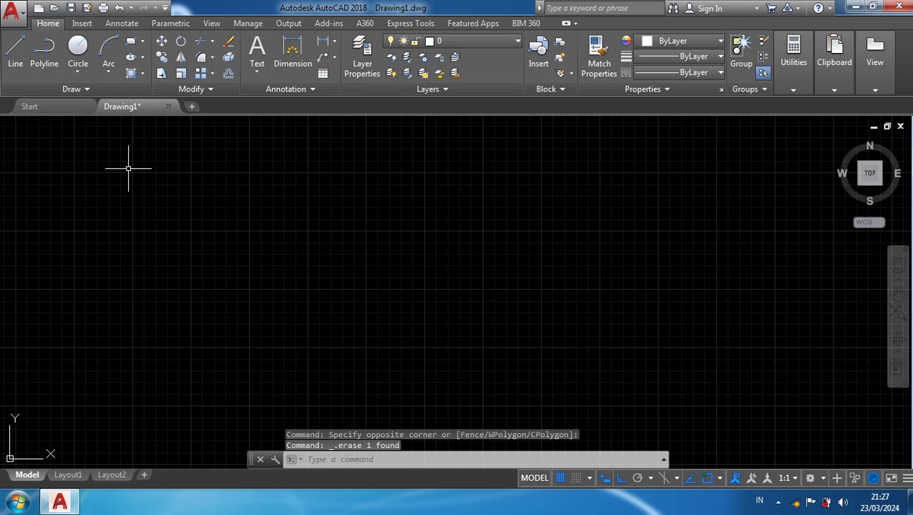
Open multiline style B for modification and disable its outer arc caps at the start and the end
text(ml)
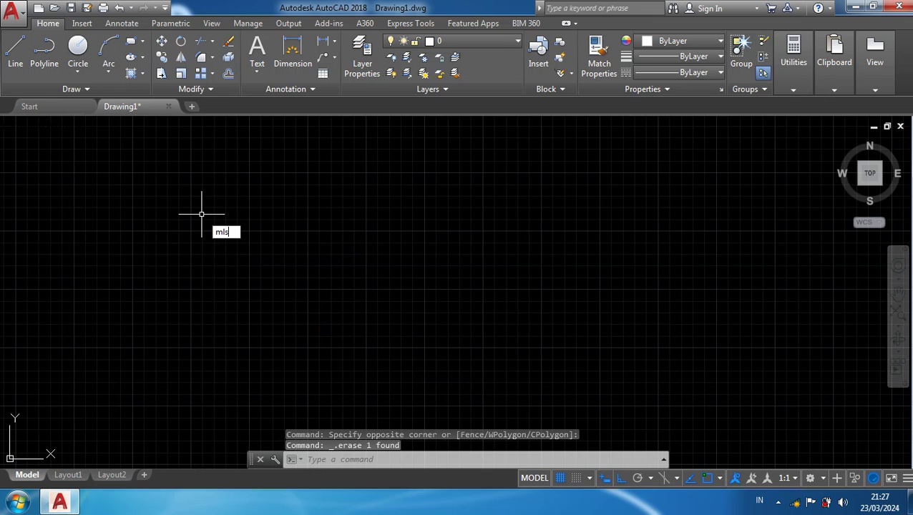
text(s)
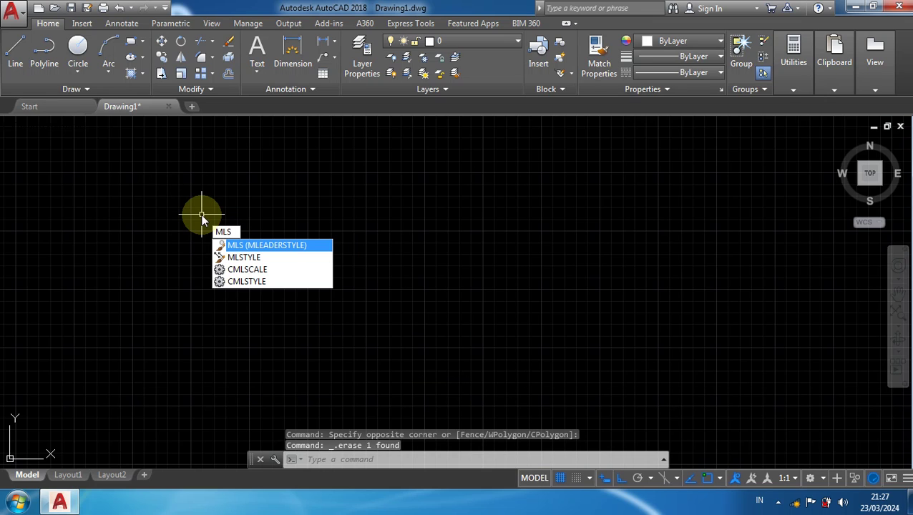
text(yle)
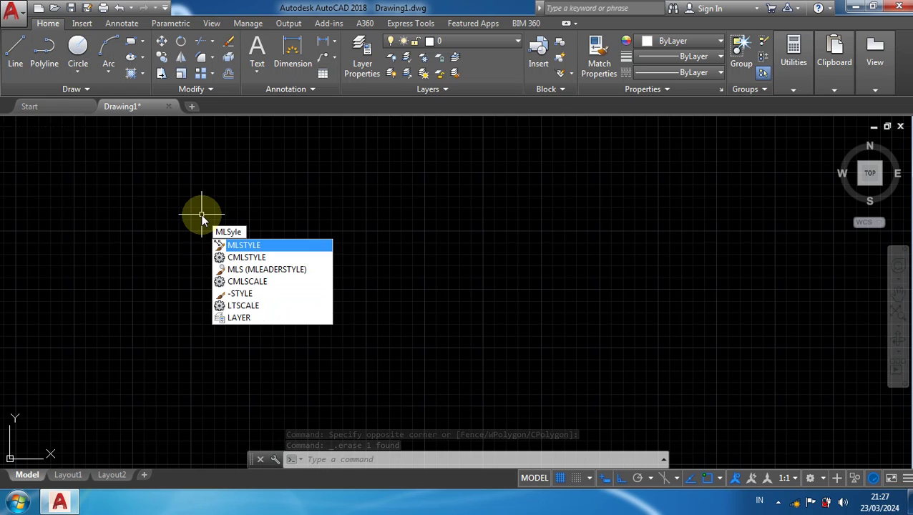
key(Return)
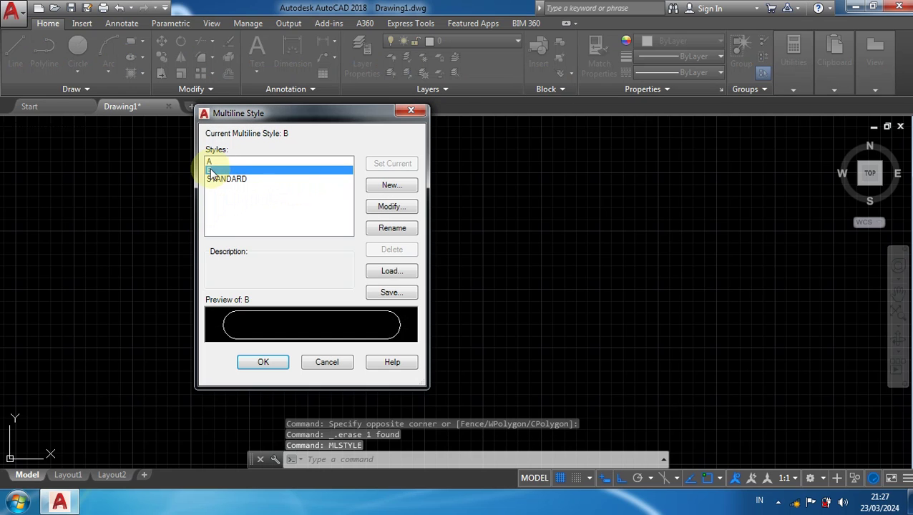
click(390, 206)
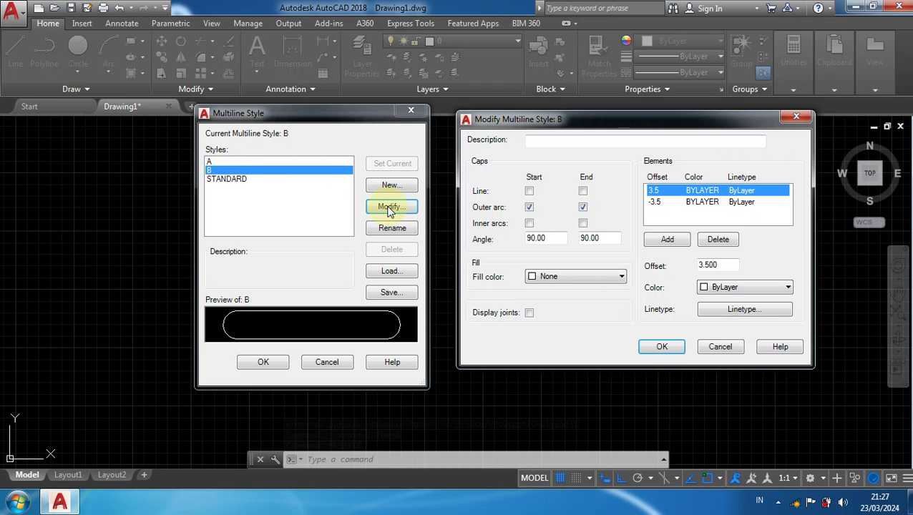
click(529, 208)
click(582, 208)
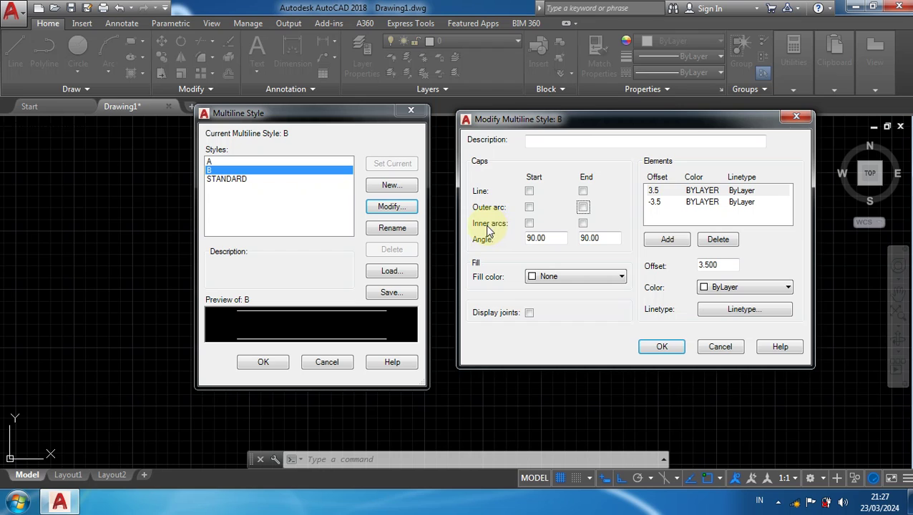
Try inner arc caps at the start and end of style B, and switch both off again
click(529, 223)
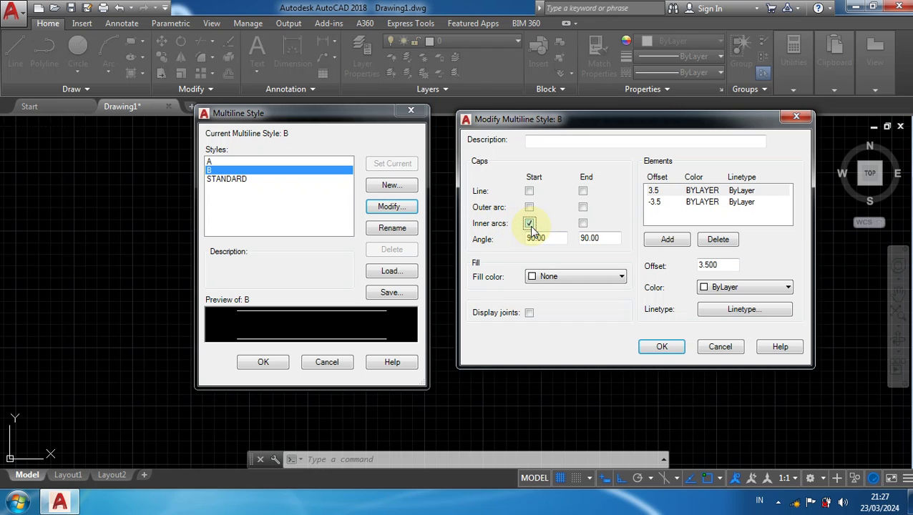
click(583, 224)
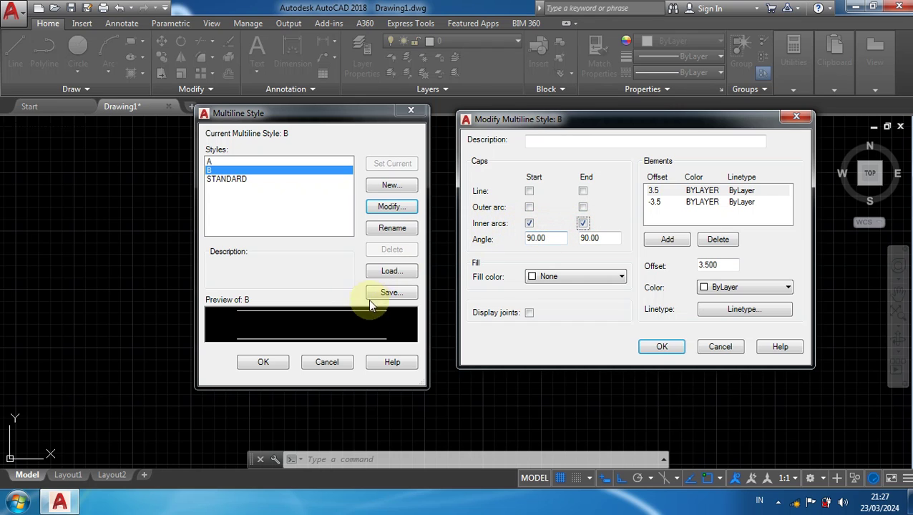
click(528, 223)
click(583, 224)
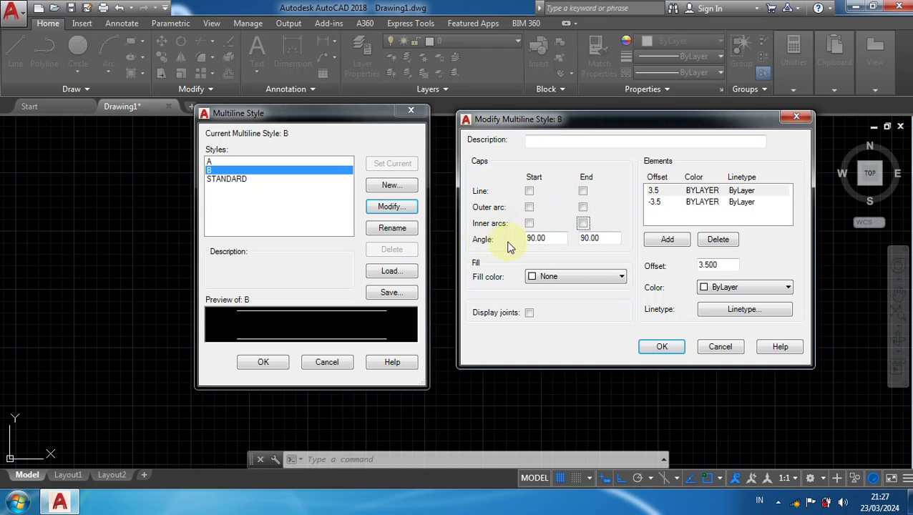
Set style B's start cap angle to 45 degrees and enable the line cap at the start
double_click(553, 238)
text(45)
click(601, 238)
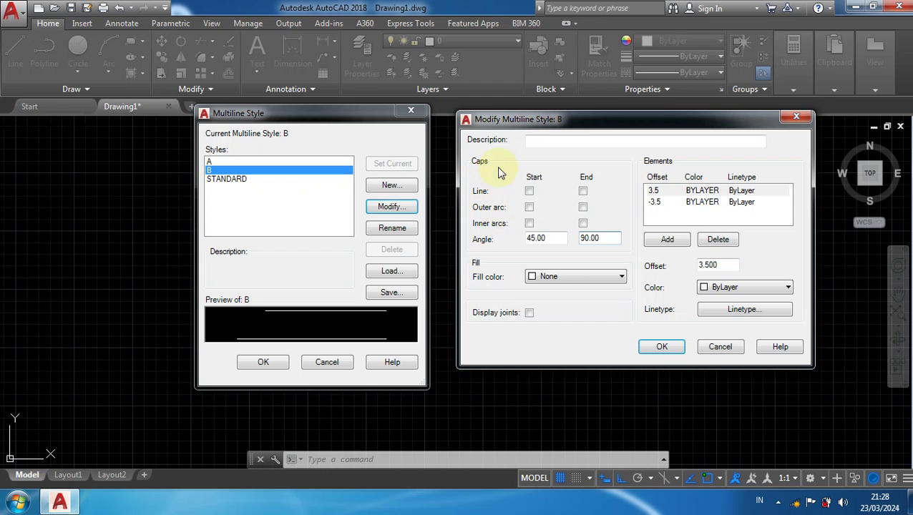
click(529, 192)
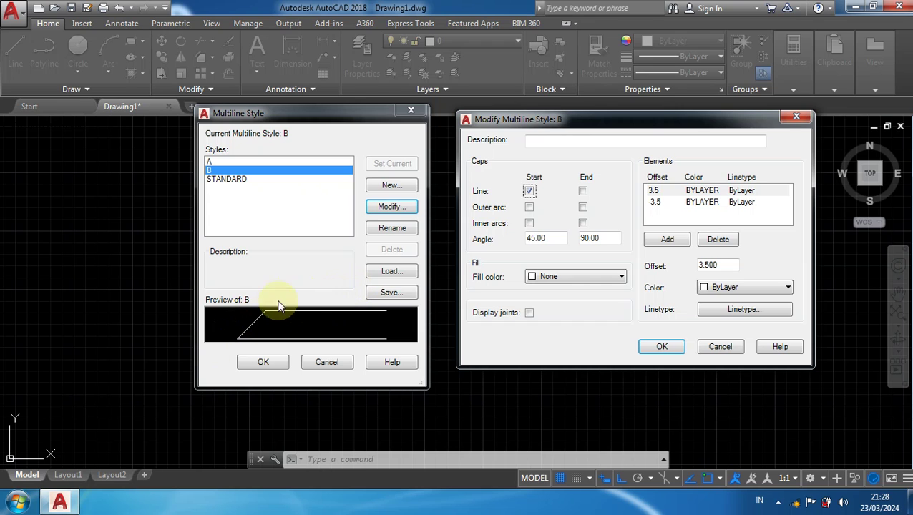
Try an end cap angle of 70 degrees with a line cap at the end of style B
double_click(602, 237)
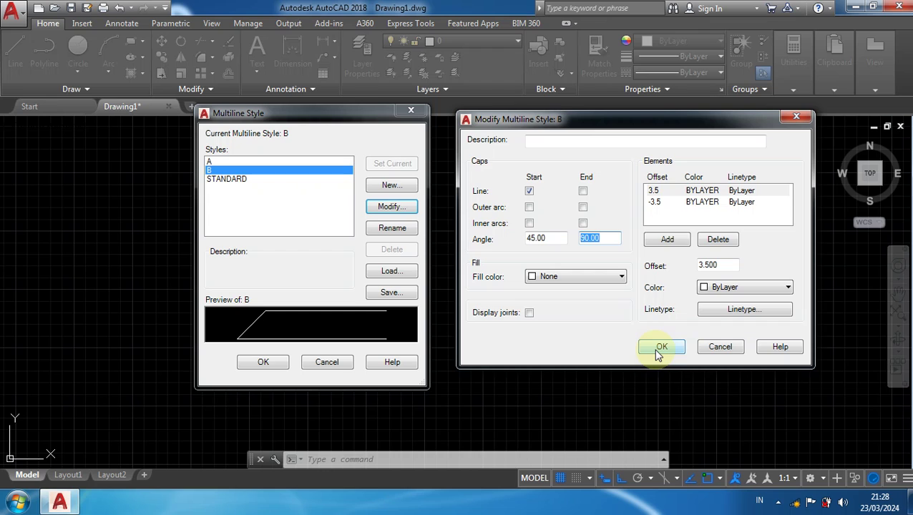
text(70)
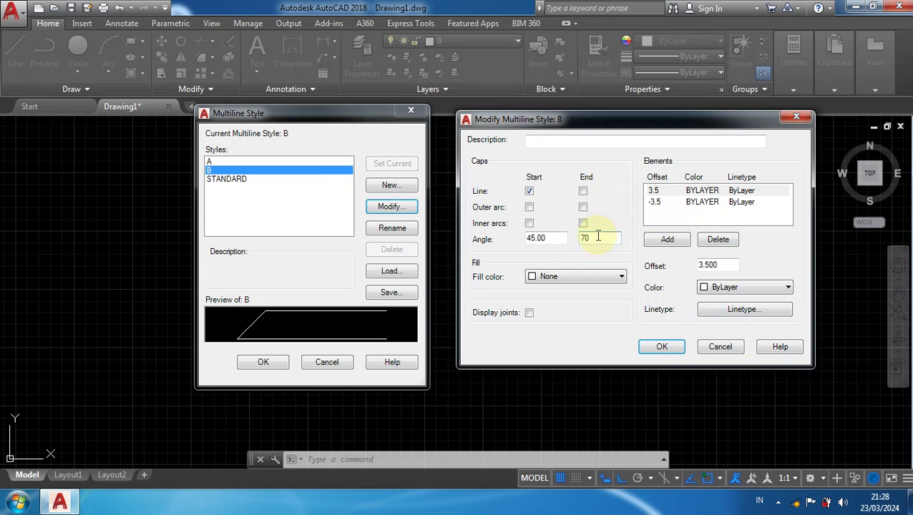
click(552, 239)
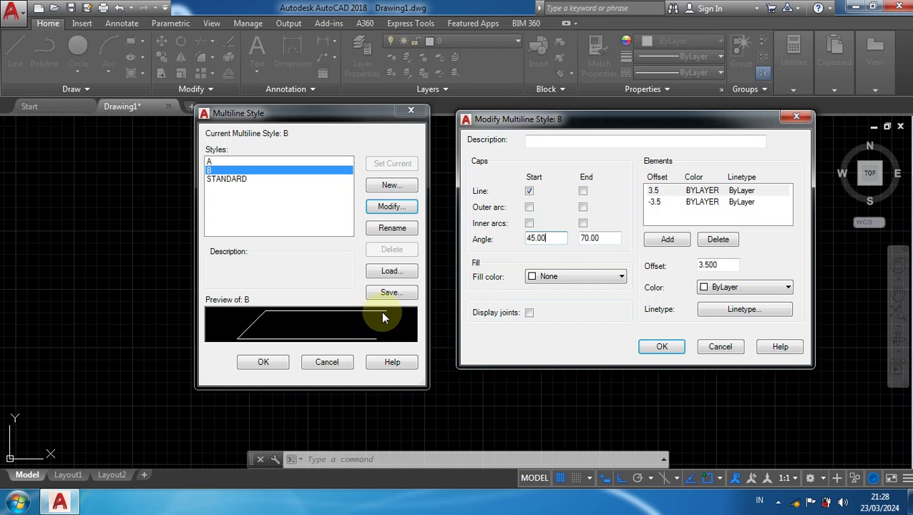
click(583, 191)
Set style B's end cap angle to 45 degrees
drag(613, 241, 480, 252)
text(45)
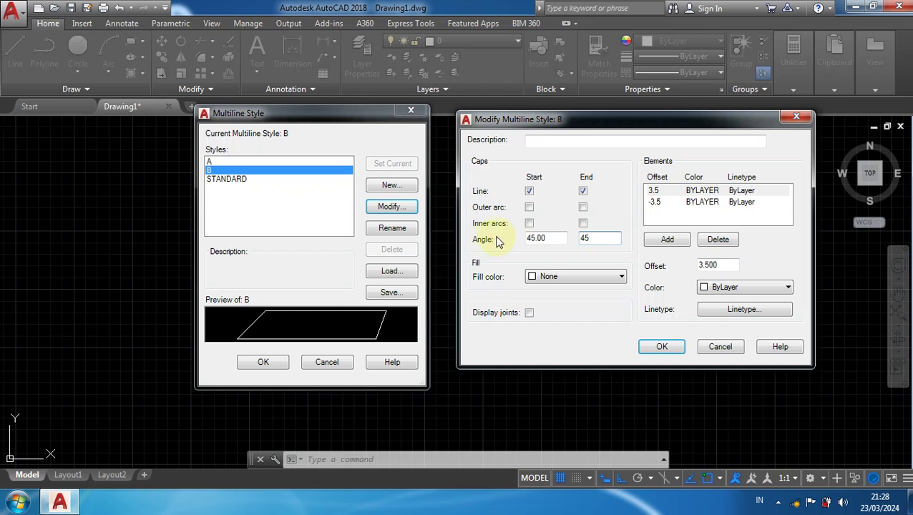
click(553, 236)
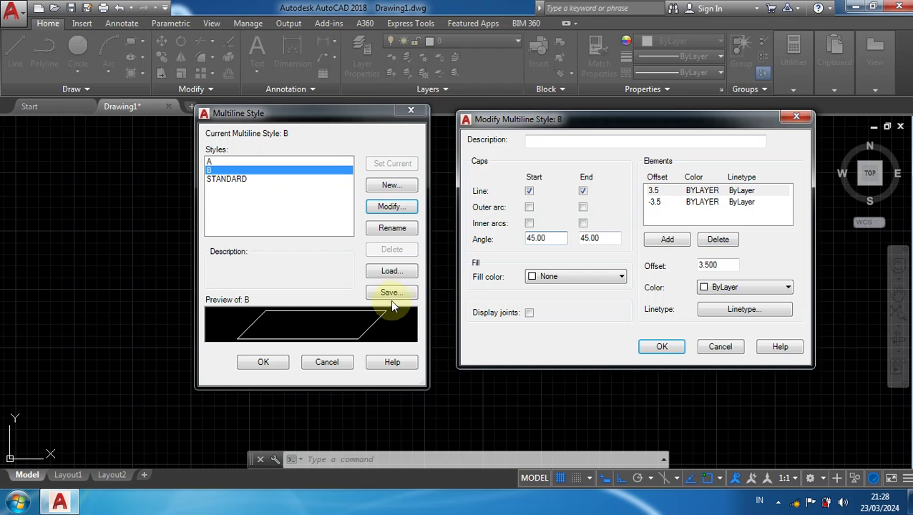
Replace style B's line cap at the end with an outer arc cap, and save the style changes
click(584, 191)
click(583, 207)
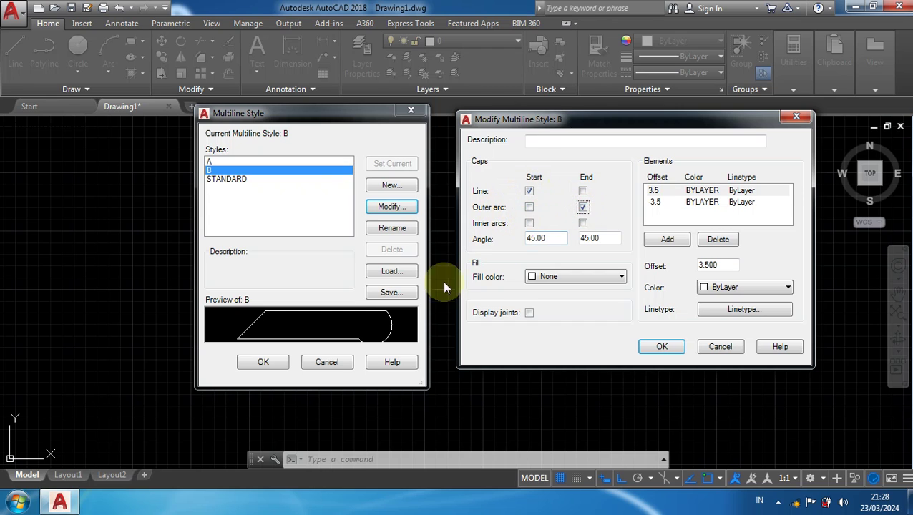
click(662, 347)
click(263, 362)
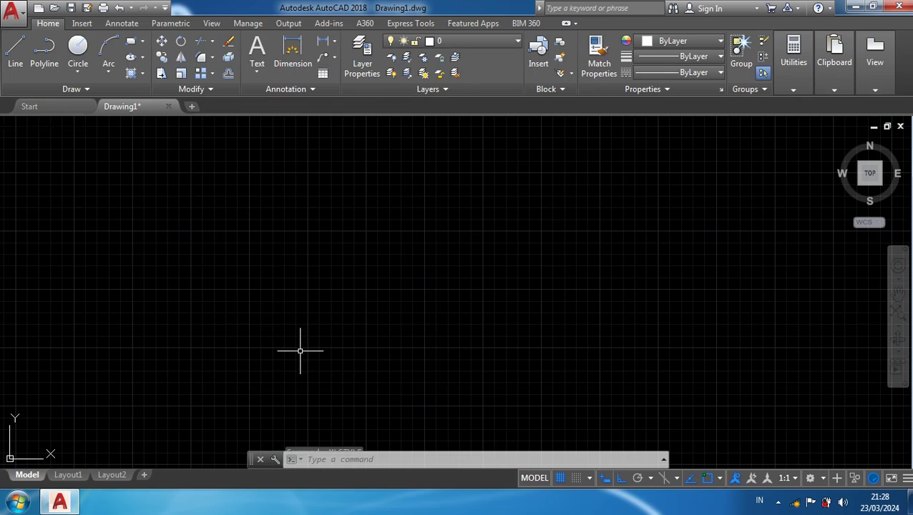
Draw a single horizontal multiline in style B, about 136 units long, from left to right
text(ml)
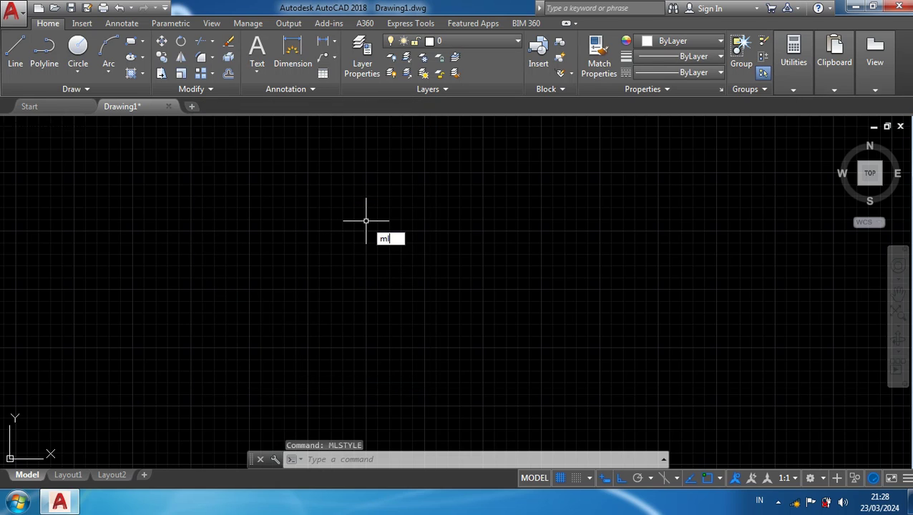
key(Return)
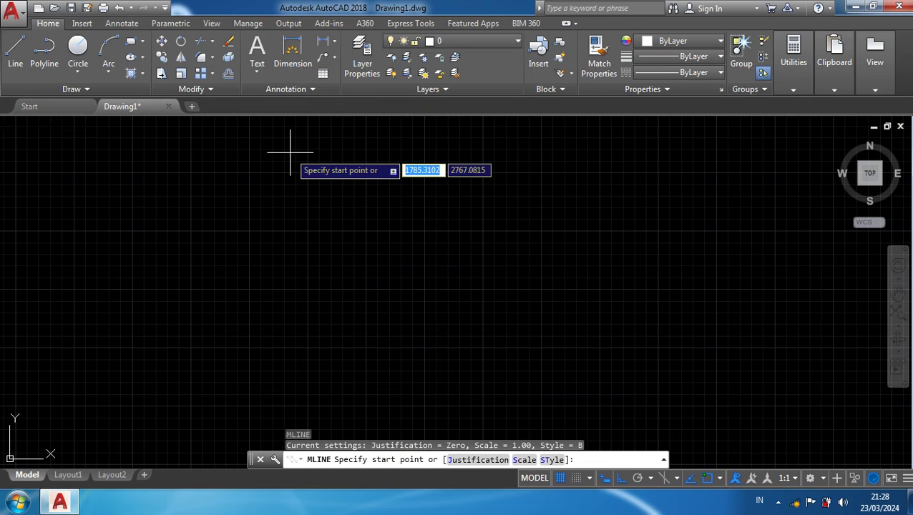
click(285, 215)
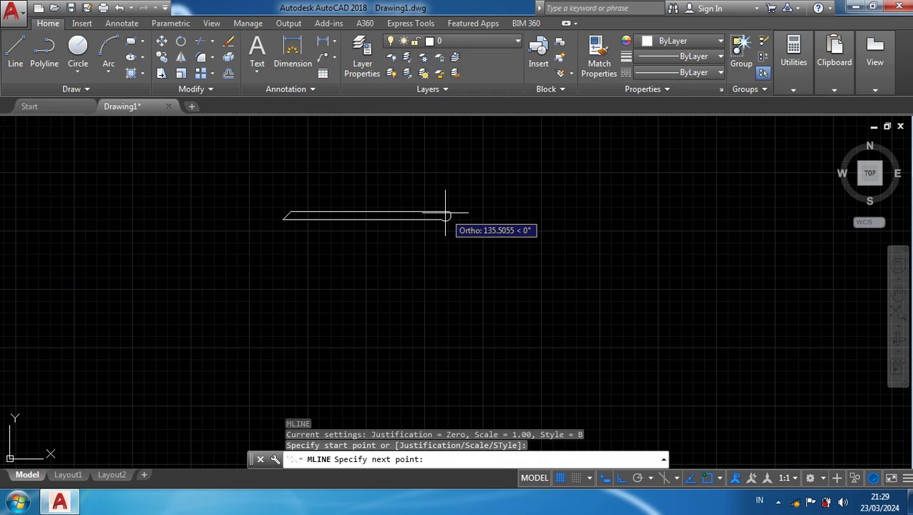
click(445, 214)
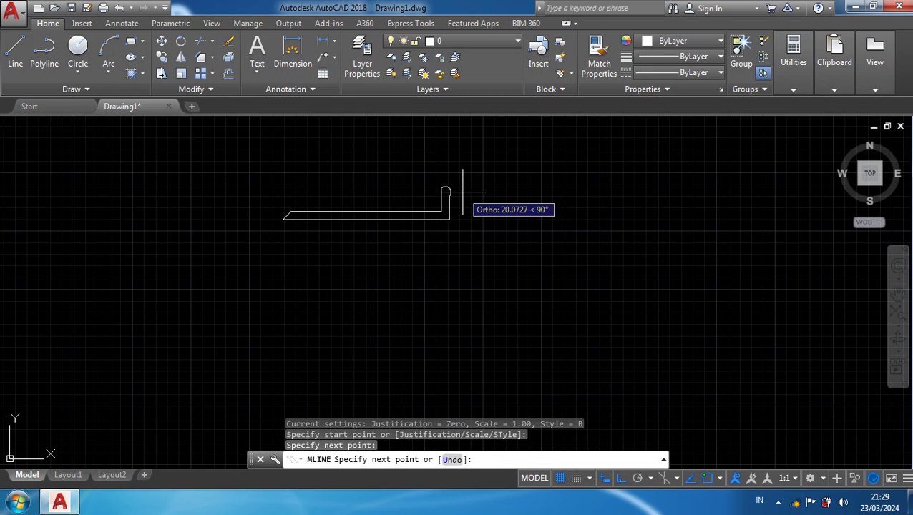
key(Return)
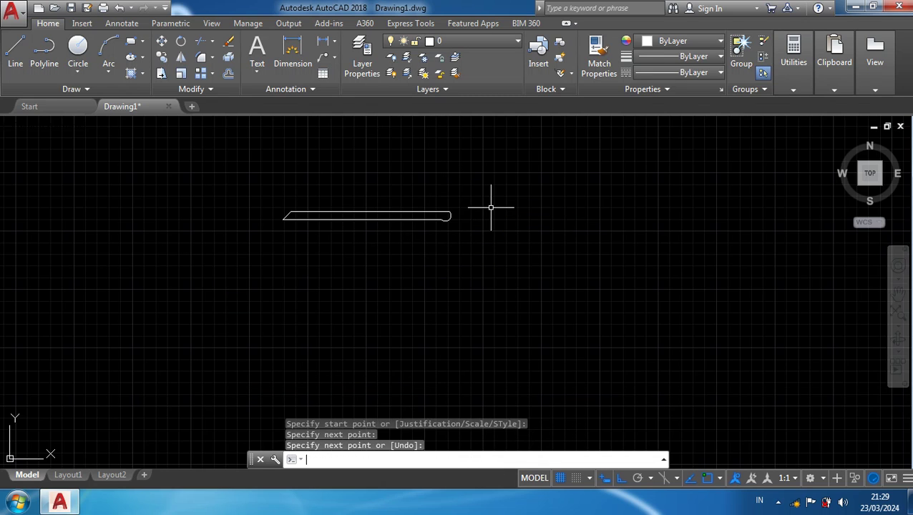
Examine the cap shapes at the start and end of the horizontal multiline up close
scroll(395, 195, up, 5)
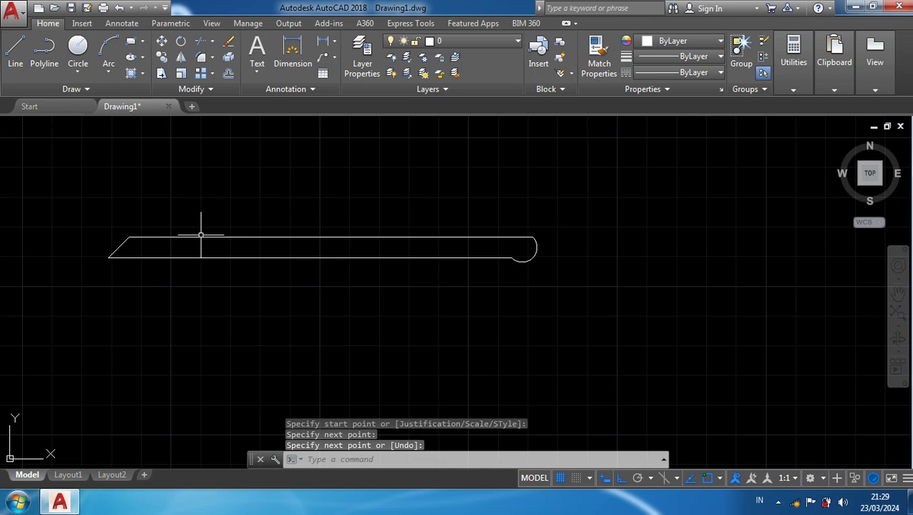
middle_drag(276, 189, 471, 175)
scroll(313, 209, up, 2)
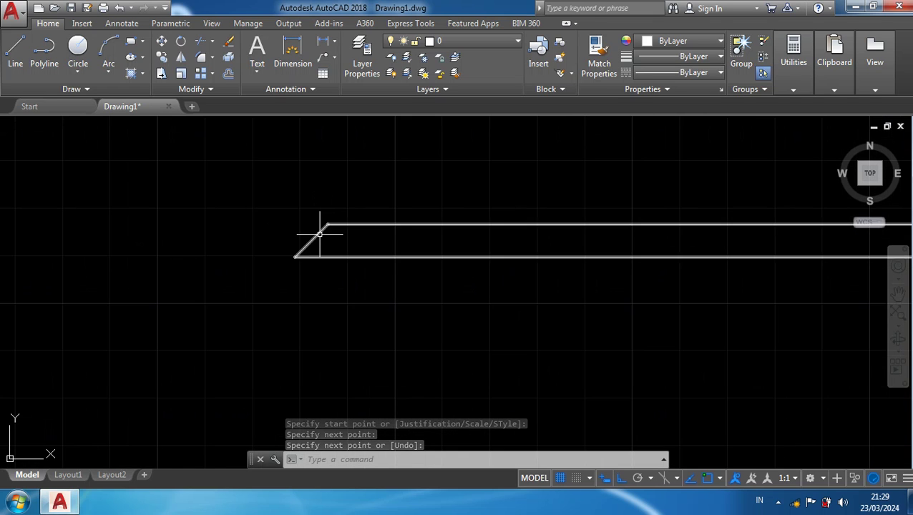
scroll(320, 238, down, 2)
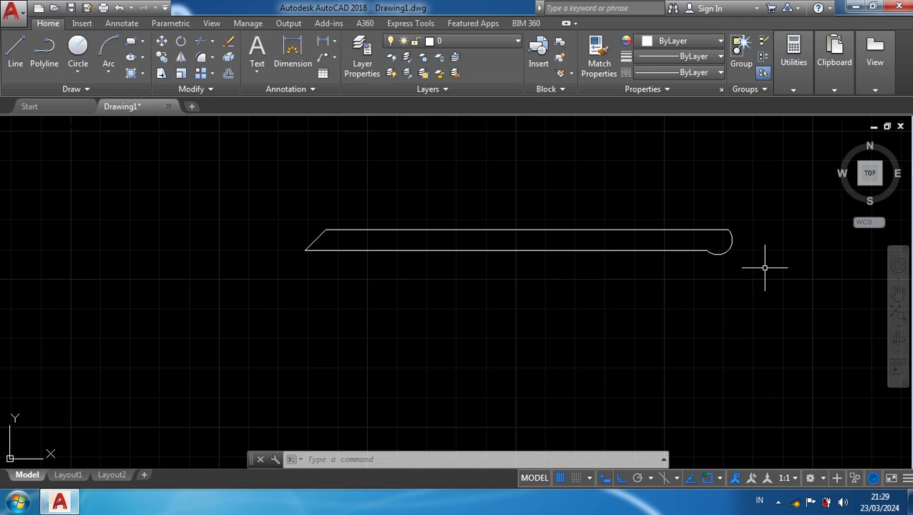
scroll(746, 247, up, 2)
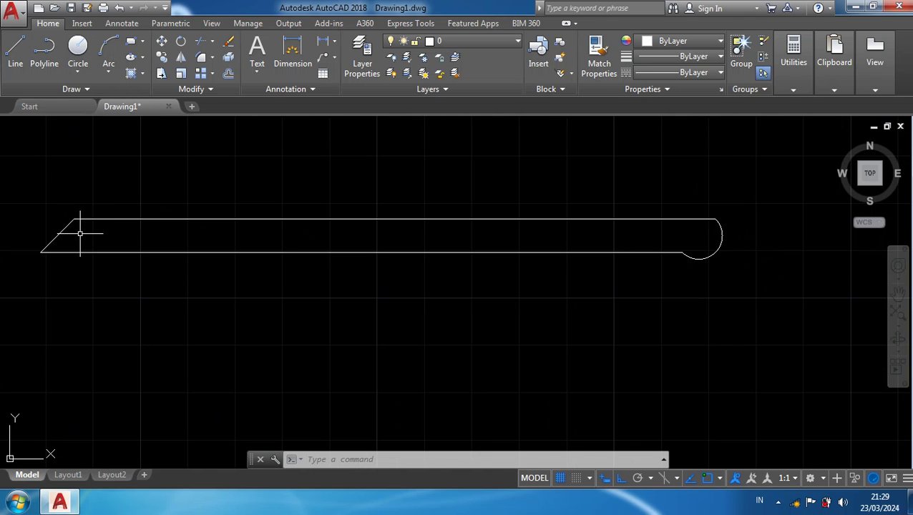
scroll(672, 226, up, 2)
scroll(791, 244, down, 3)
scroll(259, 207, up, 2)
scroll(260, 211, down, 2)
scroll(260, 211, down, 2)
Erase the horizontal test multiline
click(611, 318)
click(492, 203)
key(Delete)
Reopen multiline style B for modification and disable its start line cap and end outer arc cap
text(ML)
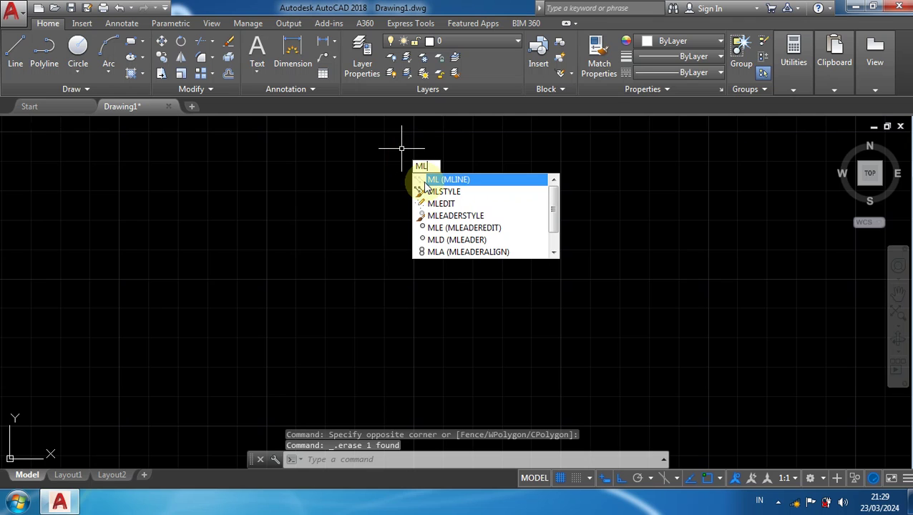
text(STYLE)
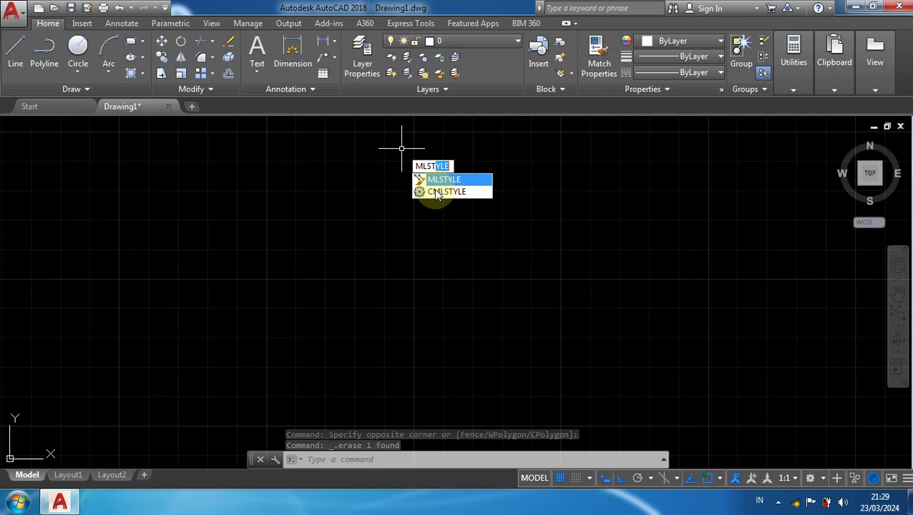
click(451, 181)
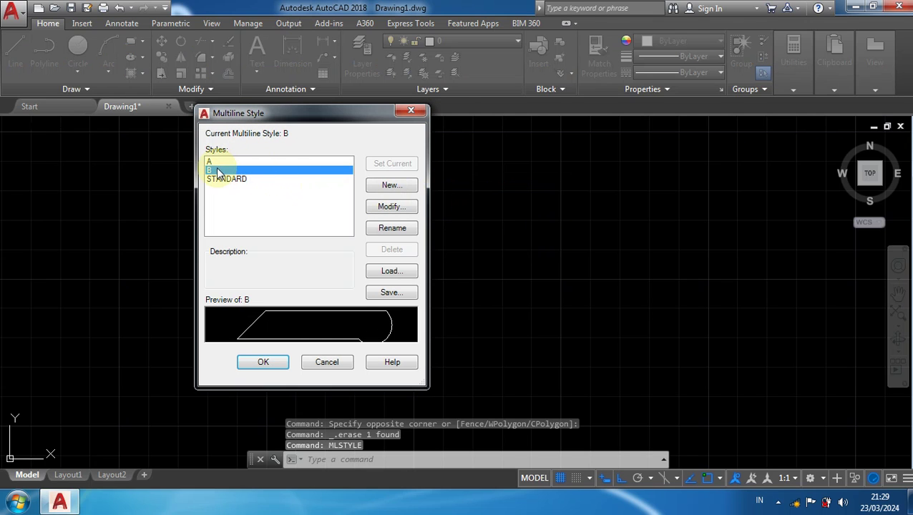
click(386, 207)
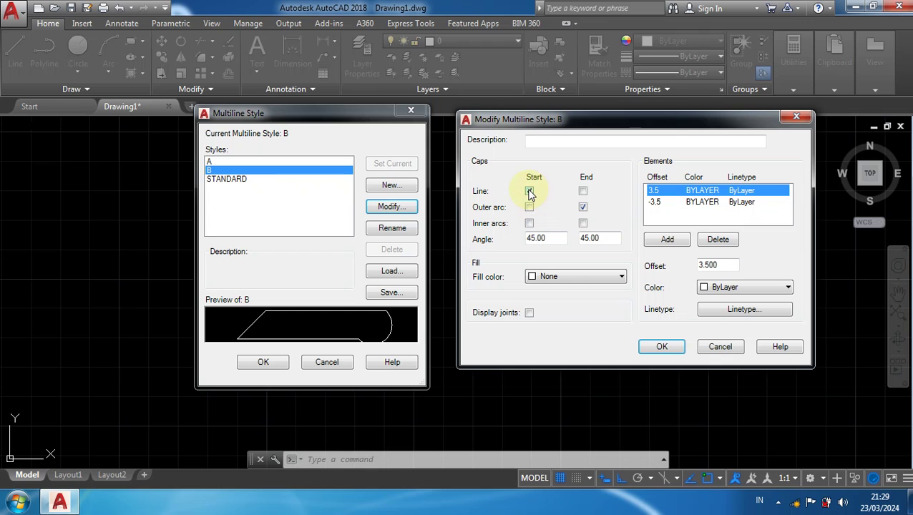
click(529, 191)
click(583, 208)
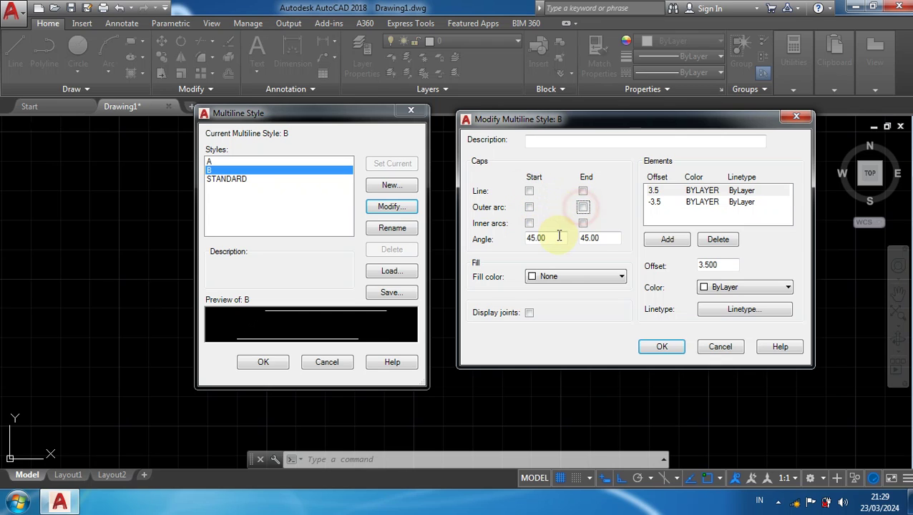
Set both the start and end cap angles of style B to 90 degrees
double_click(550, 238)
text(90)
double_click(594, 238)
text(90)
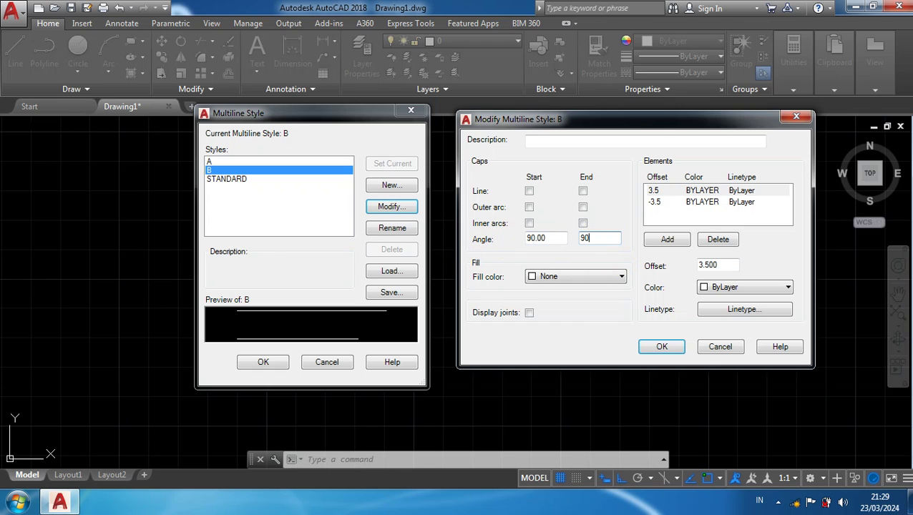
Toggle the display of joints for style B to compare the preview, leaving it enabled
click(529, 313)
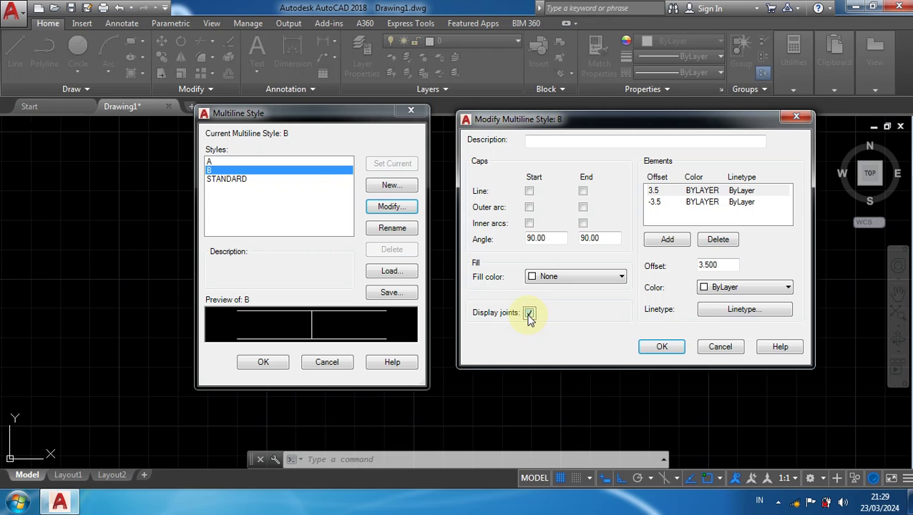
click(530, 314)
click(529, 314)
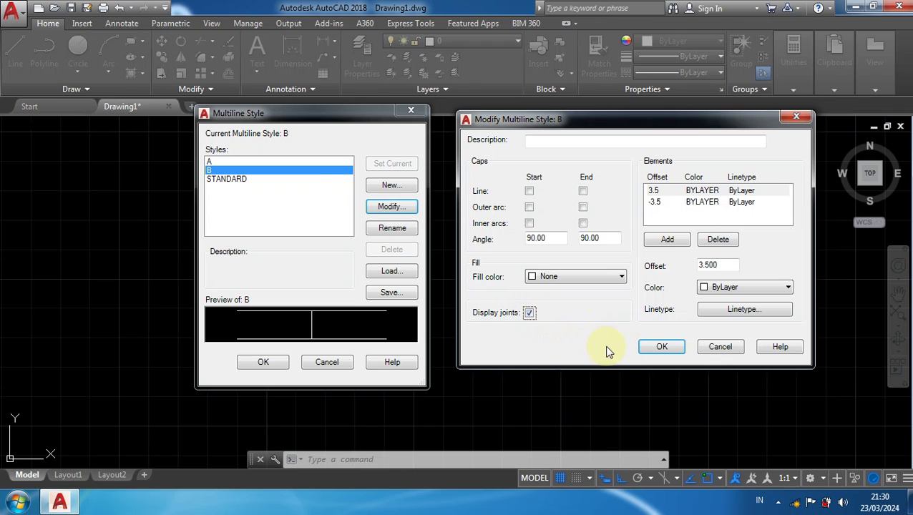
Toggle style B's displayed joints several times to compare the preview, leave them enabled, and apply the style changes
click(530, 313)
click(530, 314)
click(530, 312)
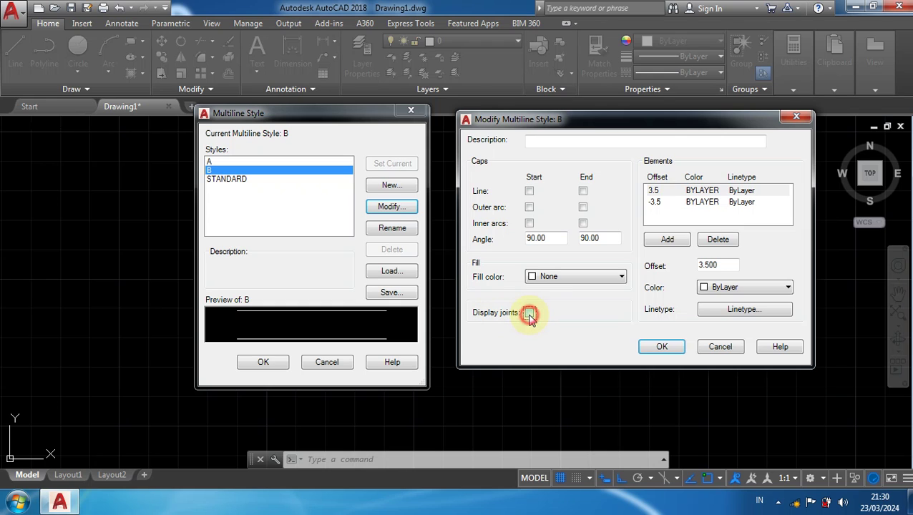
click(529, 312)
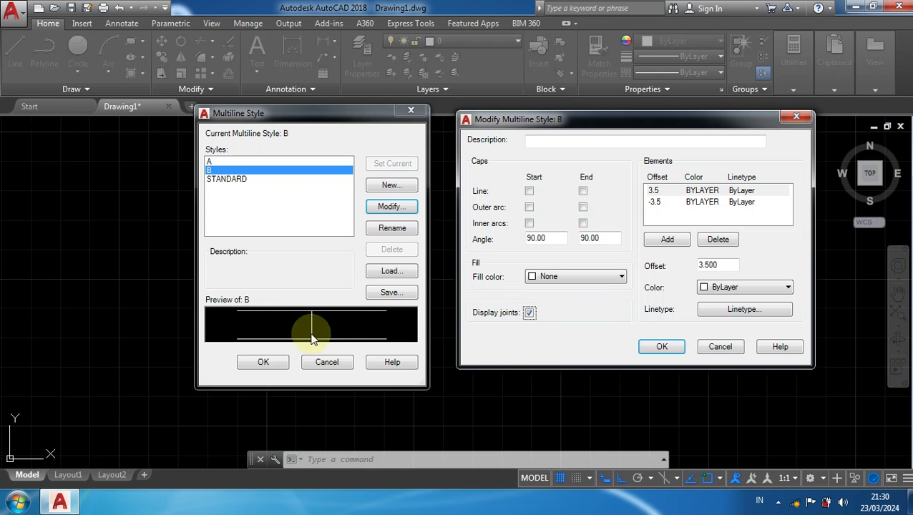
click(655, 348)
click(262, 360)
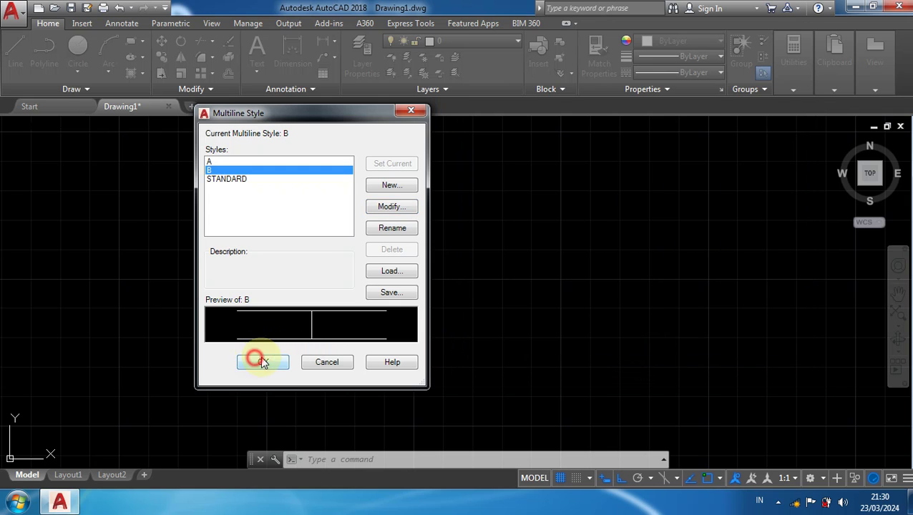
Draw a four-segment orthogonal test multiline in style B, going down, right, up and then left past the start
text(mli)
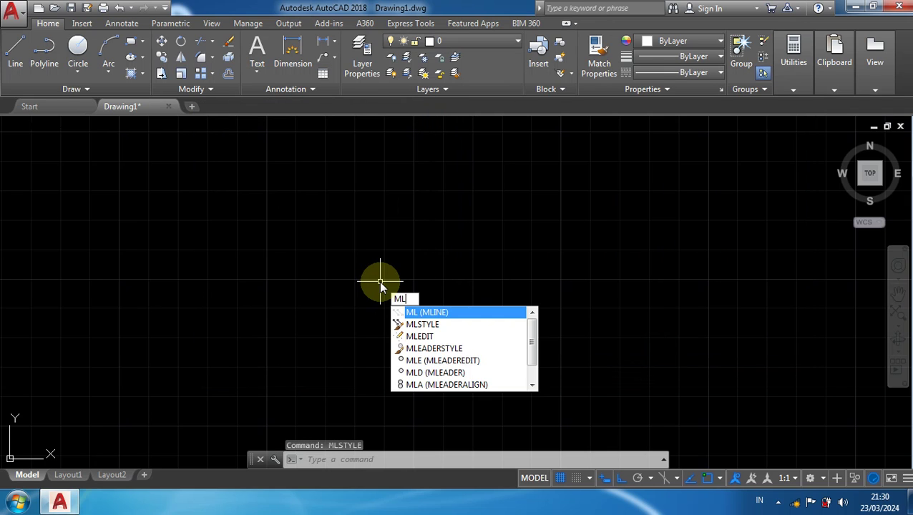
key(Return)
click(344, 211)
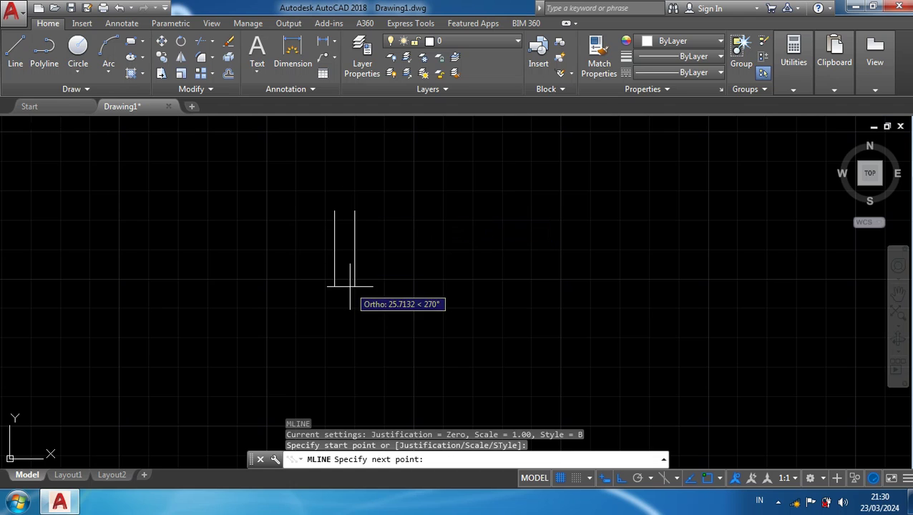
click(358, 319)
click(482, 319)
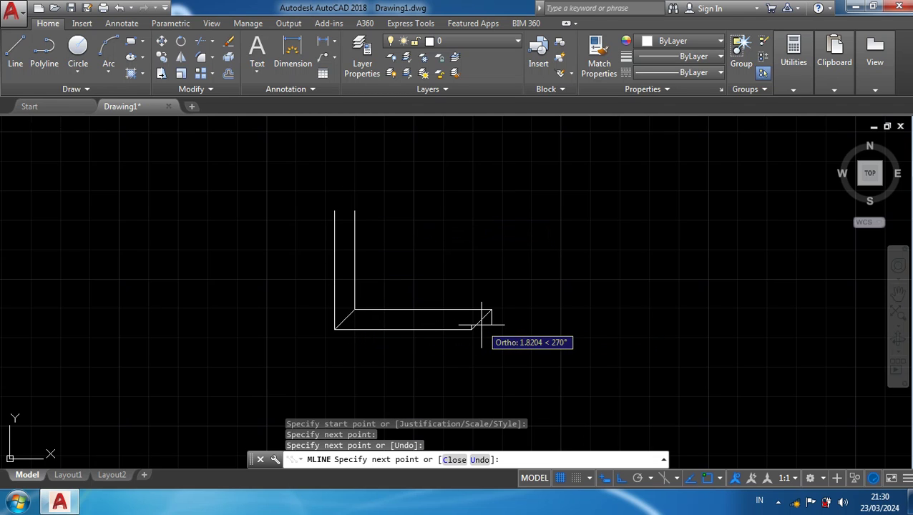
click(482, 182)
click(237, 191)
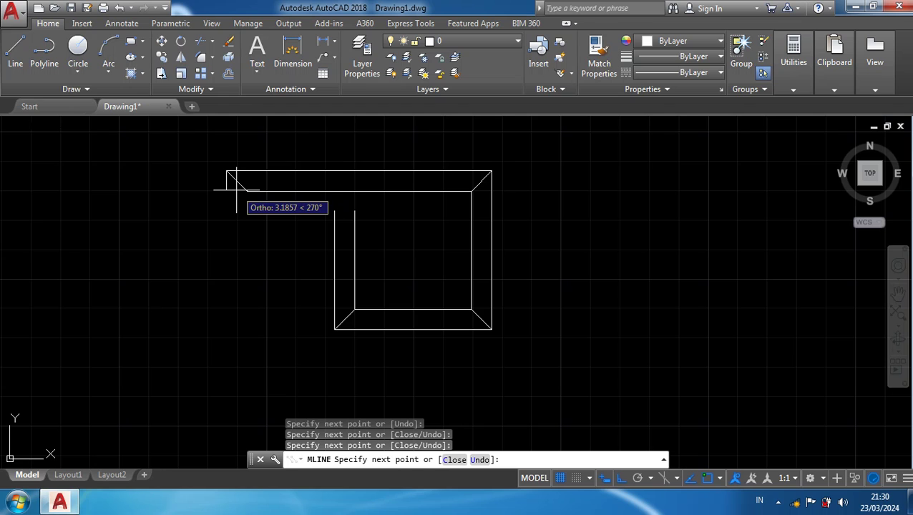
key(Return)
Inspect the corner joints of the test multiline, then erase it
scroll(369, 321, up, 3)
scroll(349, 289, down, 1)
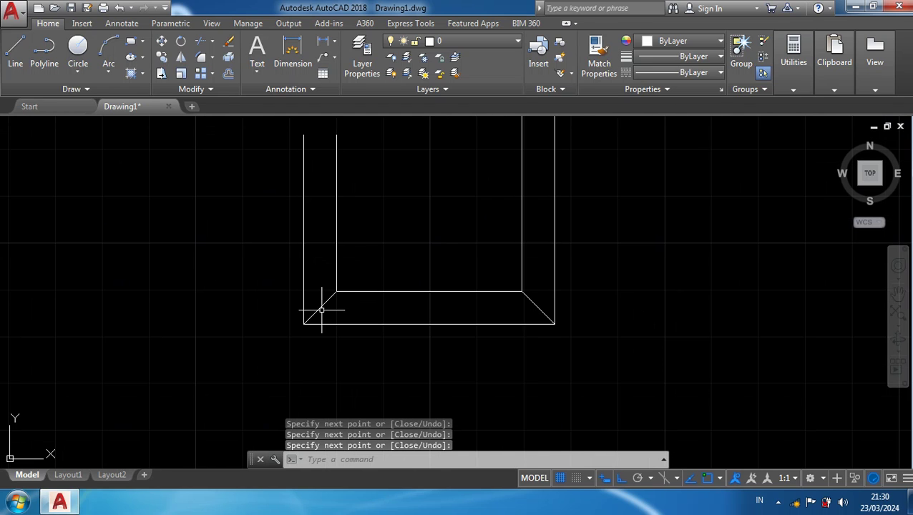
mouse_move(590, 242)
middle_down()
mouse_move(618, 302)
mouse_move(614, 450)
middle_up()
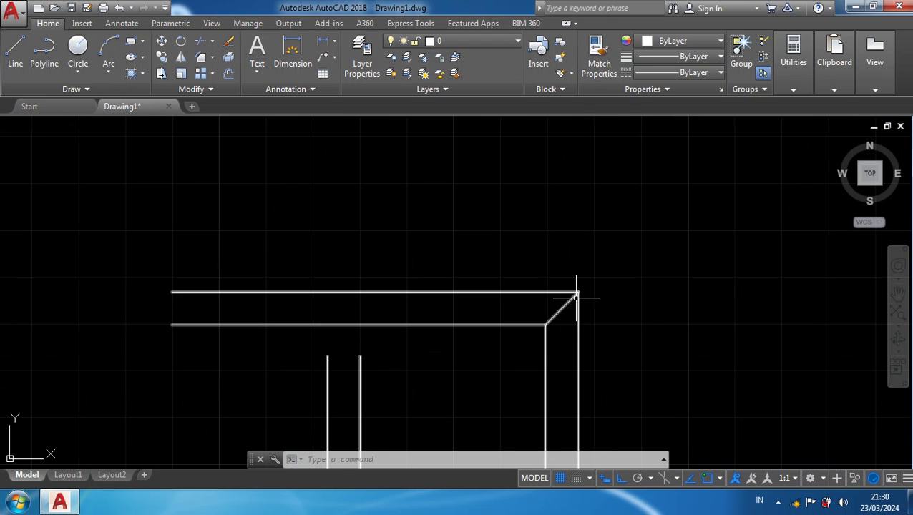
scroll(630, 261, down, 4)
middle_drag(632, 265, 597, 223)
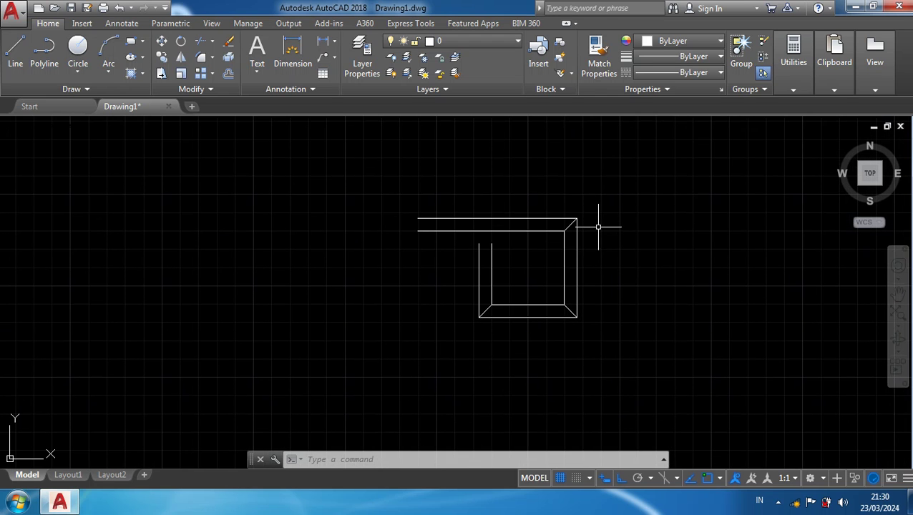
click(622, 356)
click(329, 140)
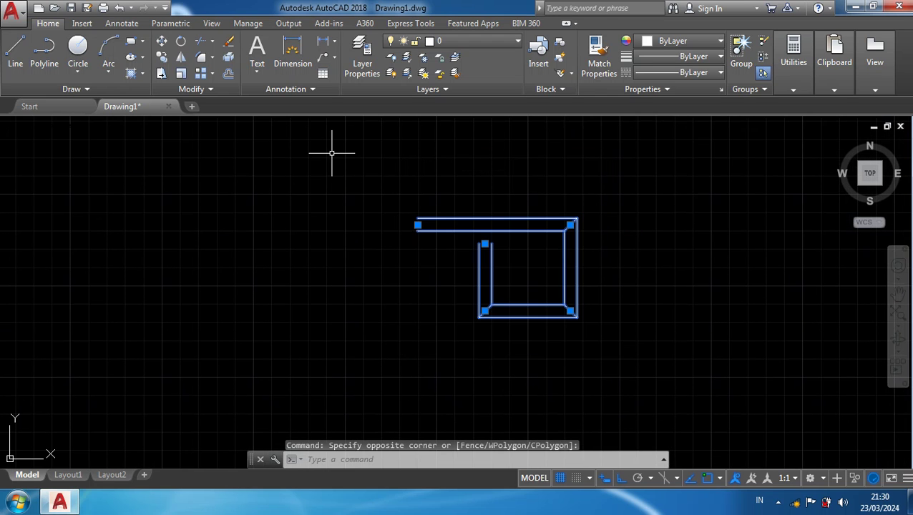
key(Delete)
Modify multiline style B to hide the joints and use a yellow fill, and apply the changes
text(ls)
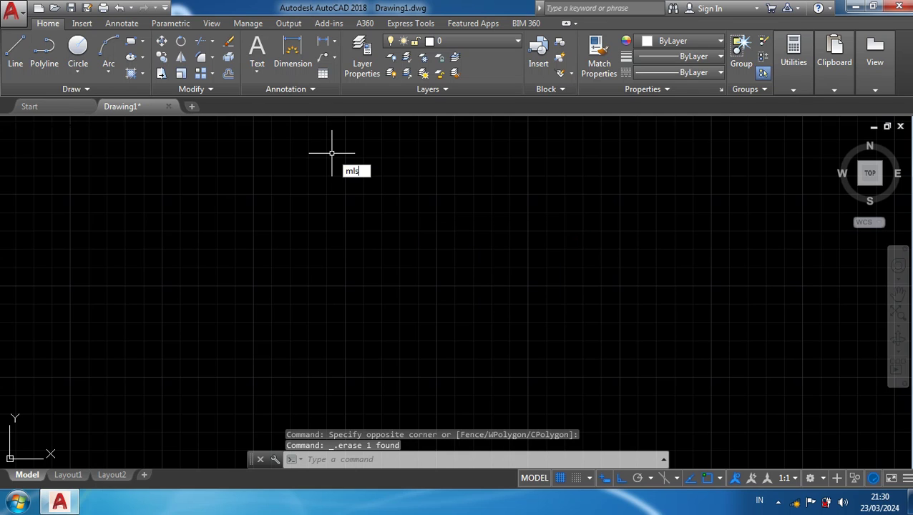
click(386, 197)
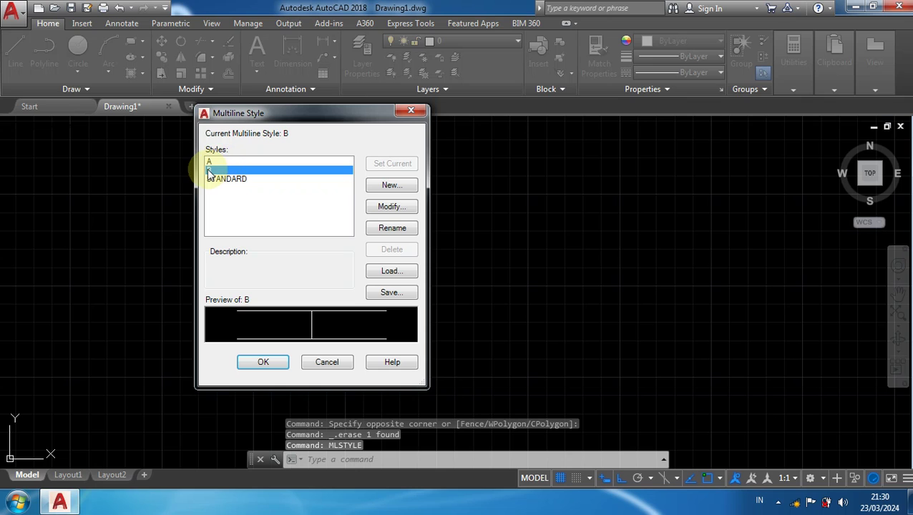
click(378, 206)
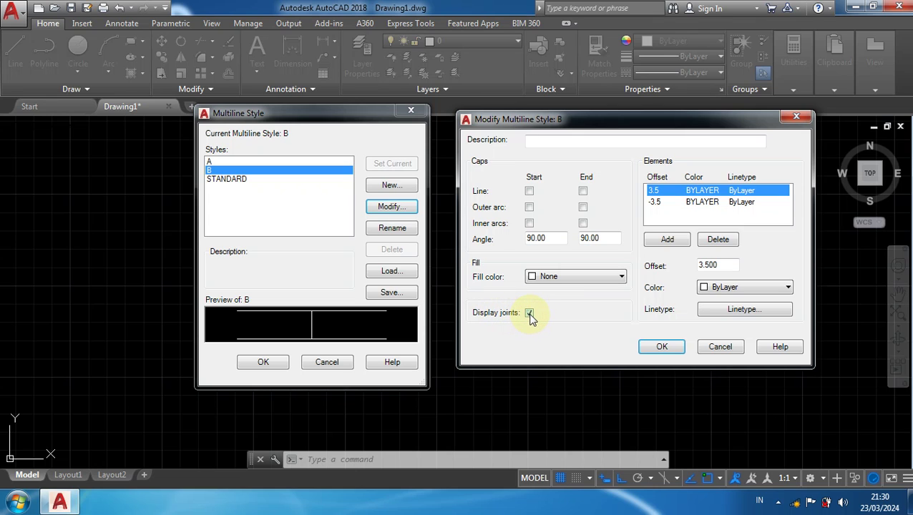
click(530, 314)
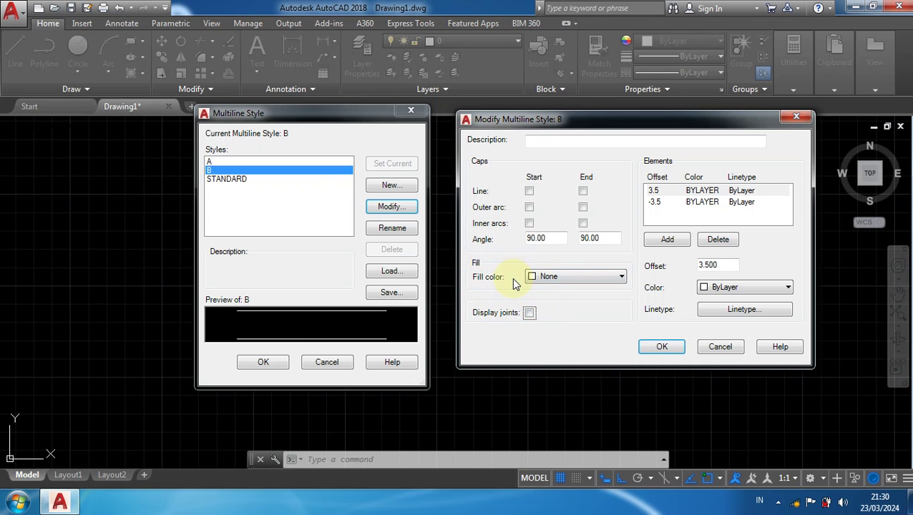
click(548, 280)
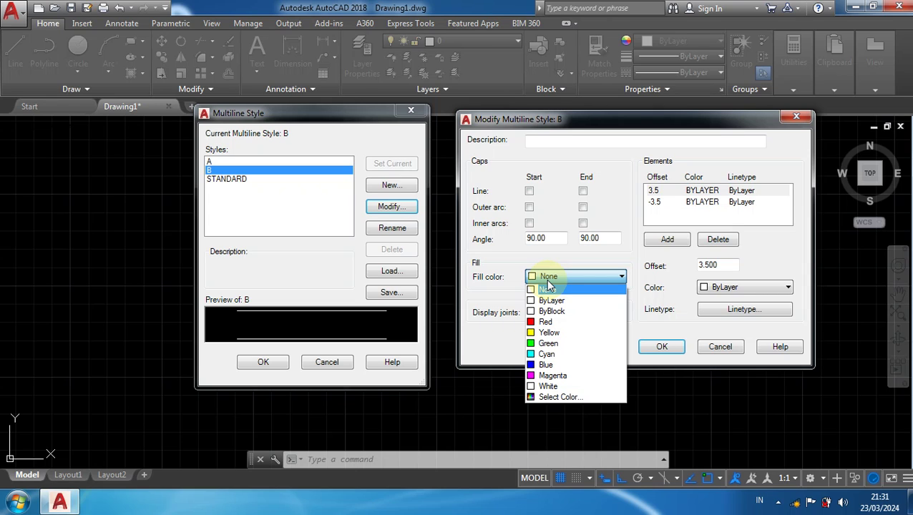
click(551, 333)
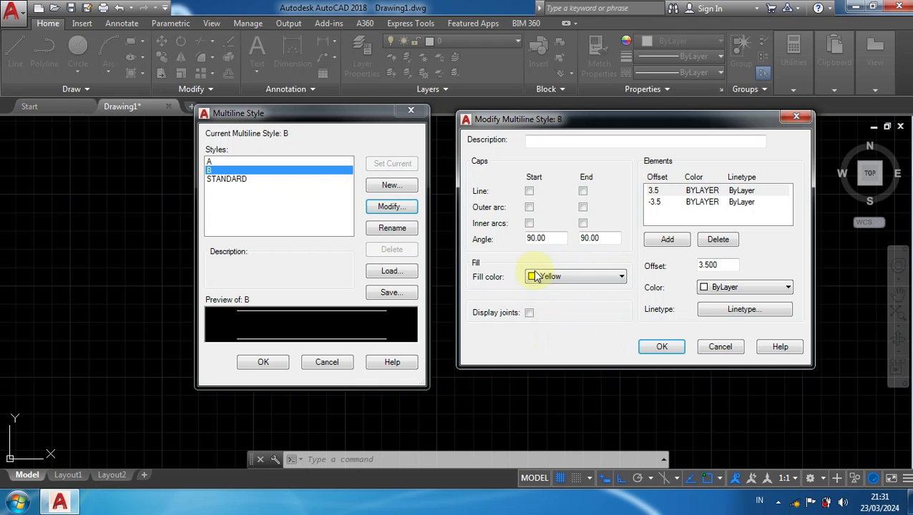
click(657, 348)
click(265, 363)
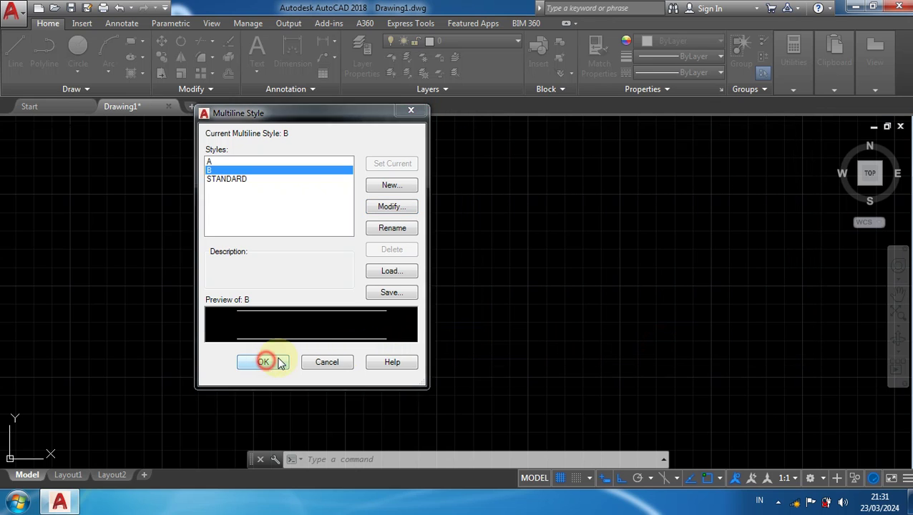
Draw a four-segment orthogonal multiline in style B, rising about 47 units in its third segment and crossing the first with the last
text(ml)
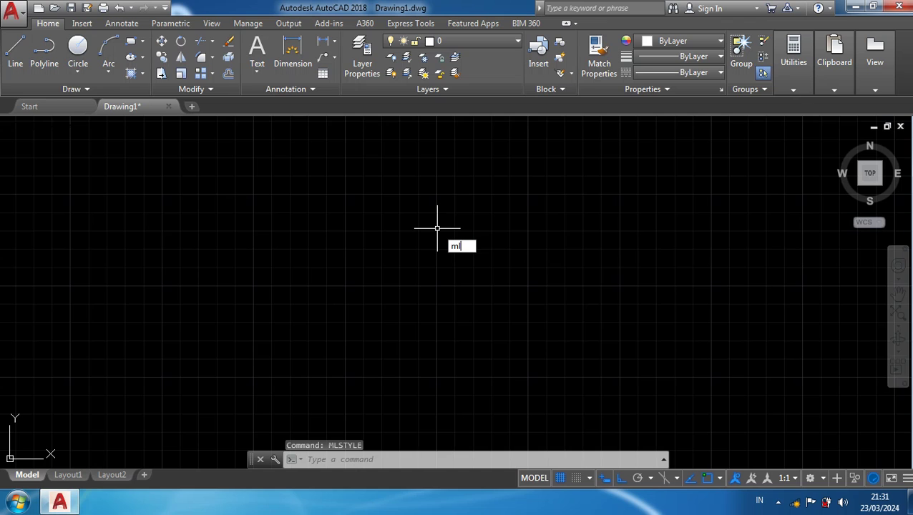
key(Return)
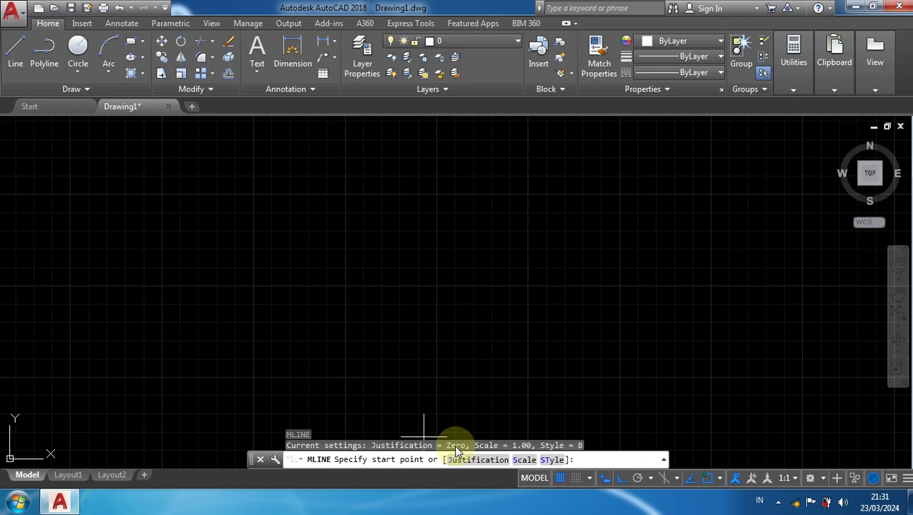
click(270, 195)
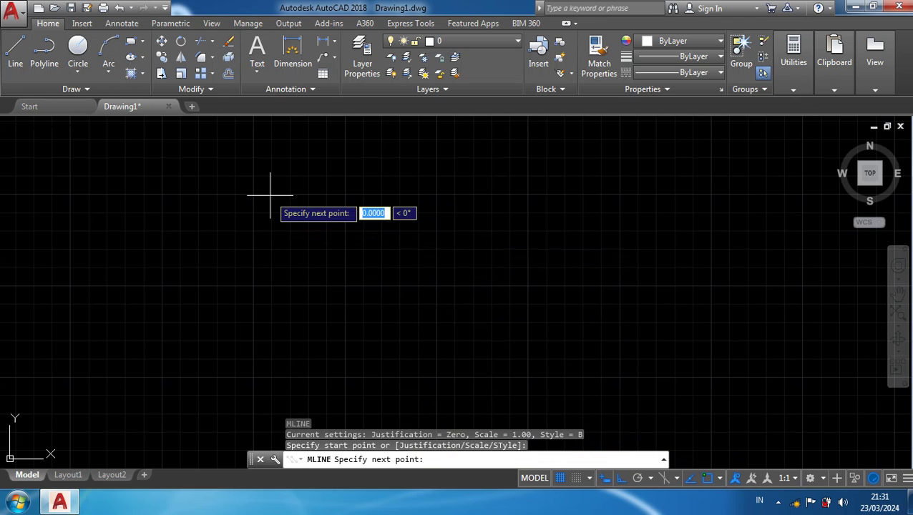
click(286, 315)
click(462, 315)
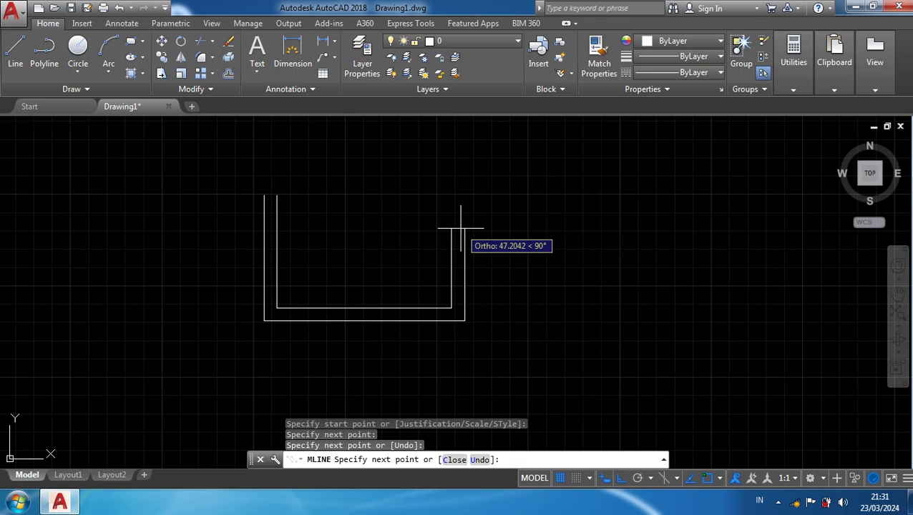
click(460, 229)
click(123, 256)
key(Return)
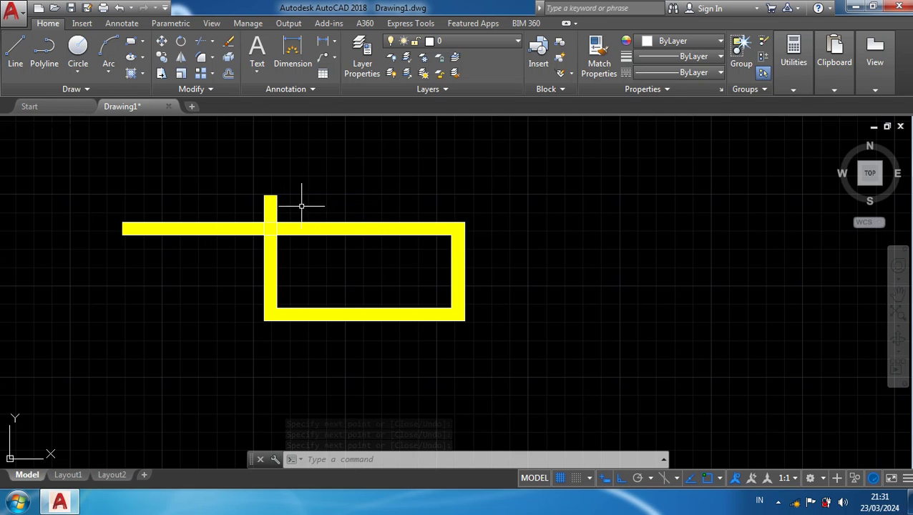
Erase the yellow-filled test multiline and minimize the program window to show the desktop
scroll(310, 210, up, 2)
scroll(306, 214, down, 2)
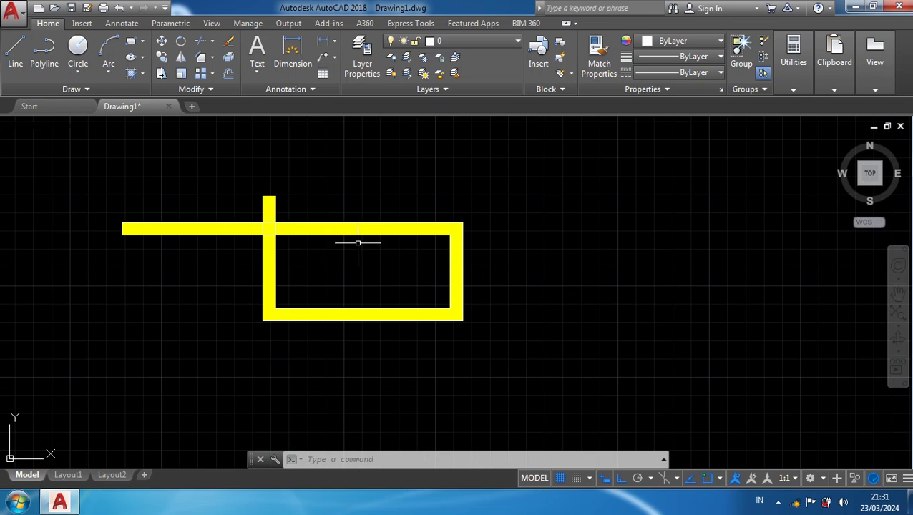
click(531, 371)
click(61, 171)
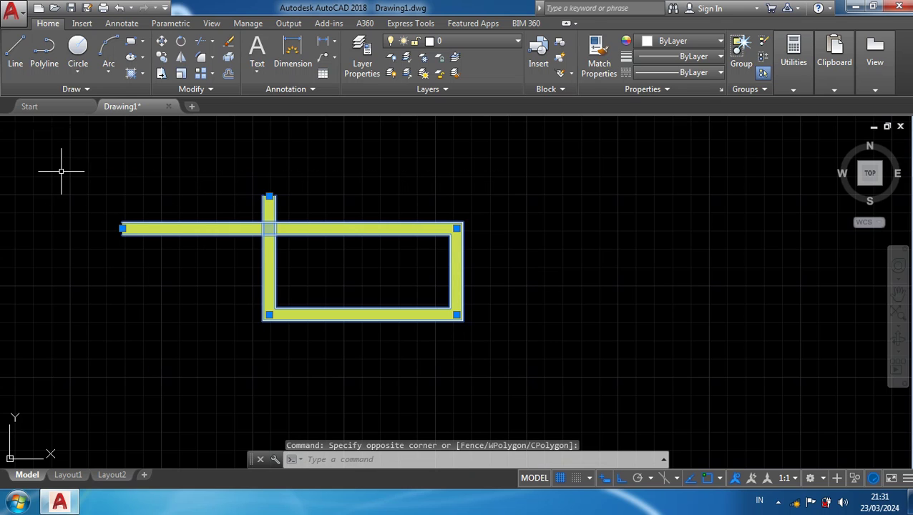
key(Delete)
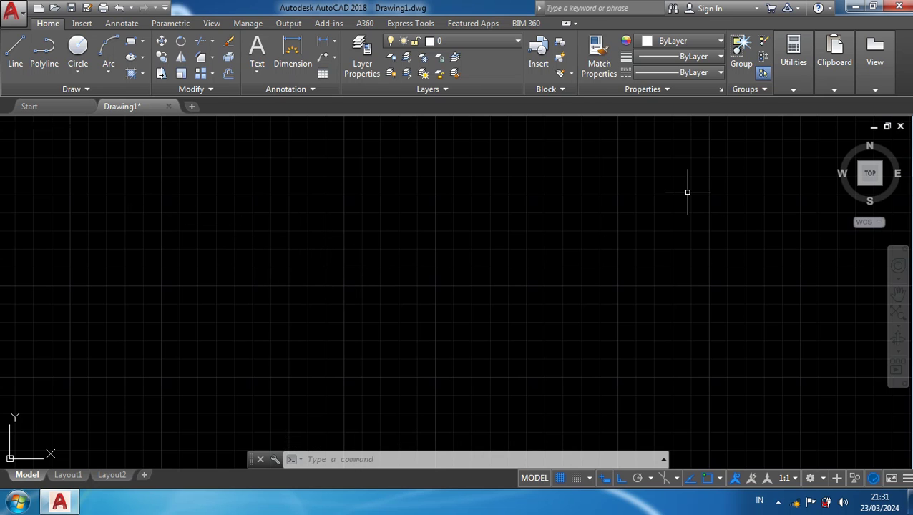
click(834, 52)
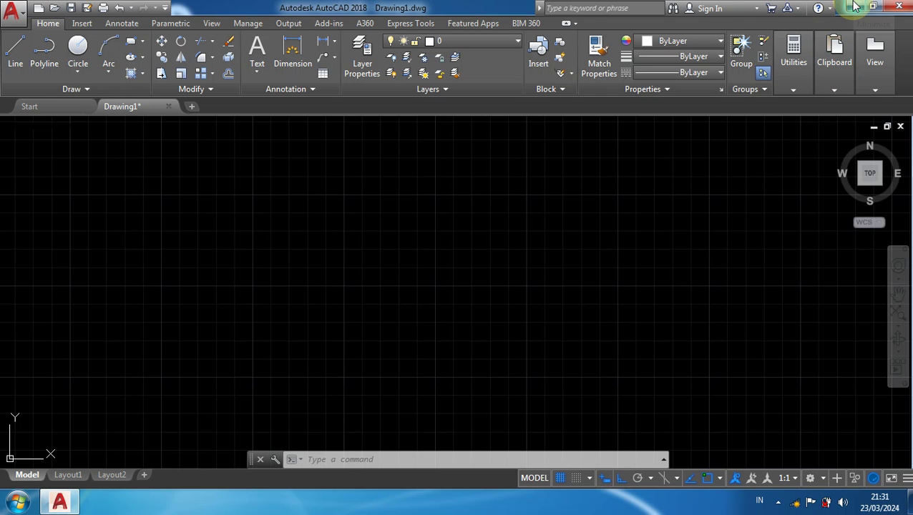
click(852, 6)
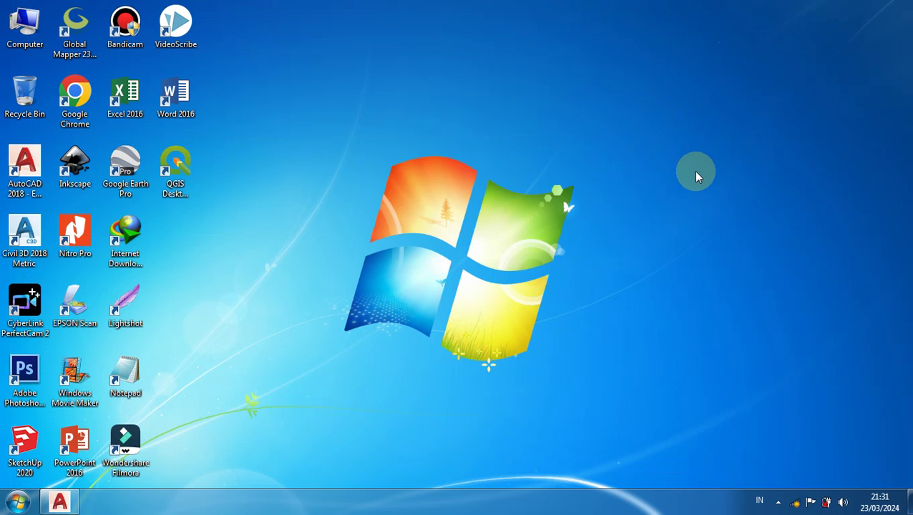